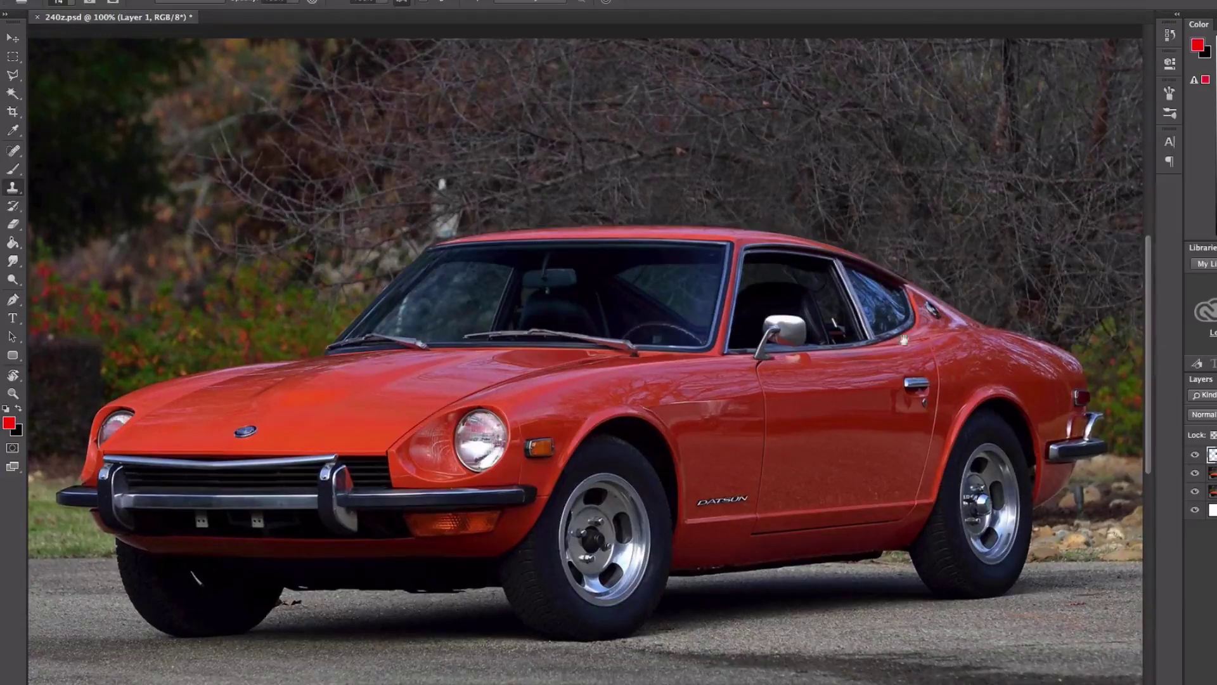
Step: Copy the lassoed door area onto its own layer, move it toward the front wheel and blend its edges with the Eraser
key(l)
drag(751, 329, 751, 539)
key(ctrl+j)
key(ctrl+t)
drag(843, 443, 800, 443)
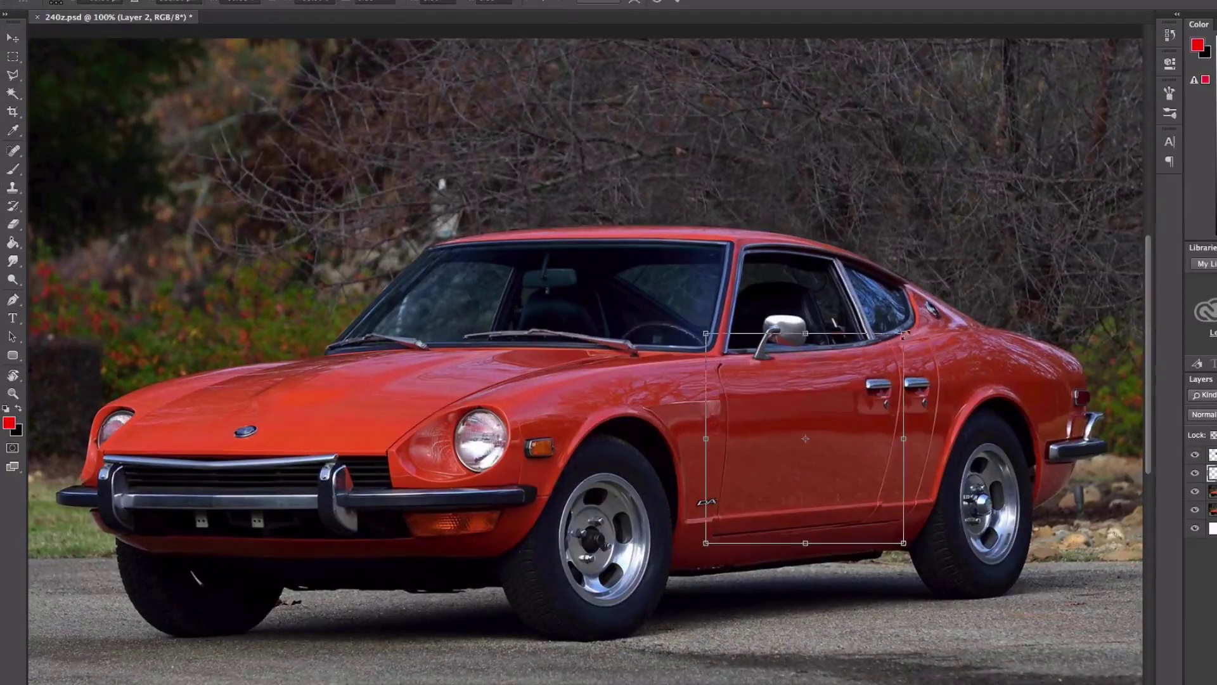
right_click(869, 418)
key(Return)
key(e)
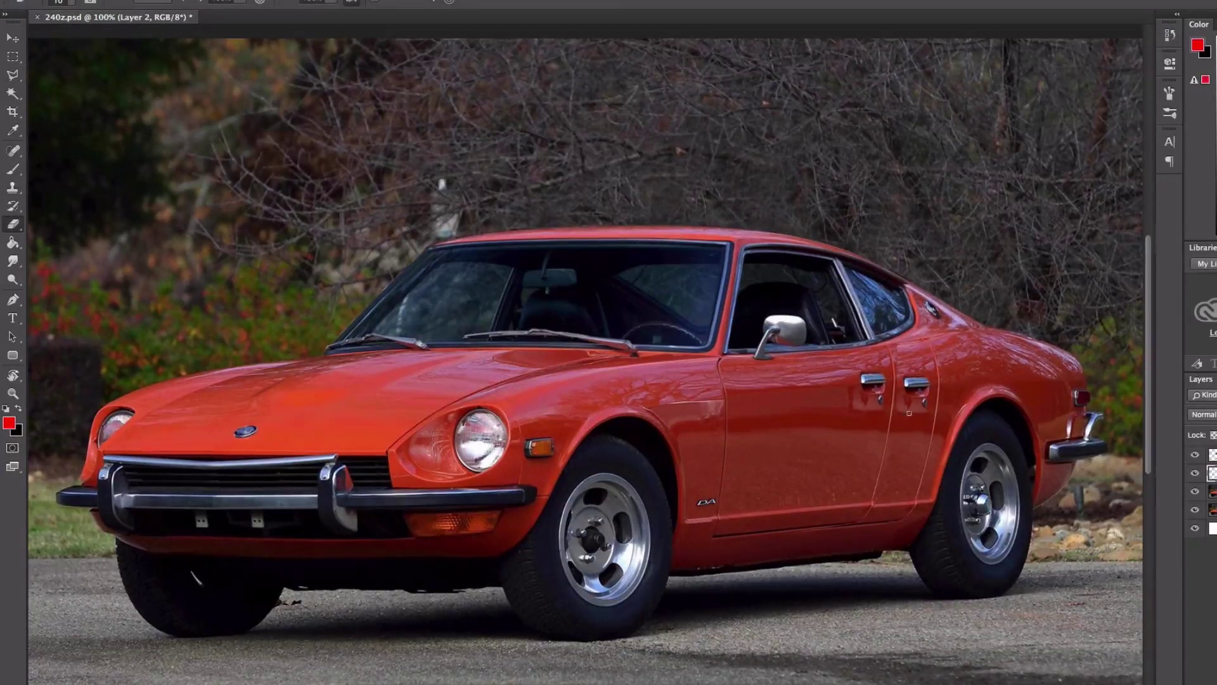
Step: Copy a plain door section onto a new layer and warp it over the original rear door handle and seam
click(12, 75)
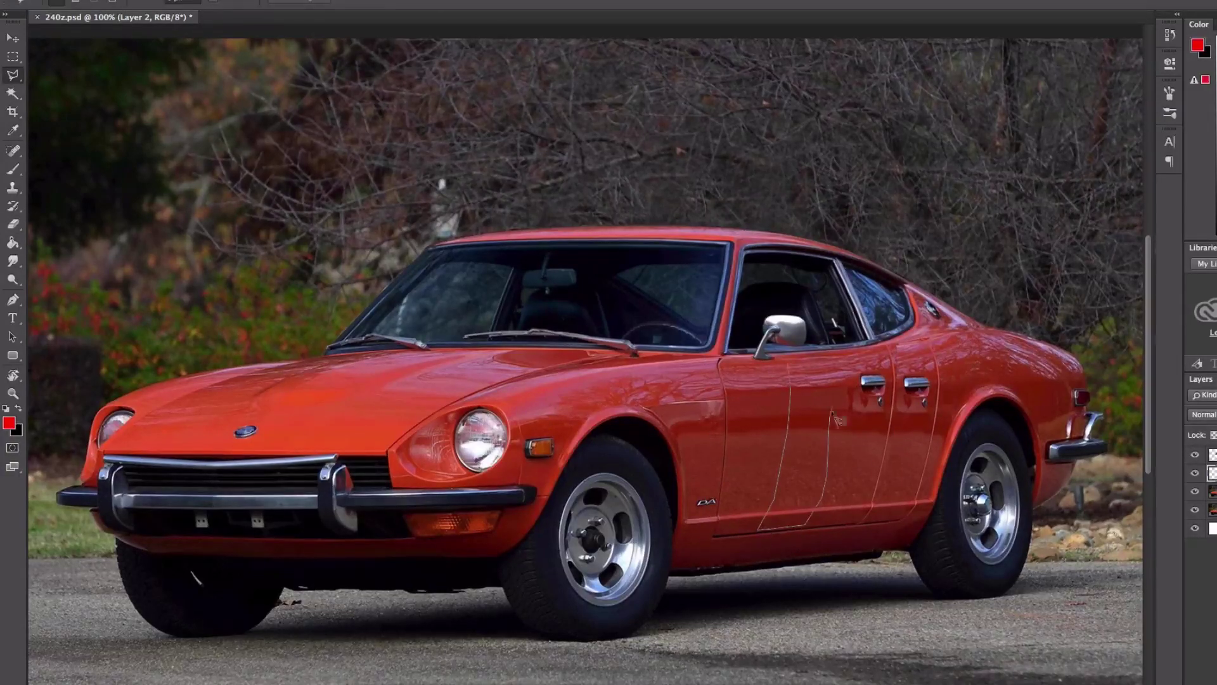
drag(891, 339, 891, 523)
key(ctrl+j)
key(ctrl+t)
mouse_move(907, 444)
mouse_down()
mouse_move(910, 431)
mouse_move(947, 445)
mouse_up()
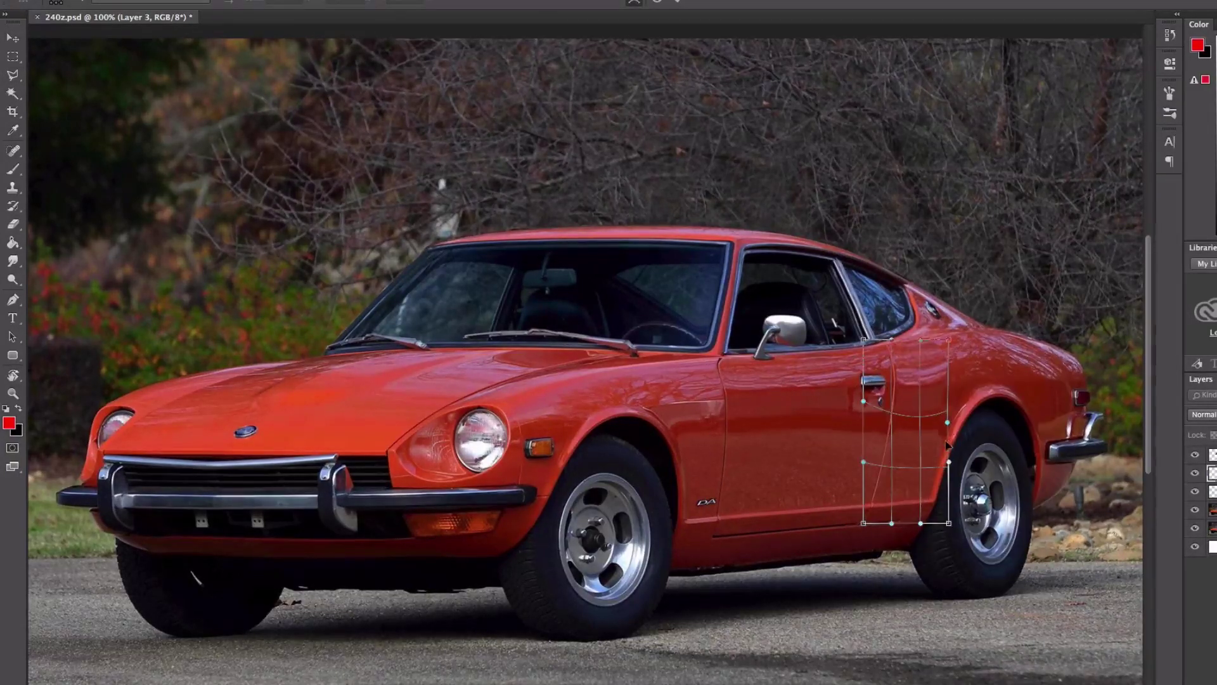
key(Return)
key(e)
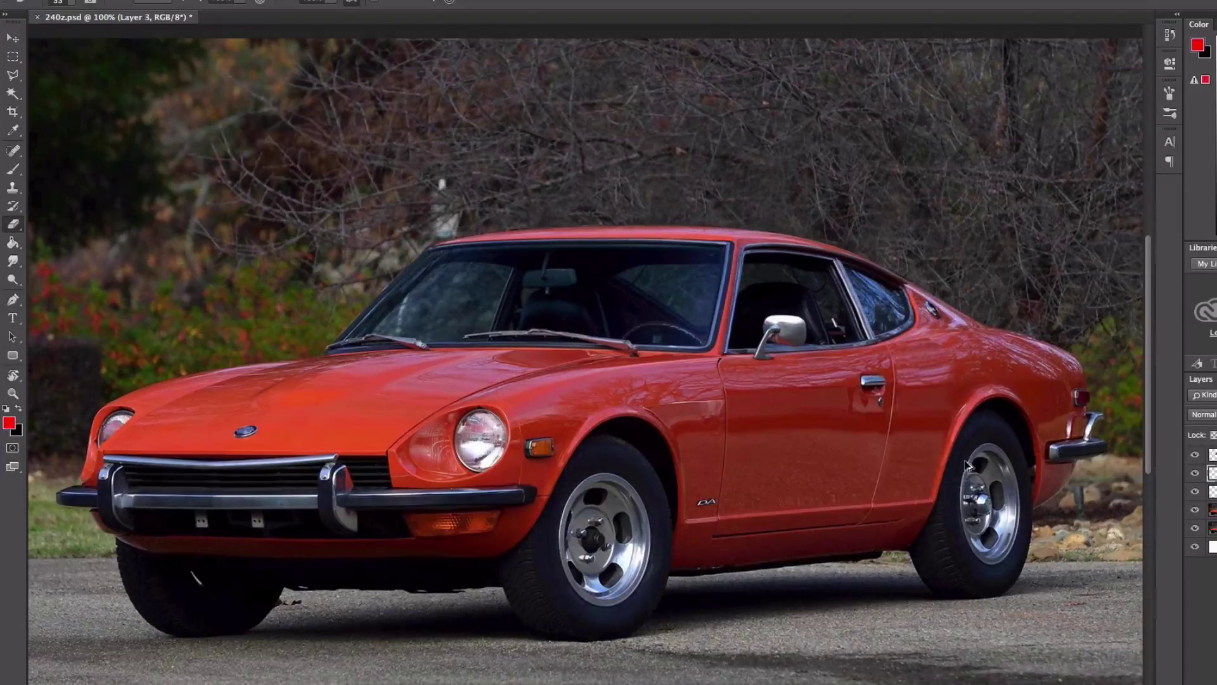
Step: Clean up the bodywork around the door's lower rear corner with the Clone Stamp
key(s)
ctrl+click(903, 519)
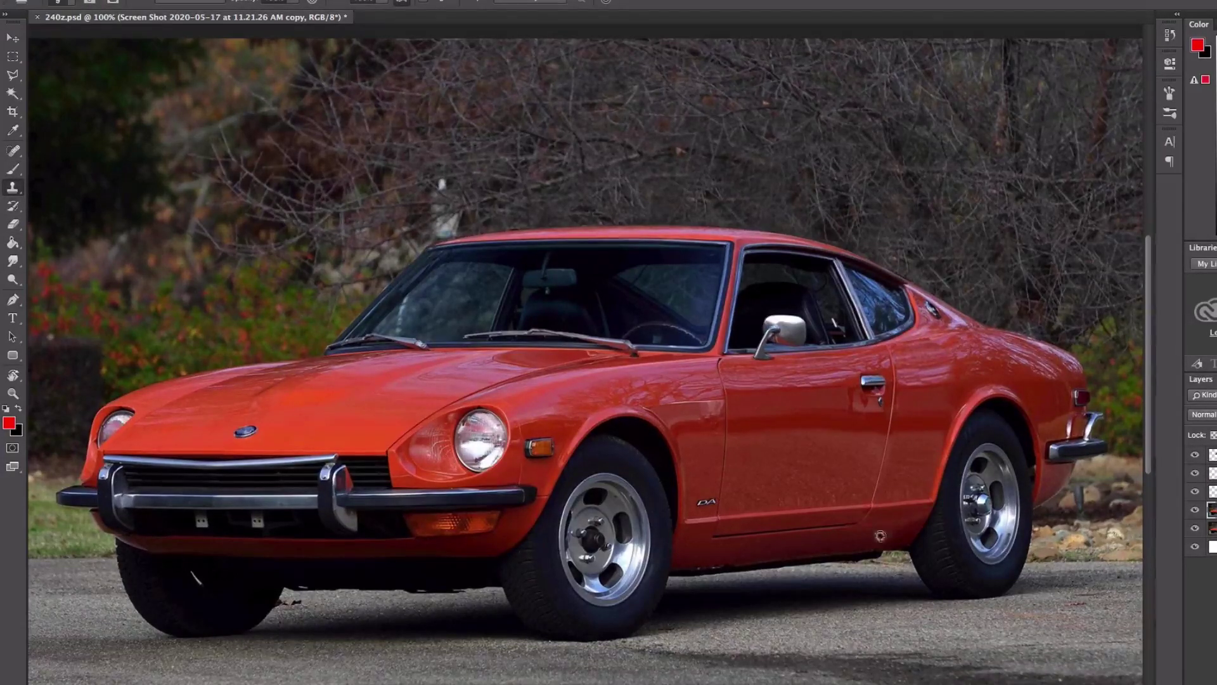
click(1212, 454)
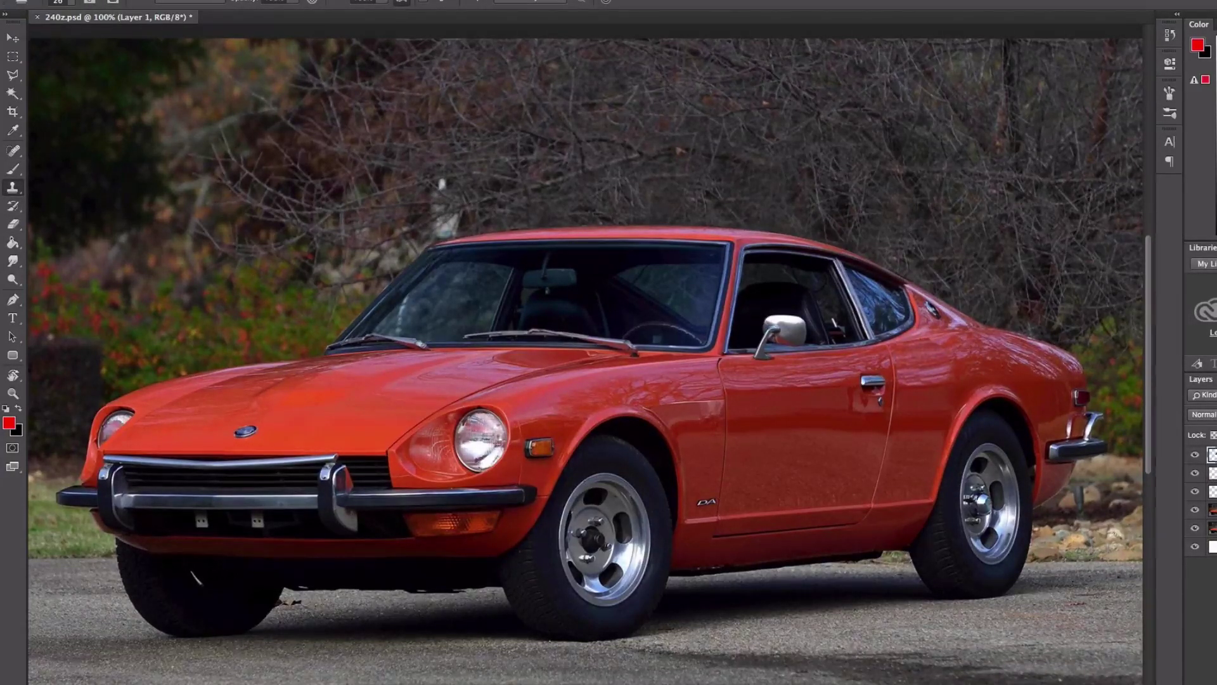
Step: Create a merged layer and clone out the front fender's side marker light and the leftover emblem letters
key(ctrl+plus)
key(ctrl+shift+alt+n)
scroll(551, 337, right, 3)
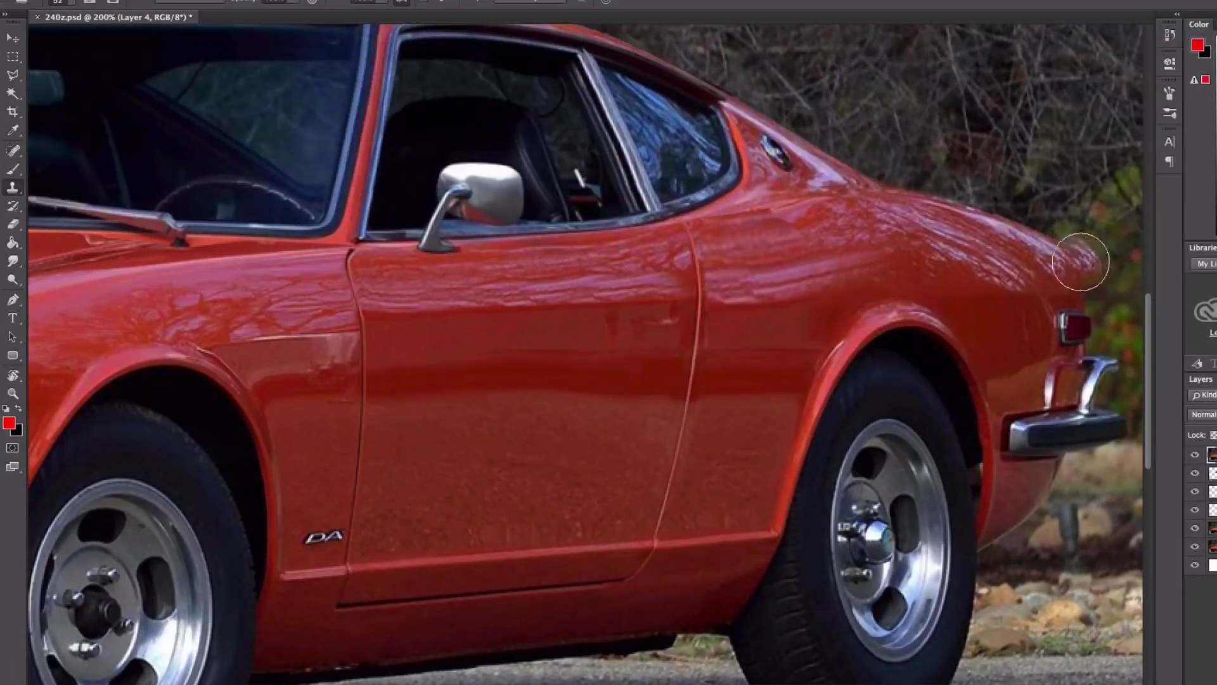
key(ctrl+minus)
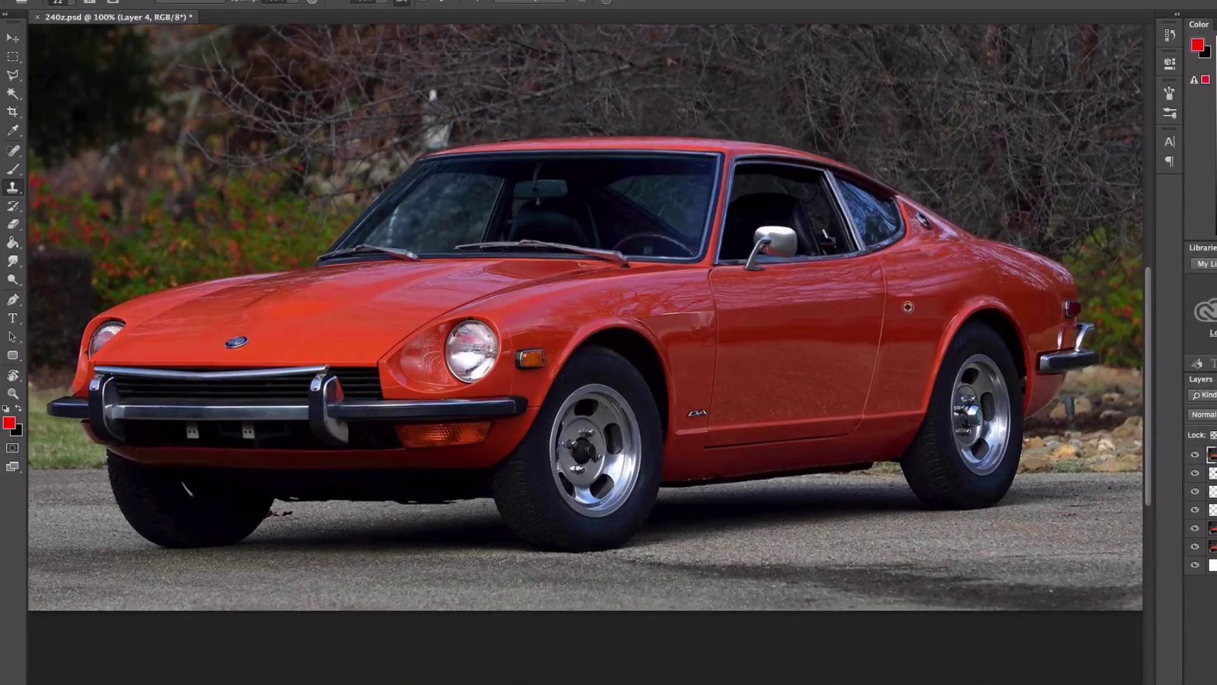
key(ctrl+plus)
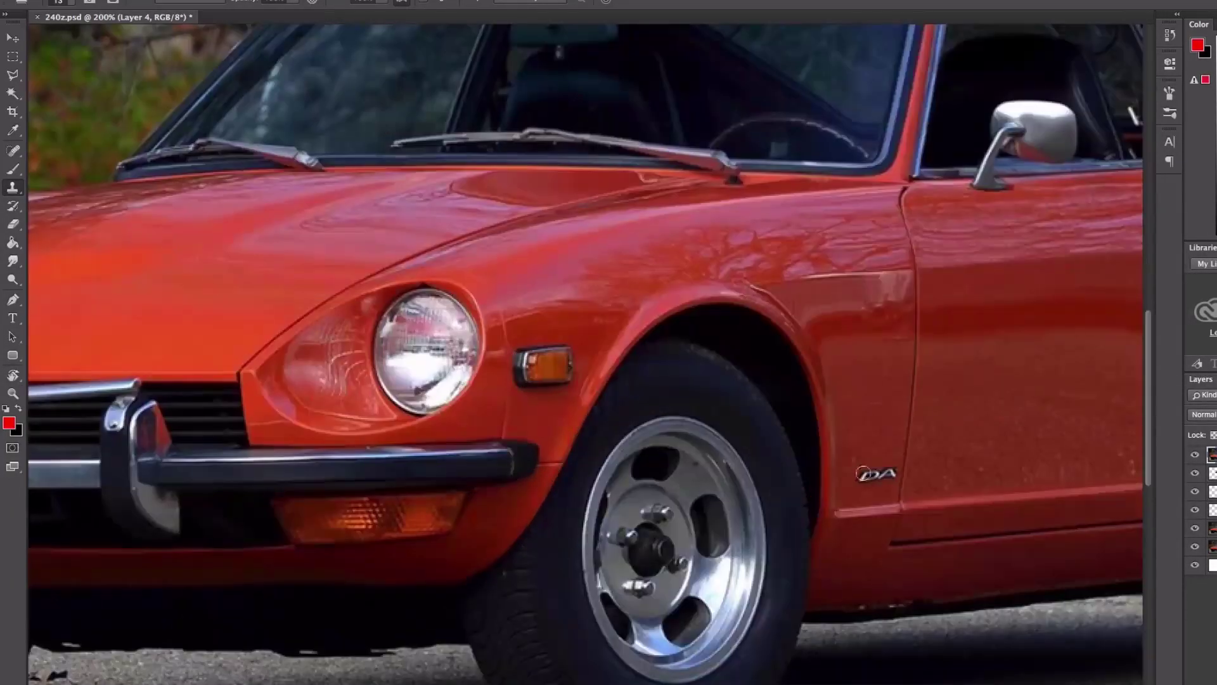
scroll(742, 374, left, 3)
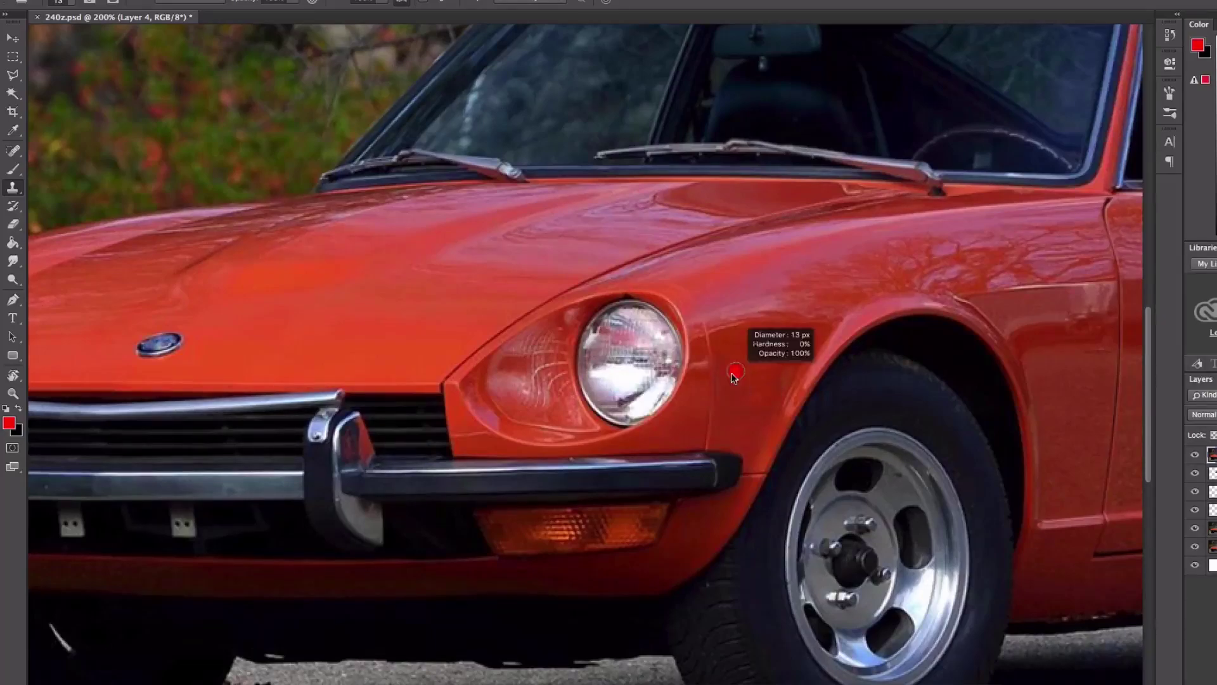
Step: Clone red bodywork and background over the taillight and rear bumper to leave a smooth rear end
key(ctrl+minus)
key(ctrl+plus)
key(ctrl+plus)
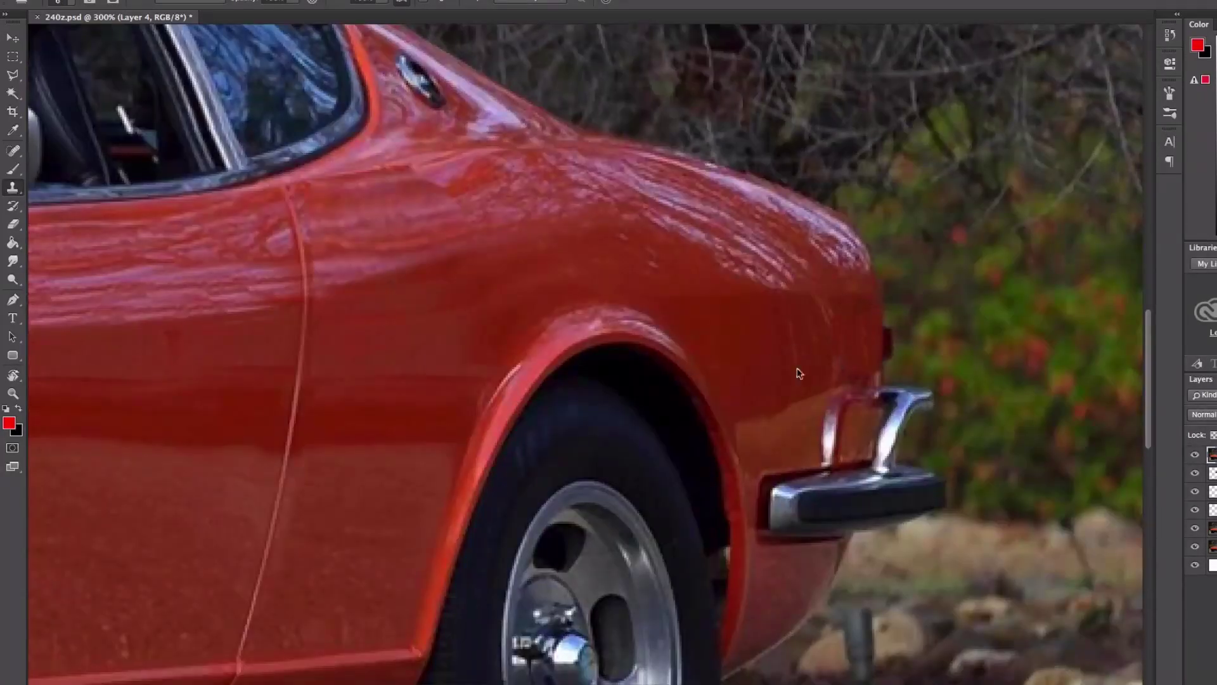
mouse_move(883, 374)
mouse_down()
mouse_move(961, 315)
mouse_move(936, 486)
mouse_move(900, 408)
mouse_move(888, 494)
mouse_up()
scroll(1001, 445, down, 3)
scroll(1001, 445, left, 2)
drag(999, 298, 983, 298)
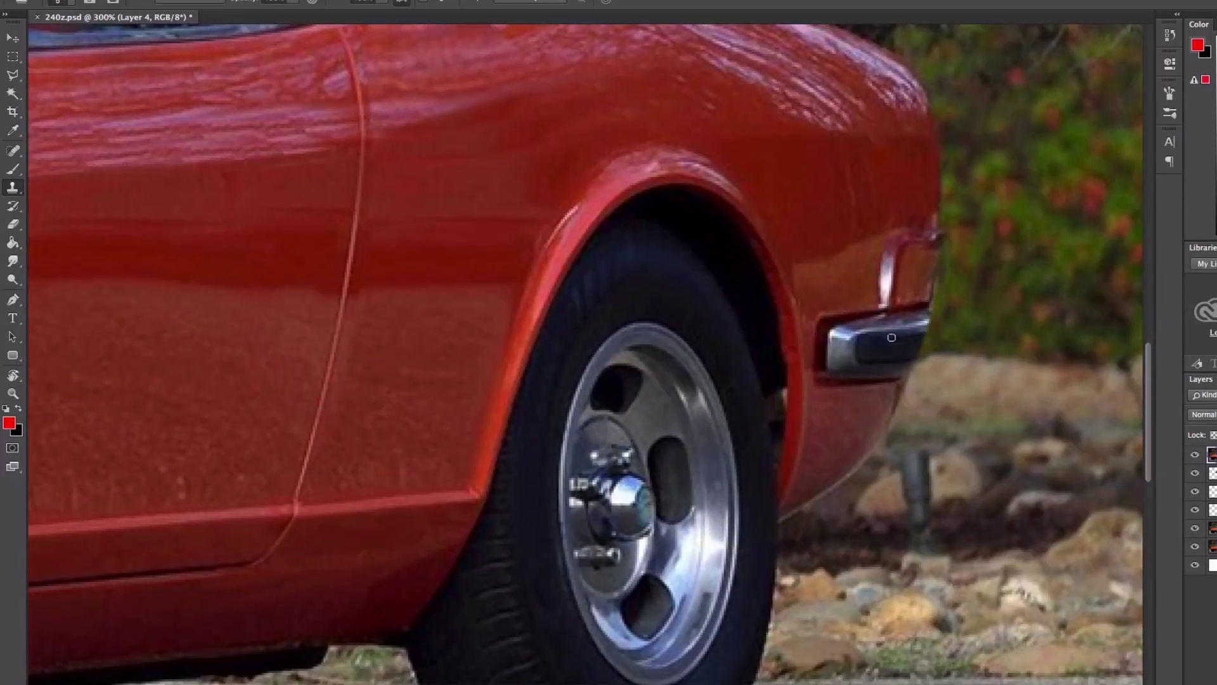
mouse_move(916, 320)
mouse_down()
mouse_move(911, 286)
mouse_move(851, 400)
mouse_move(898, 385)
mouse_up()
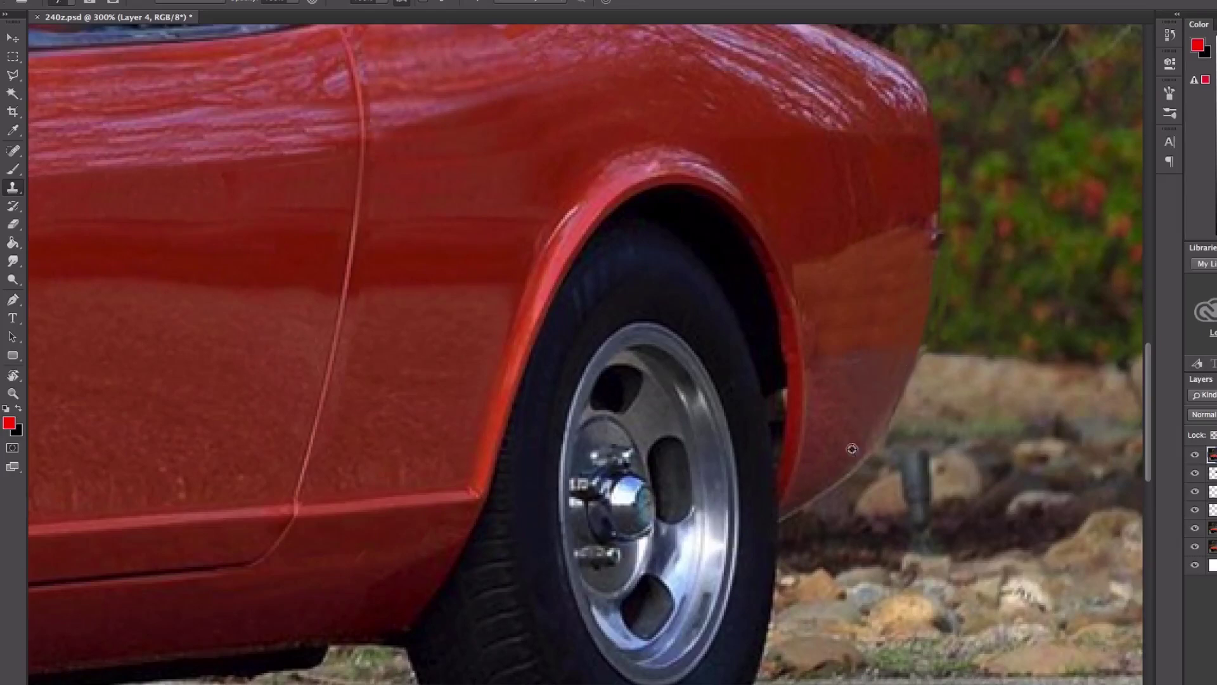
drag(915, 234, 915, 234)
scroll(925, 266, down, 2)
scroll(925, 266, left, 3)
drag(897, 313, 903, 326)
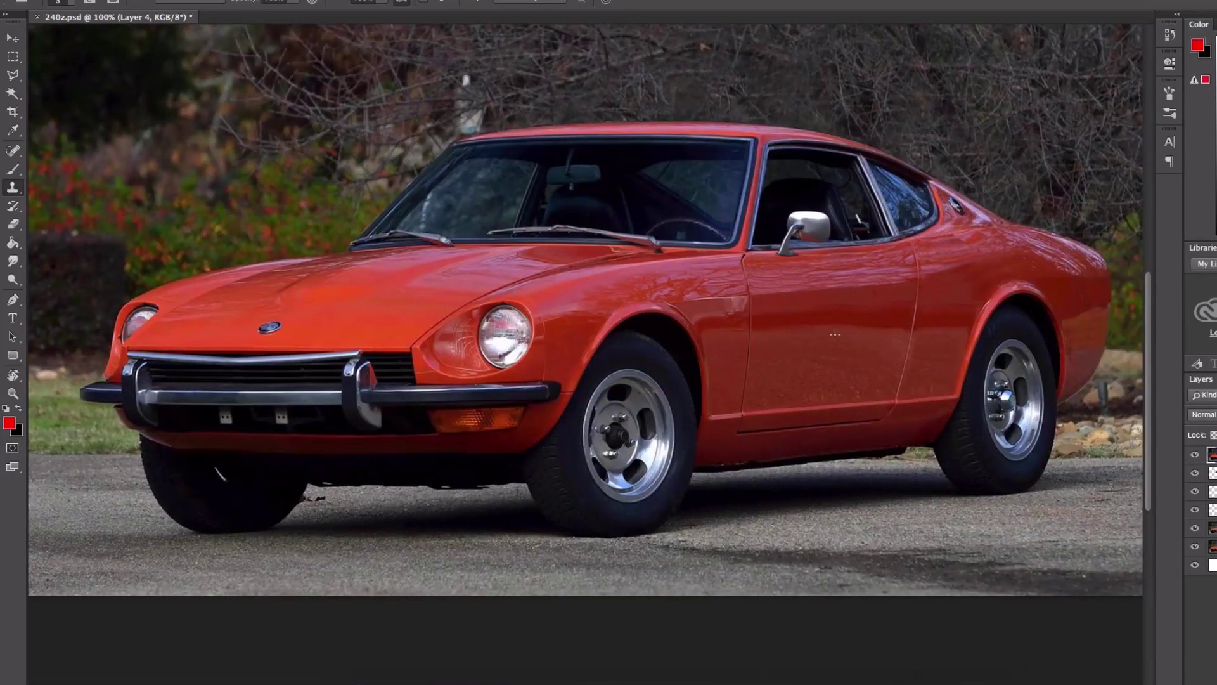
Step: Use Liquify to tuck in the car's tail and push the windshield pillar and side mirror forward
key(super+minus)
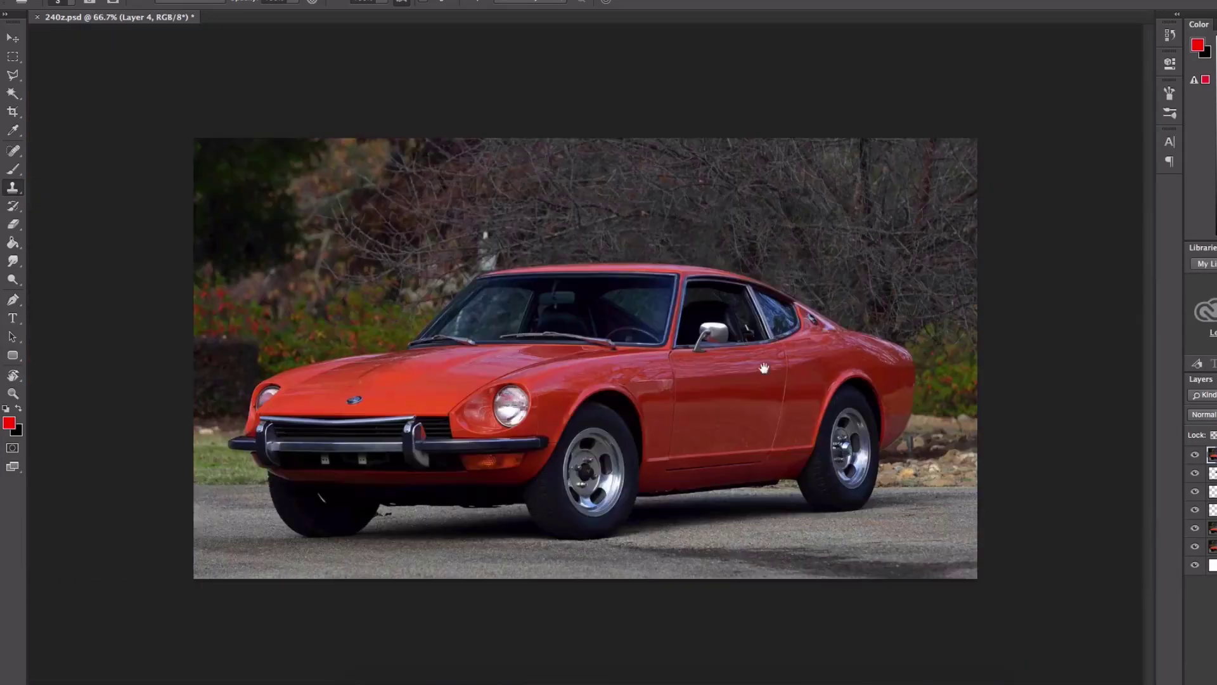
click(342, 1)
click(346, 75)
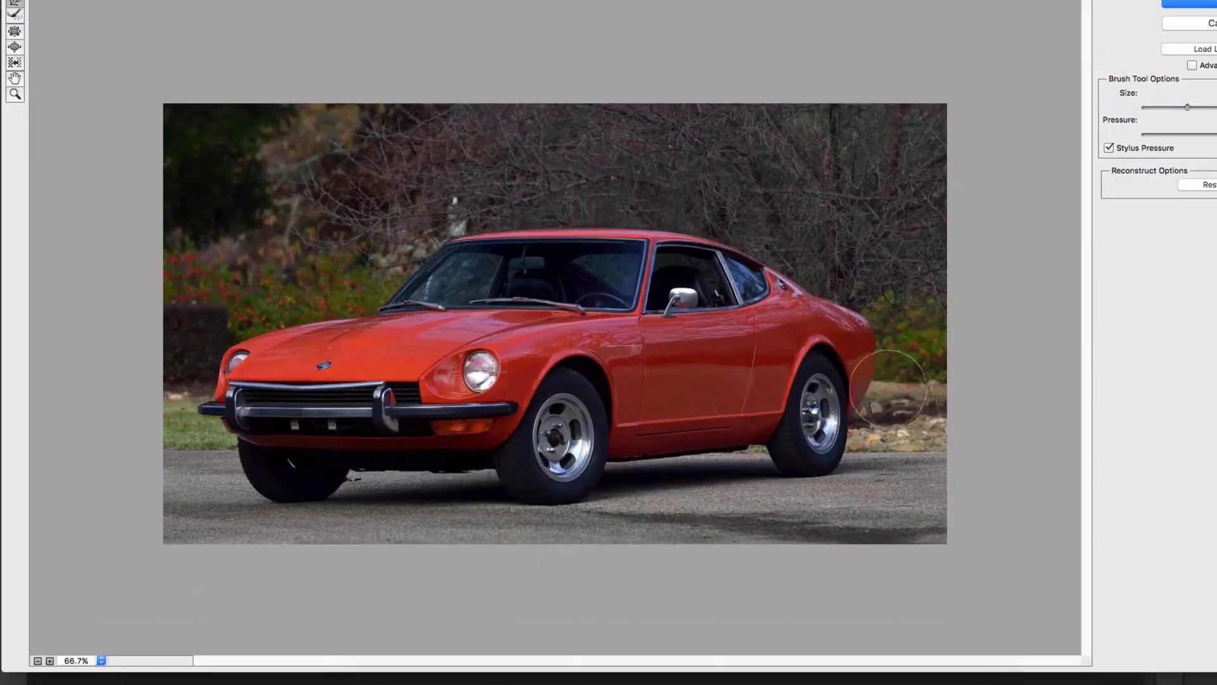
ctrl+alt+drag(898, 350, 883, 353)
key(bracketright)
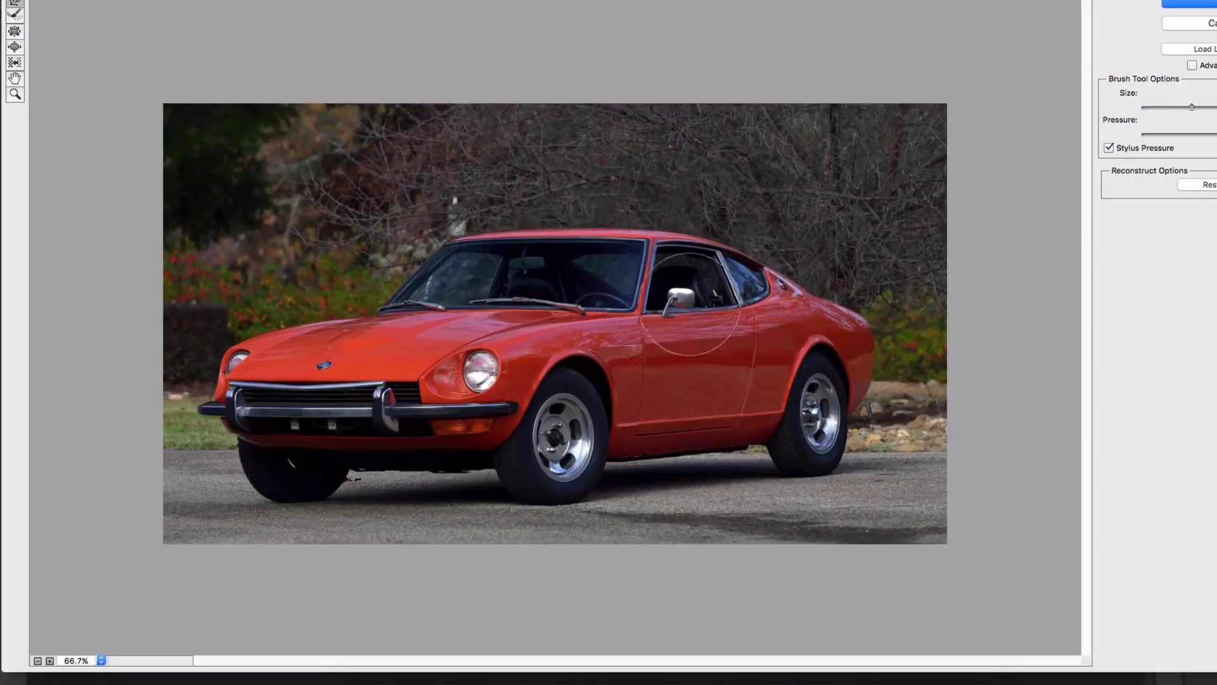
mouse_move(666, 278)
mouse_down()
mouse_move(634, 298)
mouse_move(647, 412)
mouse_up()
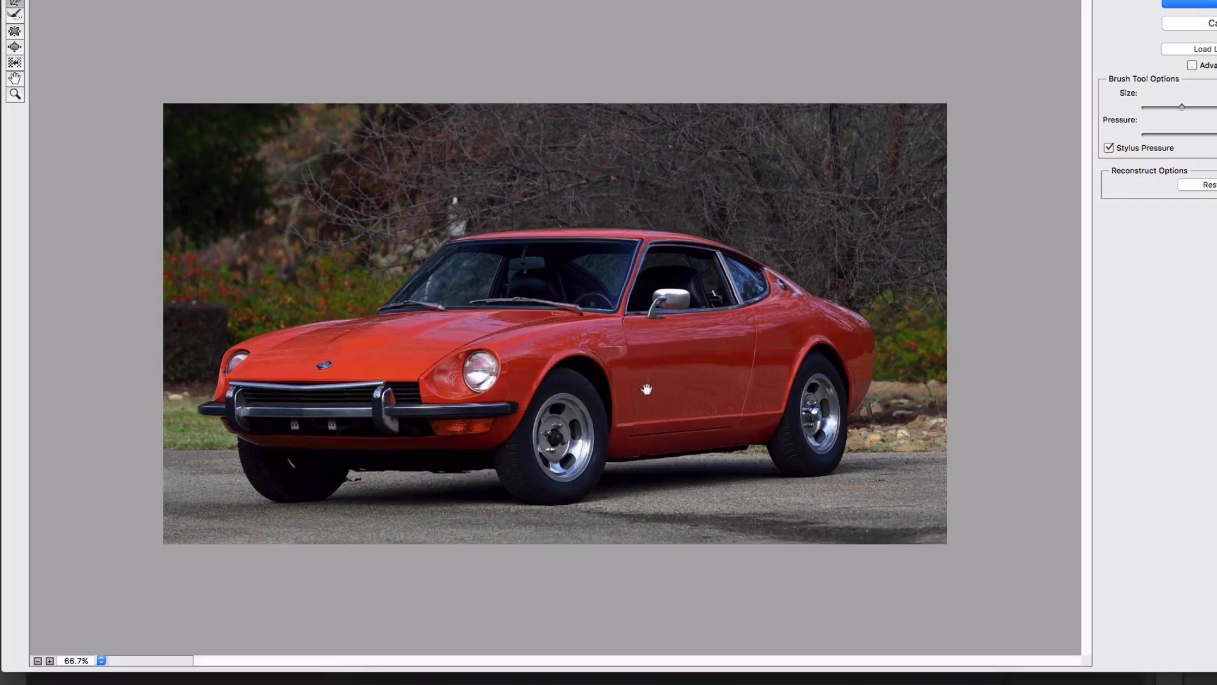
Step: Refine the windshield pillar, side mirror and windshield base with the warp brush, and apply the Liquify filter
scroll(647, 388, up, 1)
key(bracketright)
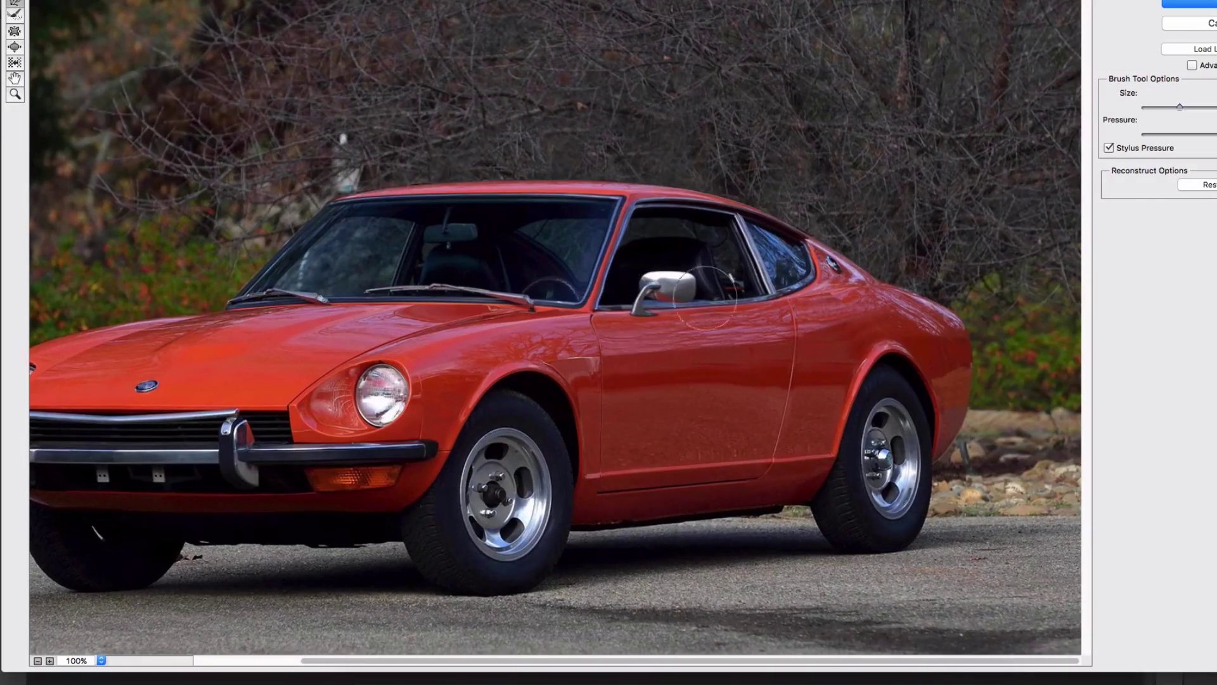
click(632, 239)
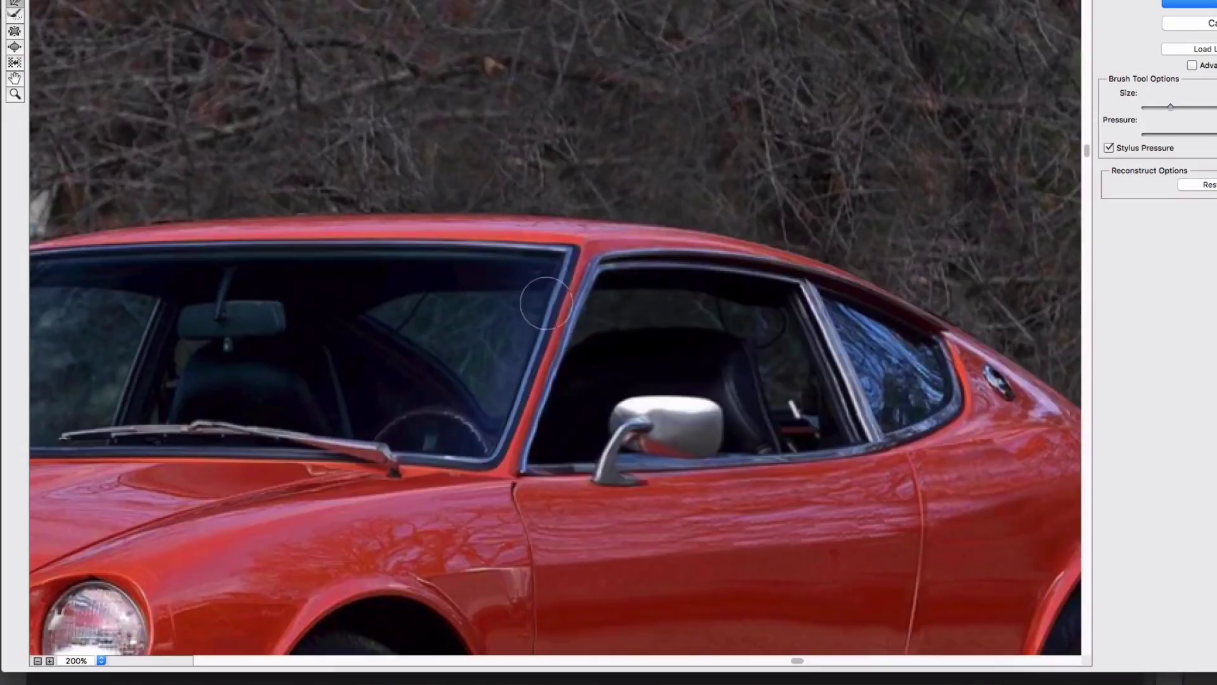
scroll(562, 317, down, 3)
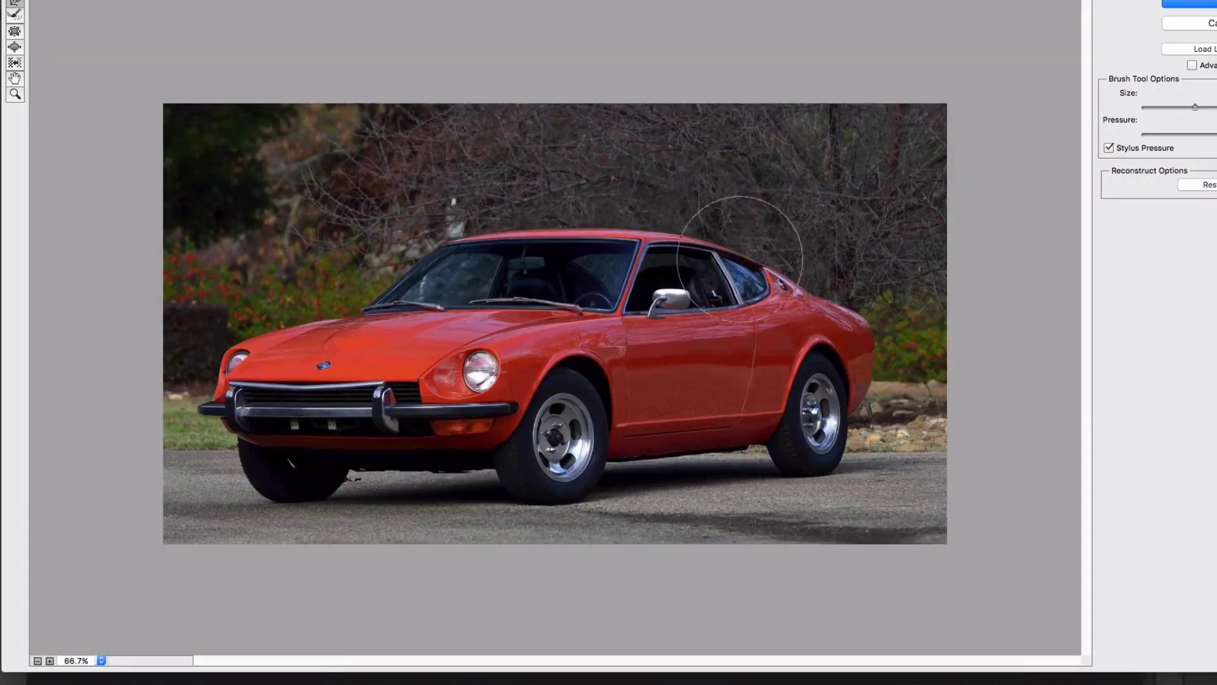
key(Return)
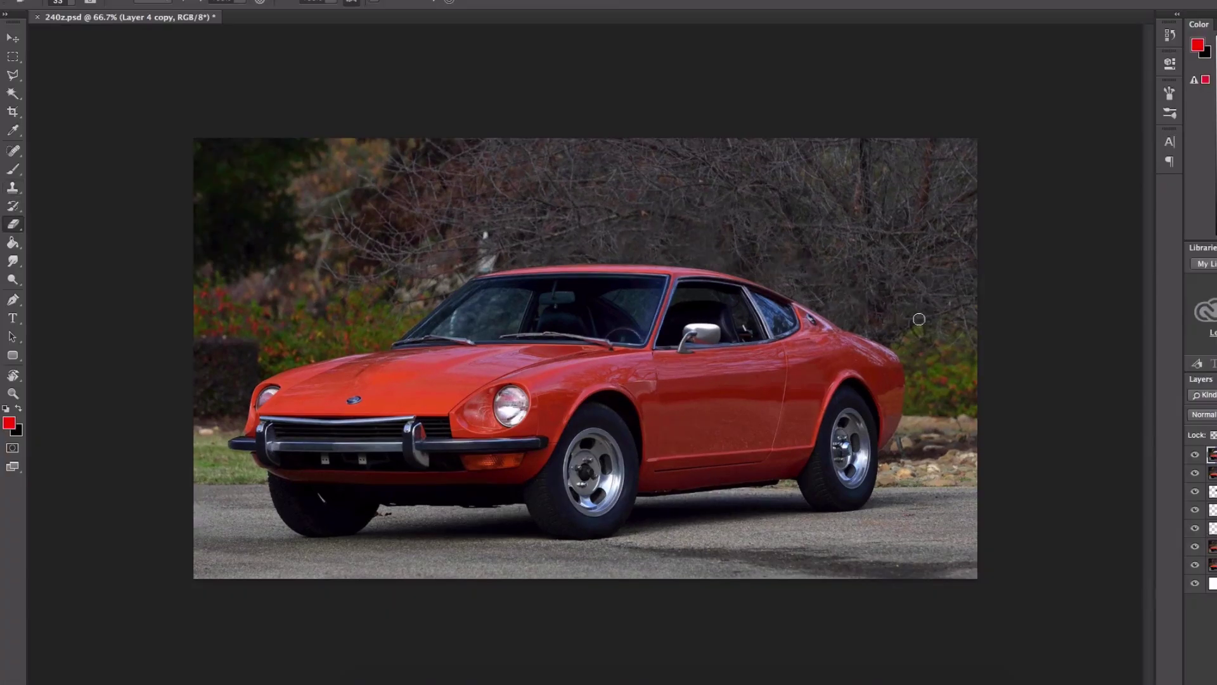
Step: Enlarge the Eraser and erase the unneeded areas of the liquified layer copy
key(bracketright)
key(bracketright)
key(bracketright)
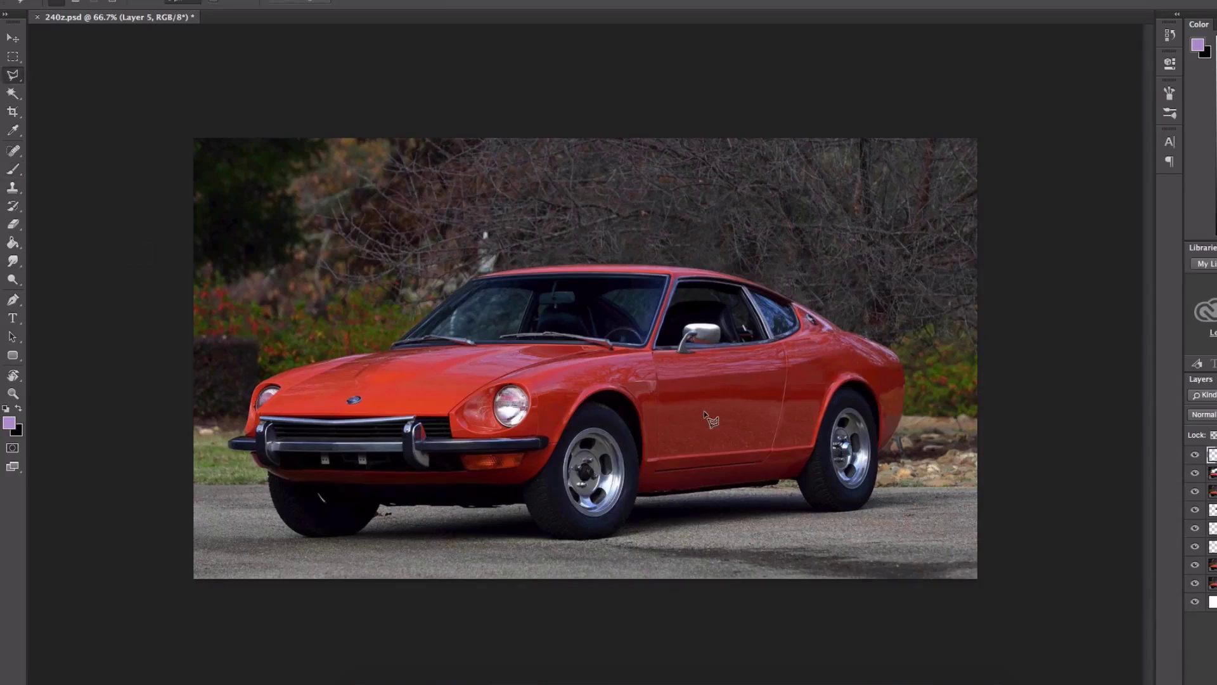
Step: Paint sampled dark body colours over the lower front bumper and turn signal on a new layer
alt+click(710, 421)
key(bracketleft)
key(bracketleft)
key(bracketleft)
key(bracketleft)
key(bracketleft)
key(bracketleft)
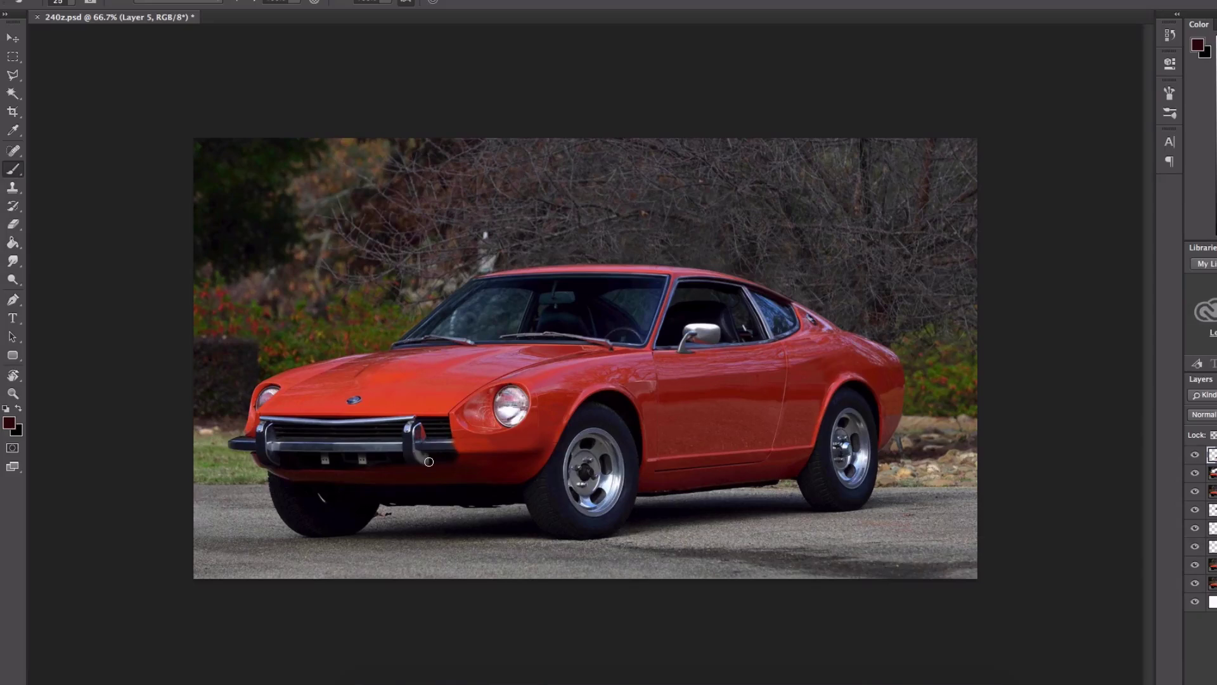
drag(451, 450, 286, 462)
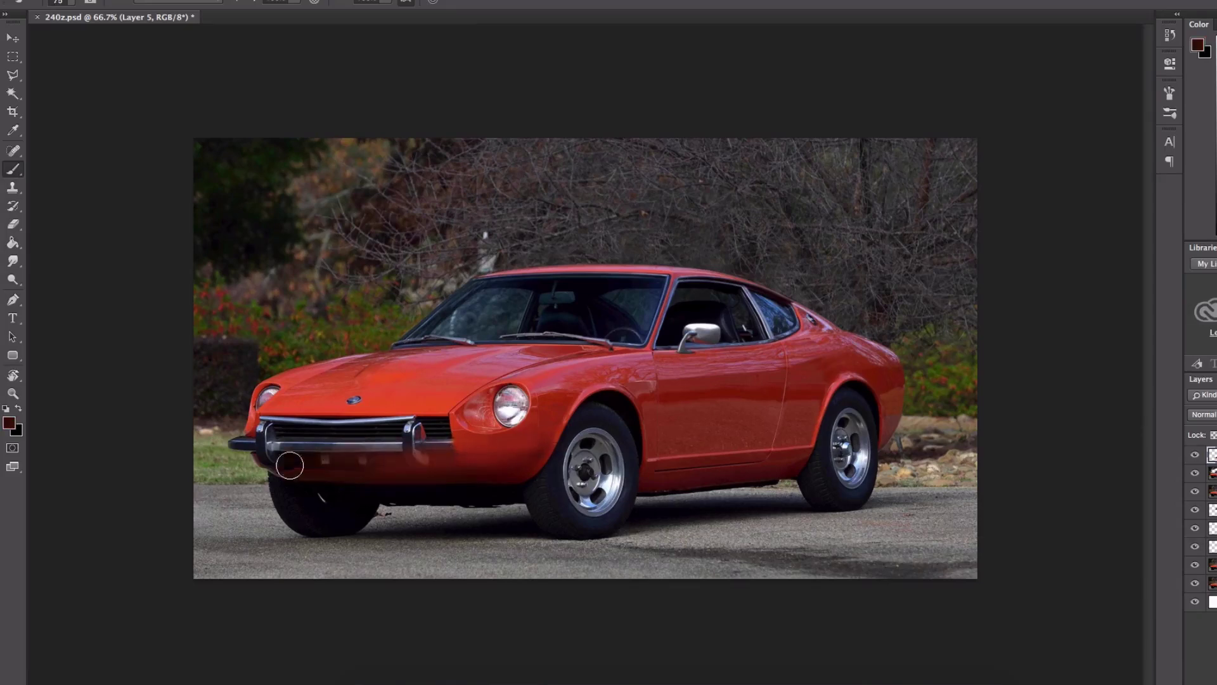
Step: Clone away leftover bumper details at the front of the car on the merged car layer
key(ctrl+plus)
drag(511, 515, 844, 383)
key(Delete)
key(s)
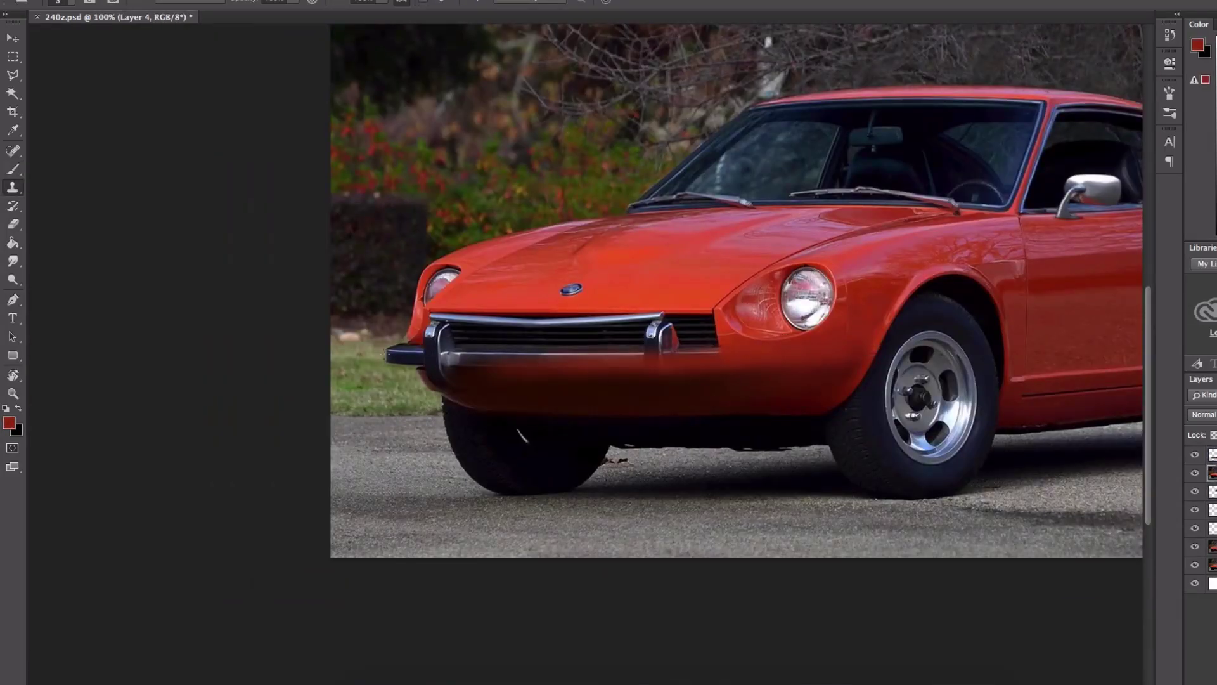
Step: On a new layer, paint sampled body tones over the protruding bumper end to round off the front corner
key(b)
key(ctrl+shift+alt+n)
alt+click(457, 398)
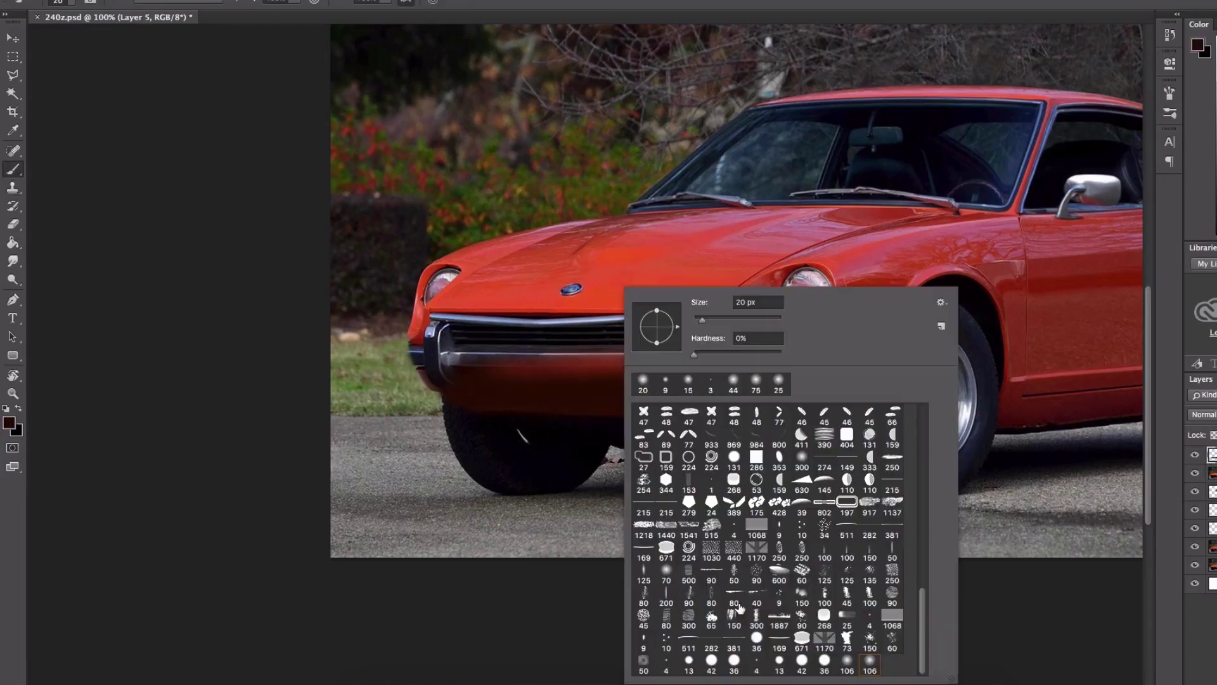
right_click(457, 398)
key(Escape)
alt+click(760, 336)
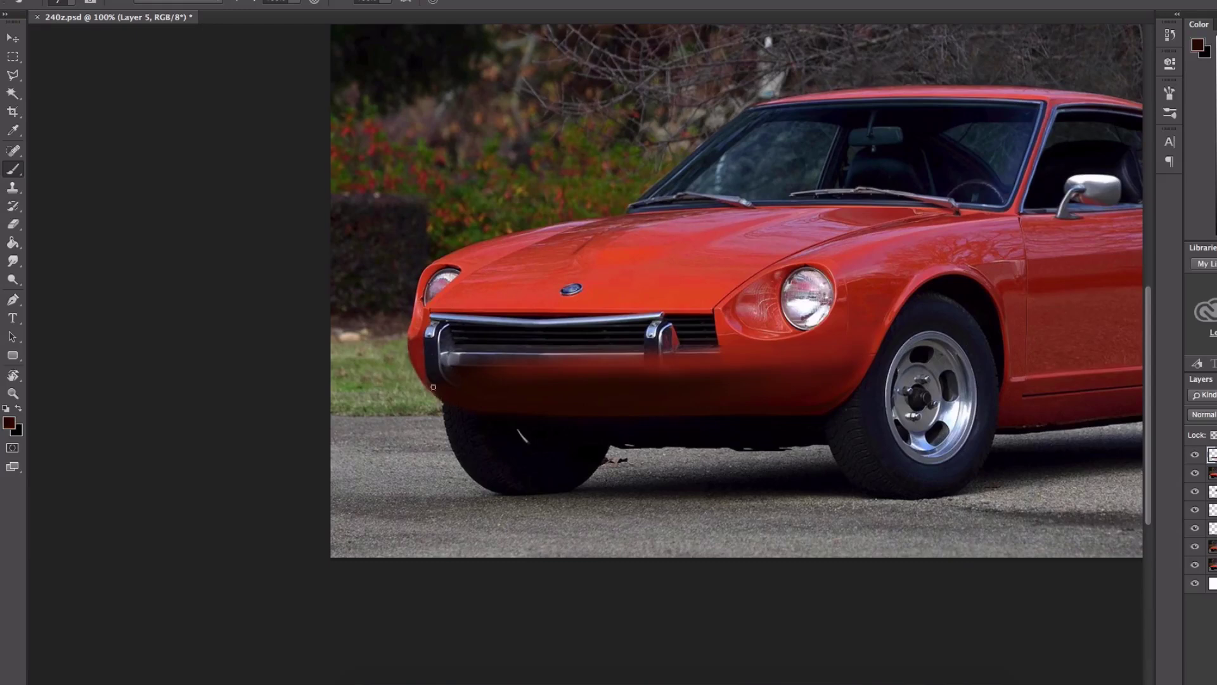
key(ctrl+minus)
Step: Paint a black grille opening across the nose on a new layer and erase along its upper edge to sharpen it
key(ctrl+shift+alt+n)
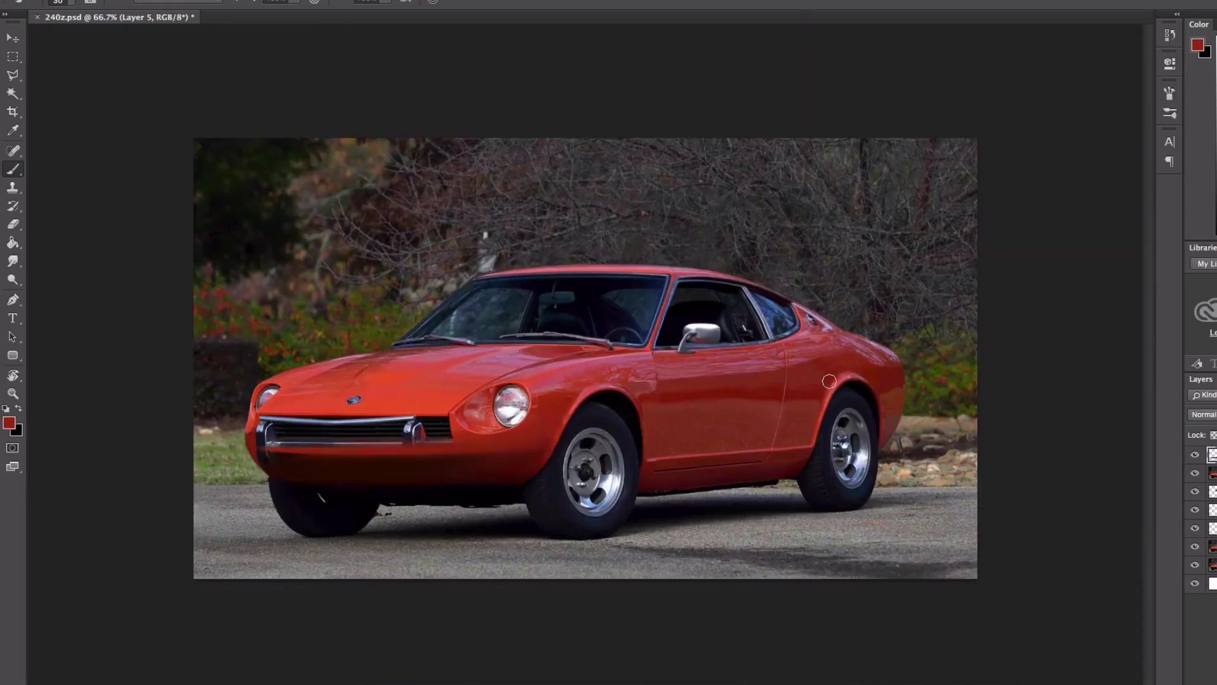
alt+click(355, 431)
right_click(447, 283)
key(Escape)
drag(257, 431, 463, 424)
key(e)
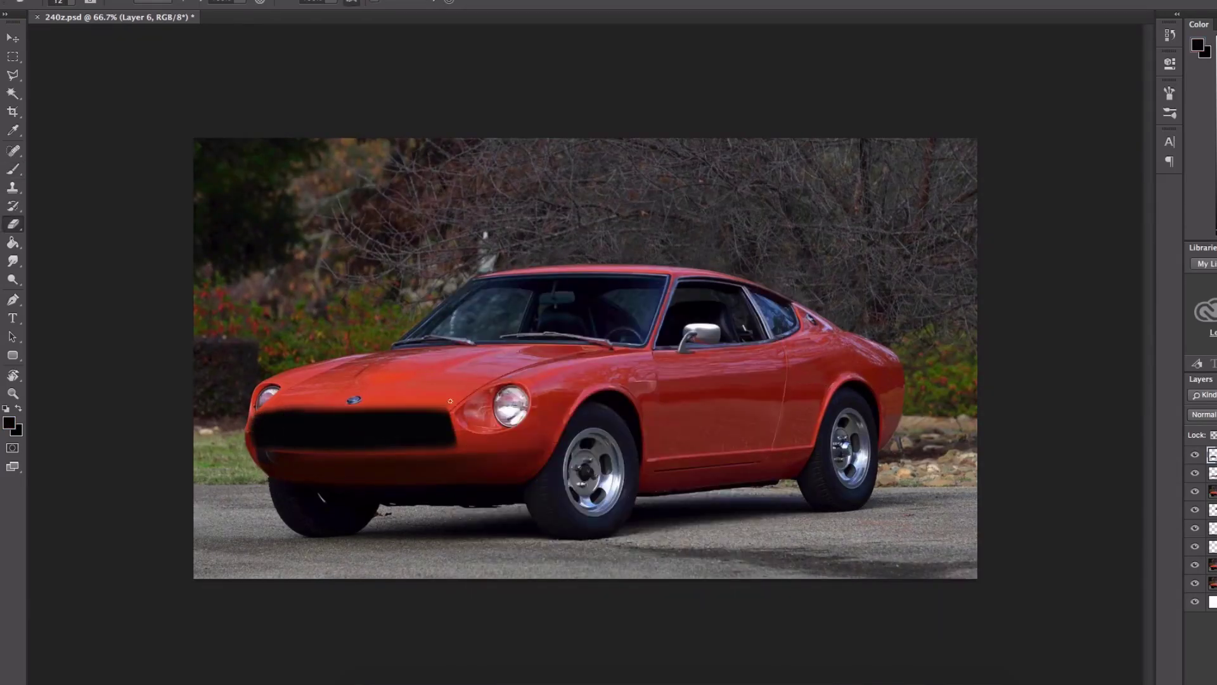
drag(254, 411, 454, 411)
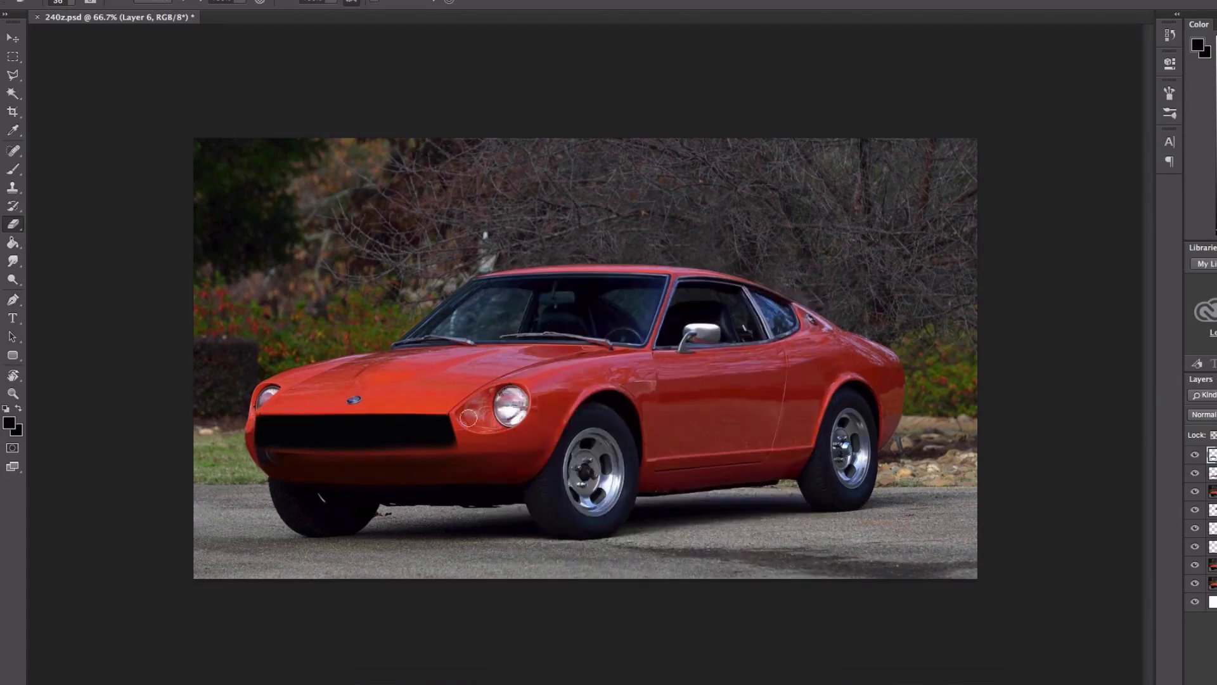
Step: Paint sampled dark red and black tones on a new layer to refine the grille's lower lip and outer corner
key(b)
key(ctrl+shift+alt+n)
alt+click(342, 442)
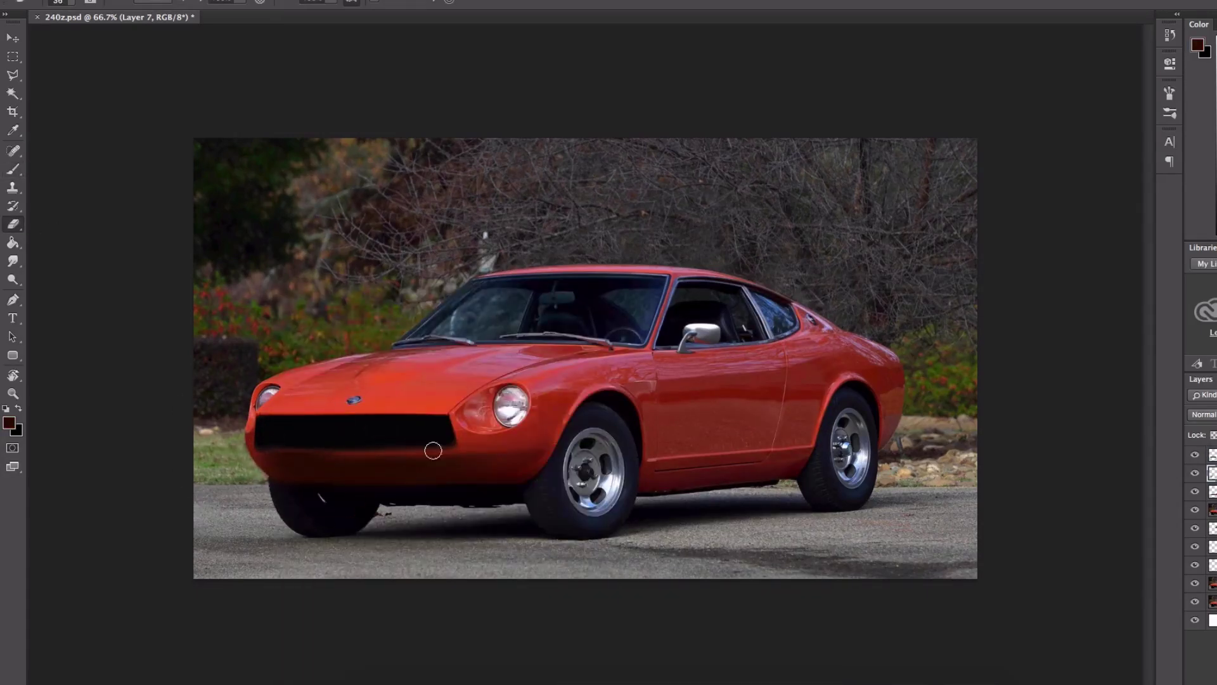
key(b)
alt+click(312, 375)
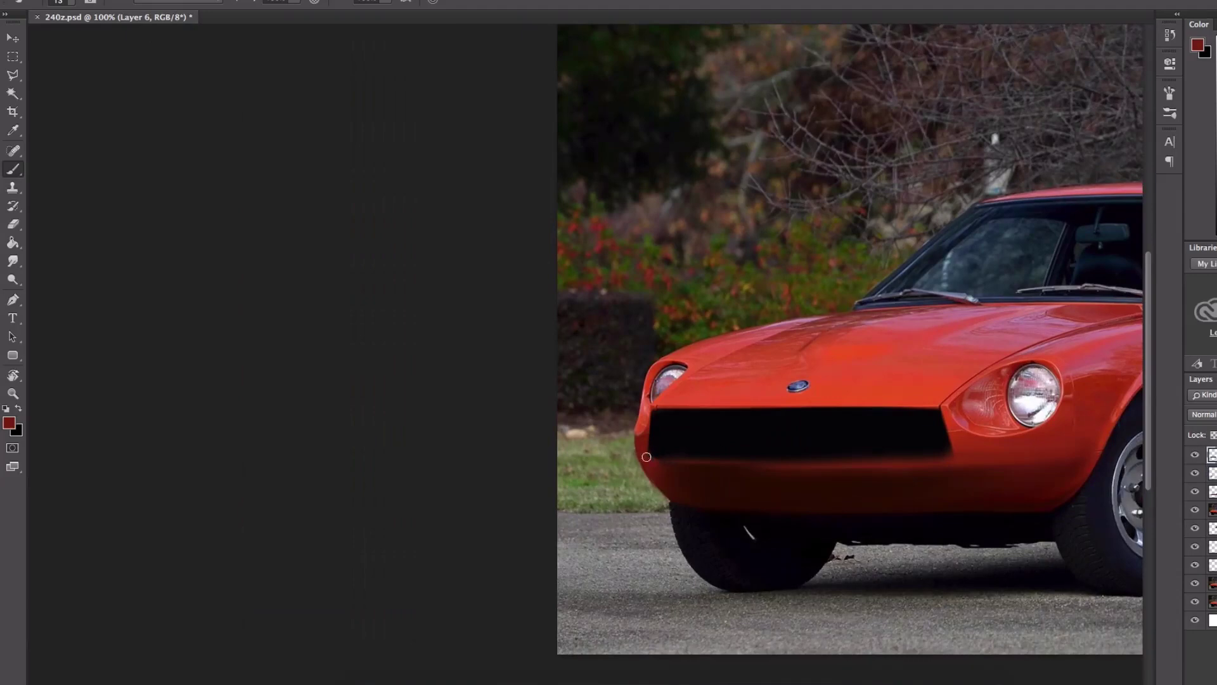
alt+click(642, 453)
key(ctrl+minus)
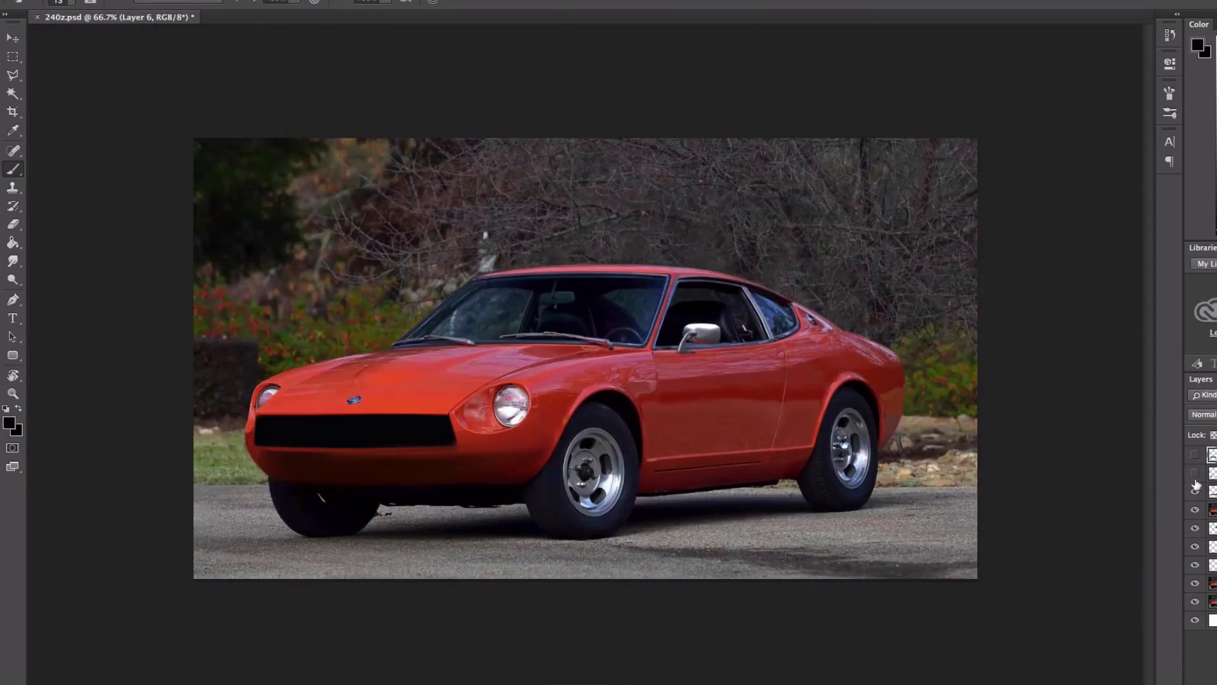
Step: On a new layer, paint a sampled red tone along the lip below the grille to brighten its edge
alt+click(514, 455)
key(ctrl+shift+alt+n)
mouse_move(424, 450)
mouse_down()
mouse_move(247, 451)
mouse_move(328, 463)
mouse_up()
key(e)
key(r)
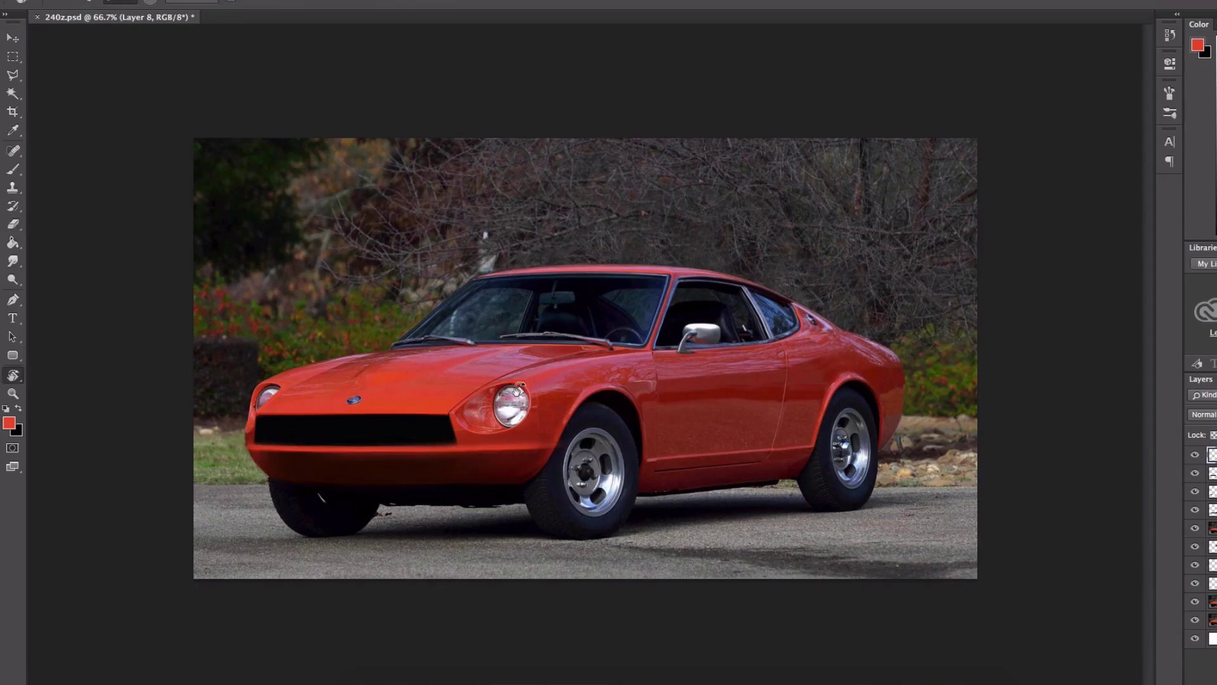
Step: Sharpen the grille's lower edge and the corner beside the near headlight with sampled black and dark red
drag(336, 414, 774, 188)
key(b)
key(ctrl+plus)
key(ctrl+plus)
alt+click(306, 413)
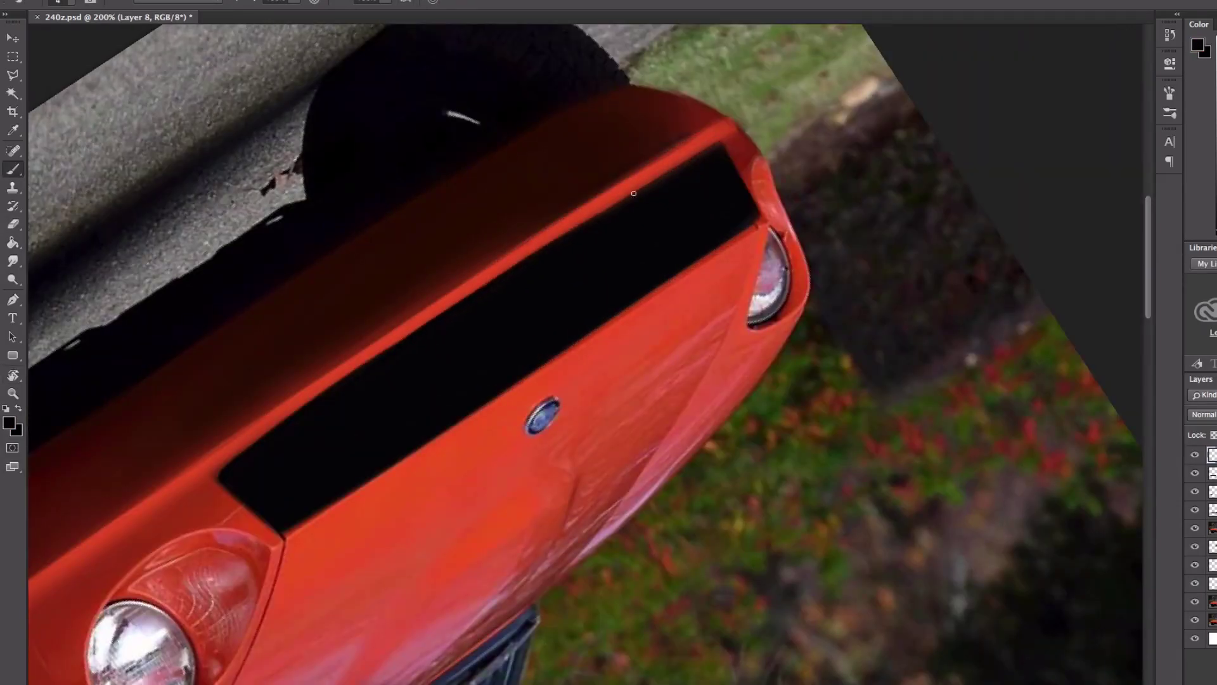
drag(306, 412, 424, 429)
alt+click(424, 429)
alt+click(371, 458)
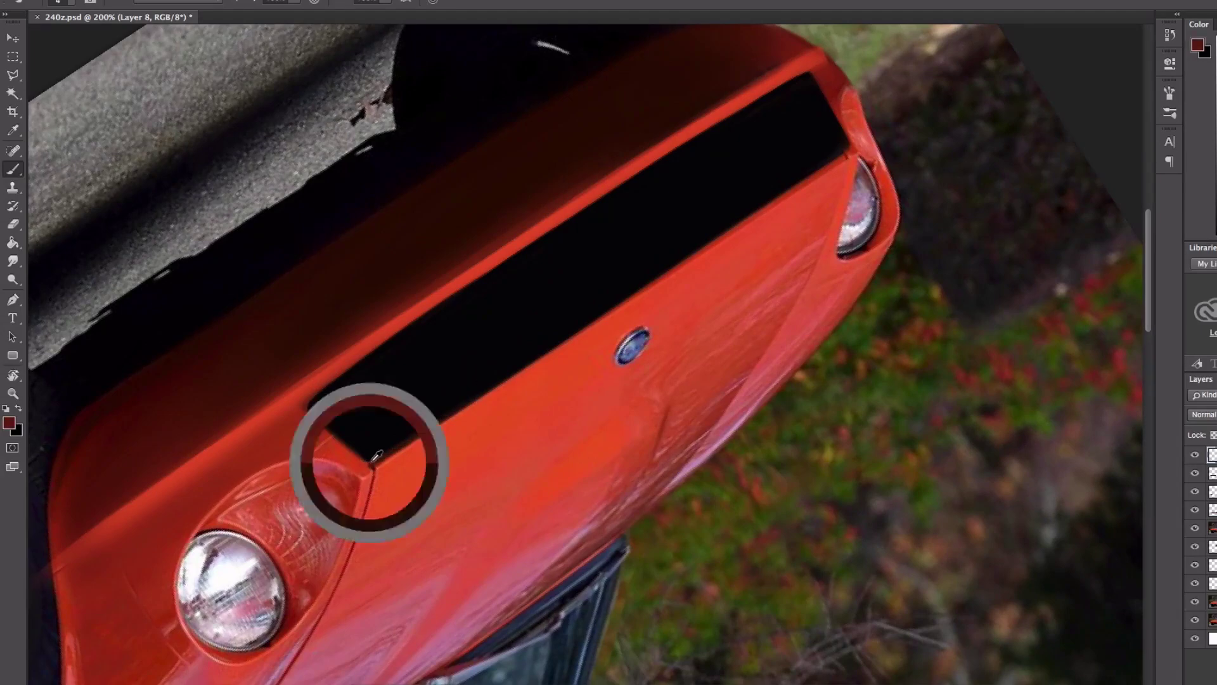
Step: Clean up the grille's upper edge along the hood with strokes of sampled black
scroll(439, 397, right, 2)
scroll(534, 343, right, 3)
scroll(551, 336, up, 2)
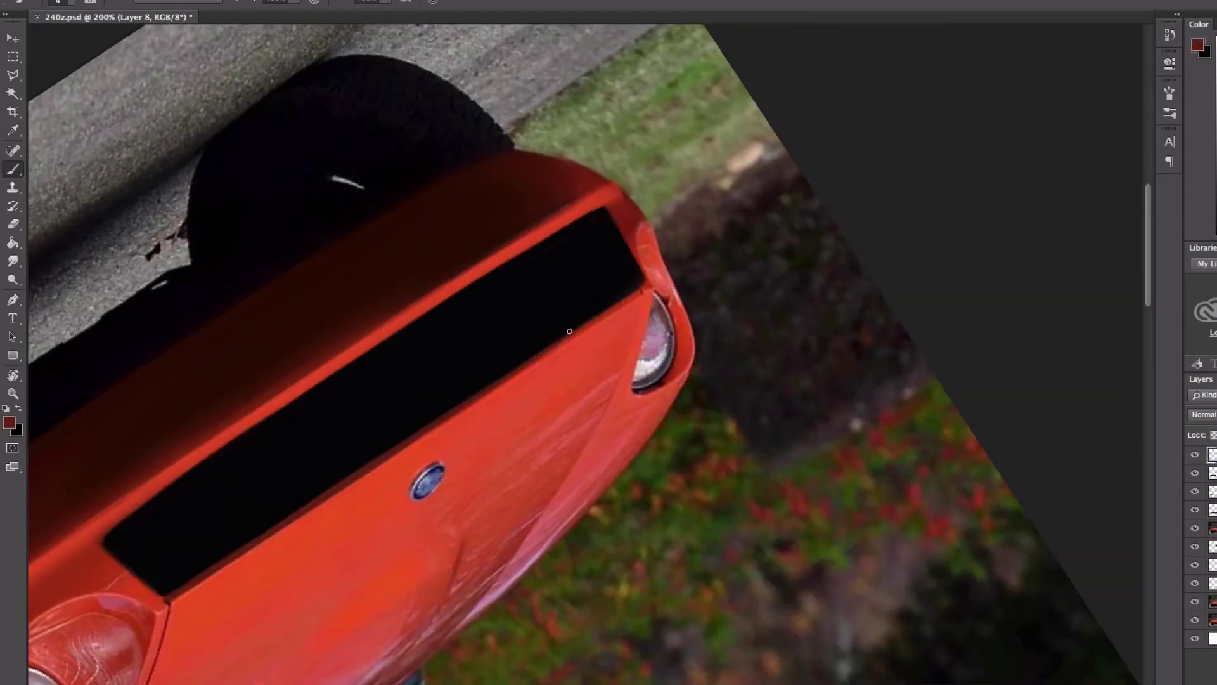
alt+click(511, 374)
drag(511, 374, 802, 249)
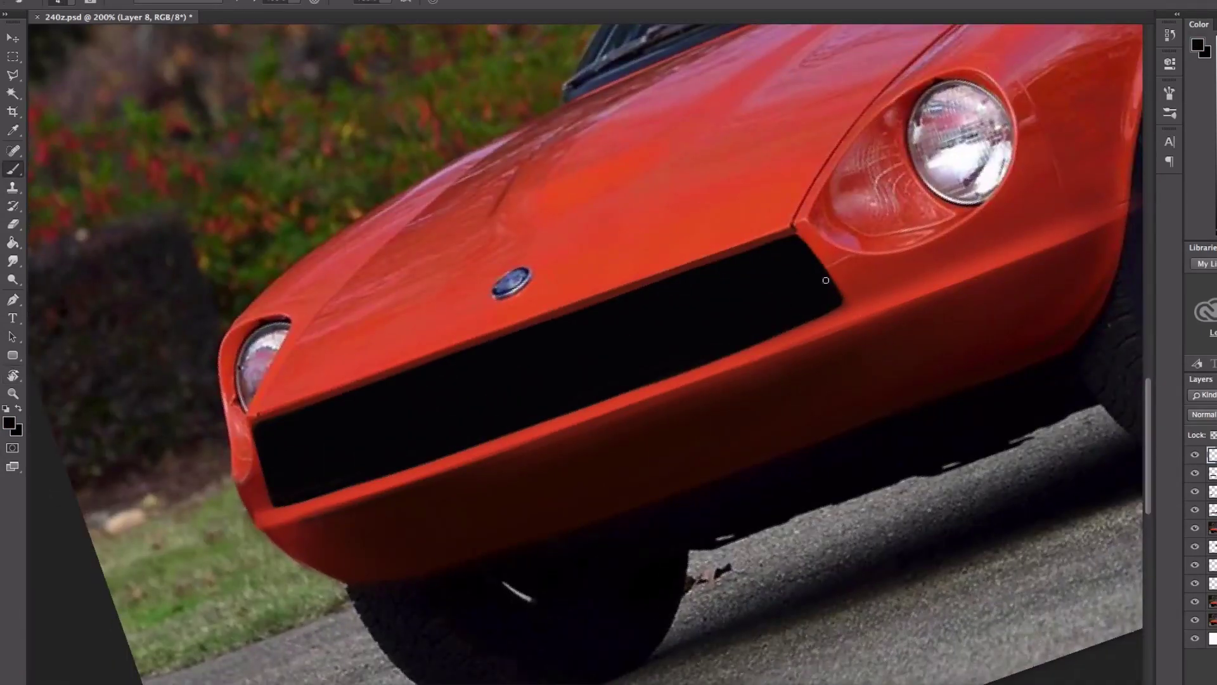
key(ctrl+minus)
key(ctrl+minus)
right_click(619, 285)
key(e)
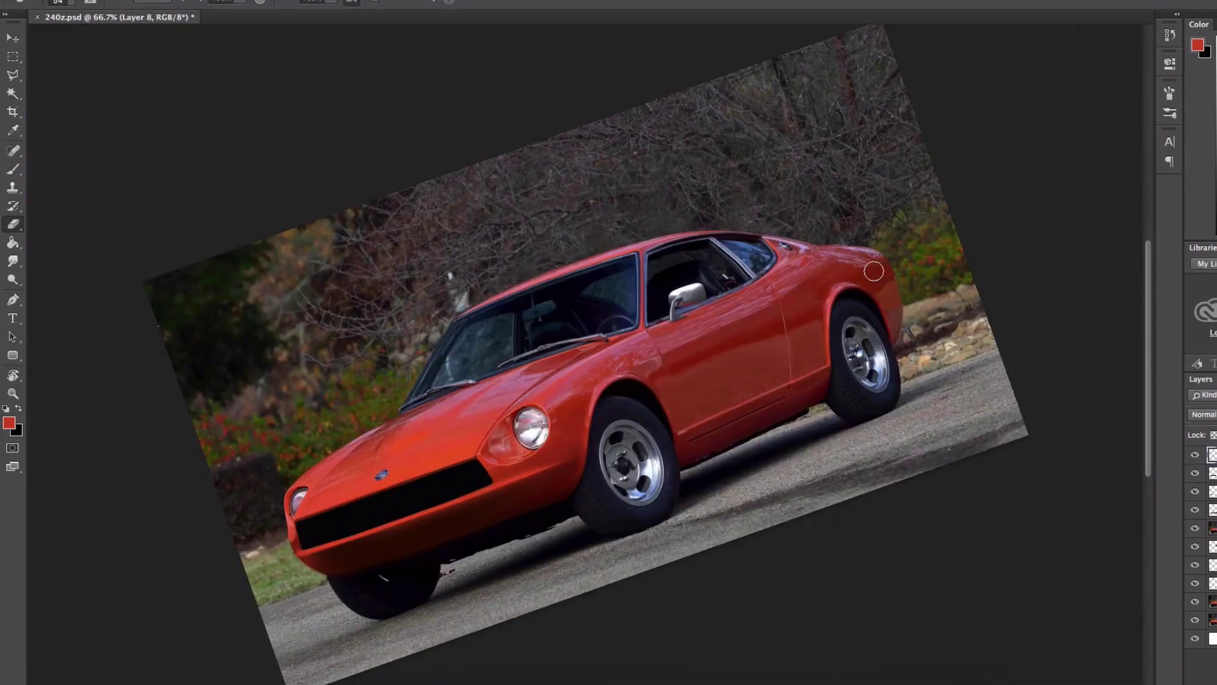
Step: On a new layer, paint a black front spoiler beneath the nose and erase around it to shape its flared end
key(r)
key(Escape)
drag(556, 479, 594, 483)
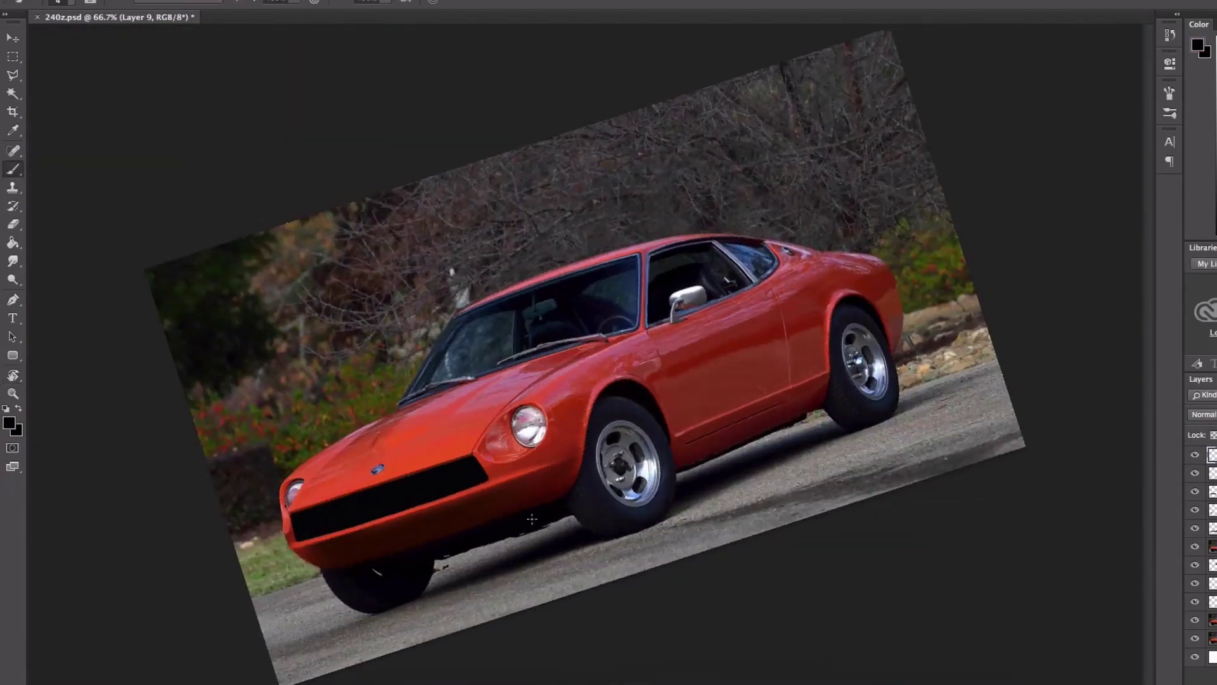
key(ctrl+plus)
right_click(618, 286)
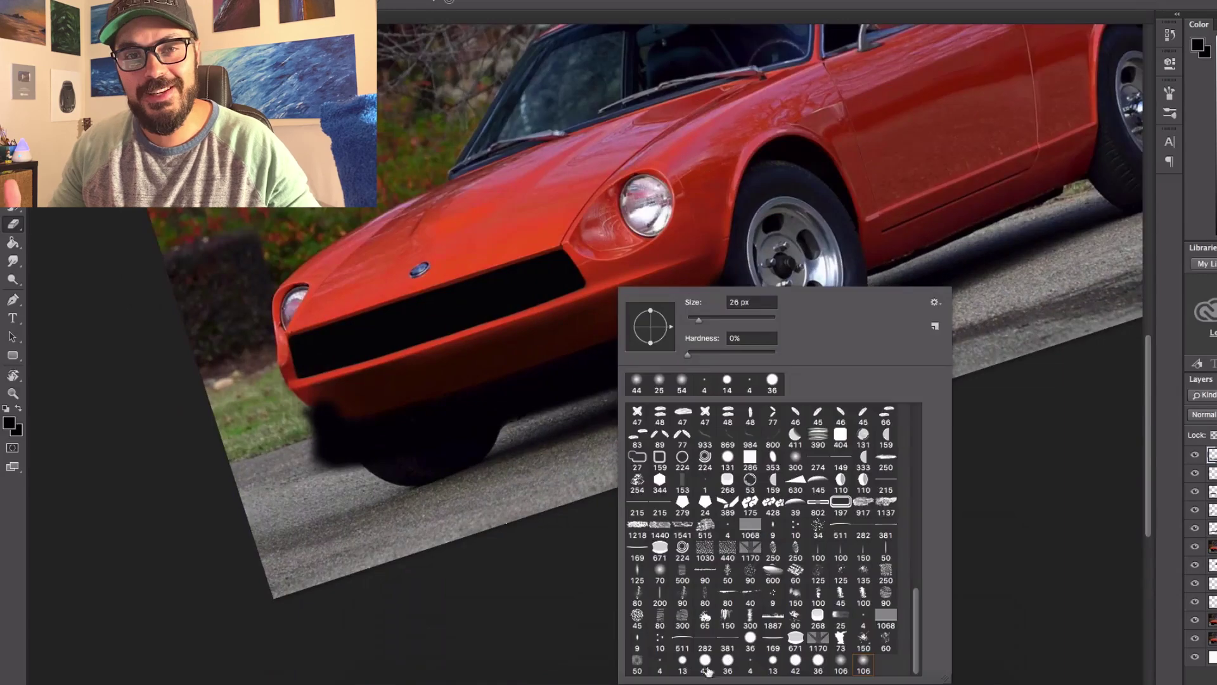
key(Escape)
mouse_move(696, 286)
mouse_down()
mouse_move(739, 312)
mouse_move(516, 426)
mouse_move(744, 347)
mouse_up()
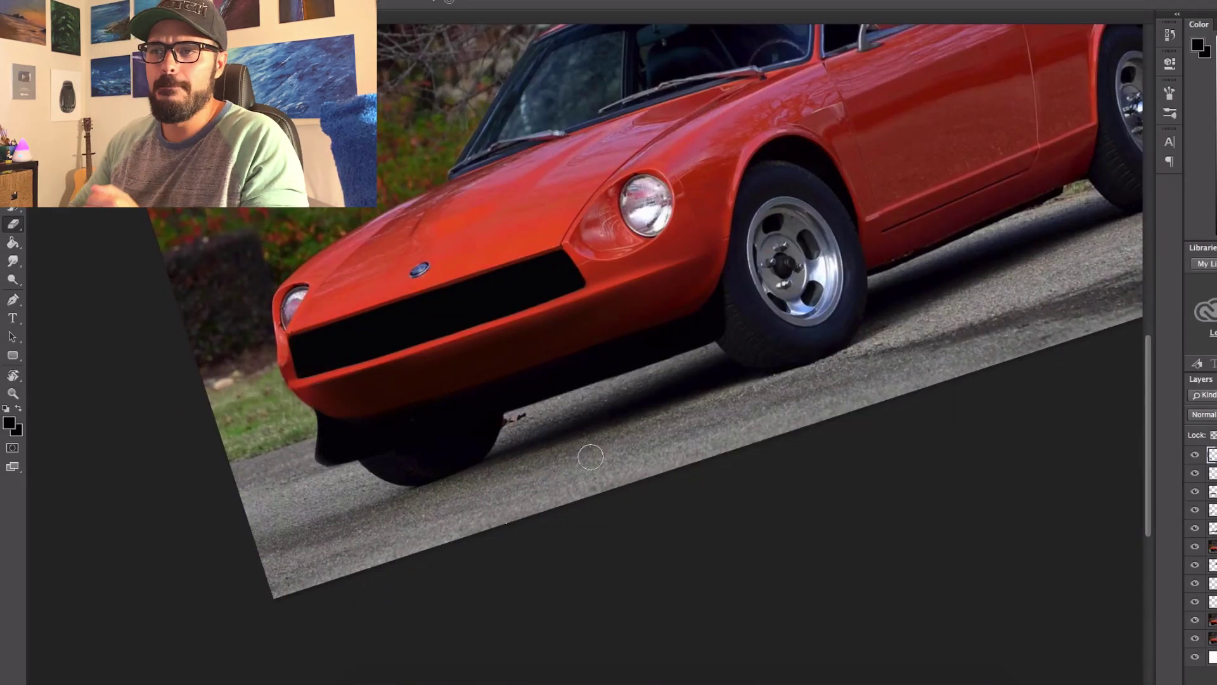
Step: Refine the seam between the red valance and the black spoiler using a sampled dark red-brown
key(b)
scroll(155, 386, right, 3)
scroll(120, 375, up, 5)
alt+click(120, 374)
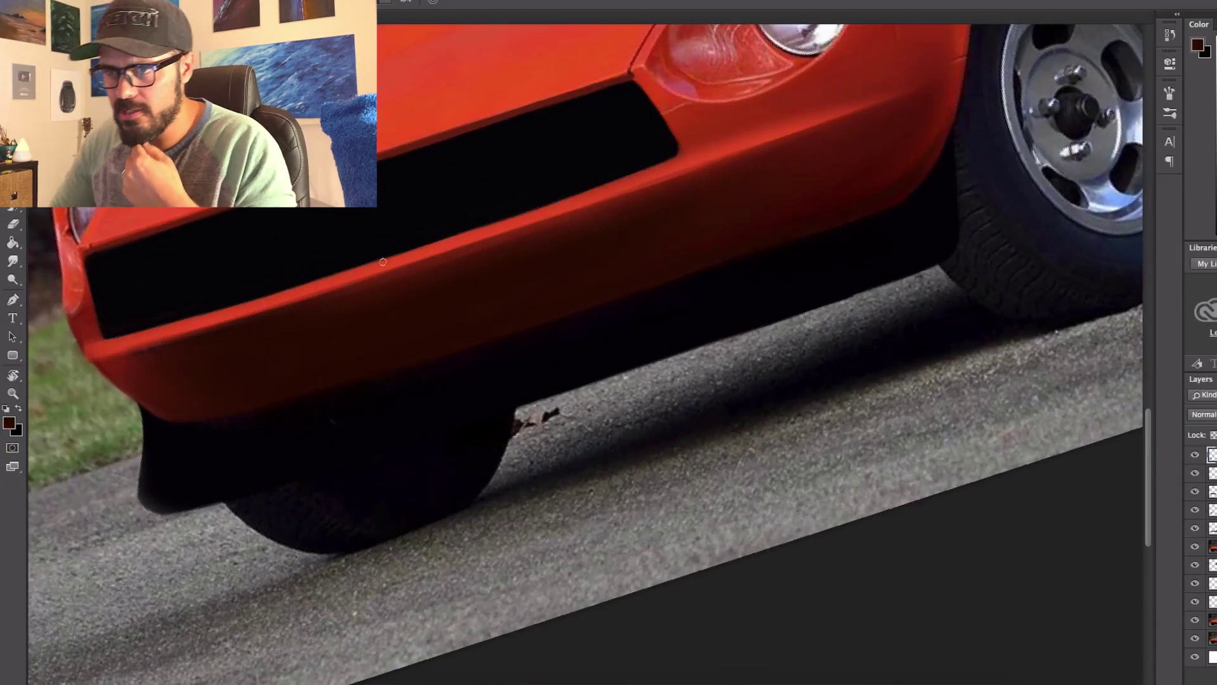
key(ctrl+0)
key(r)
key(Escape)
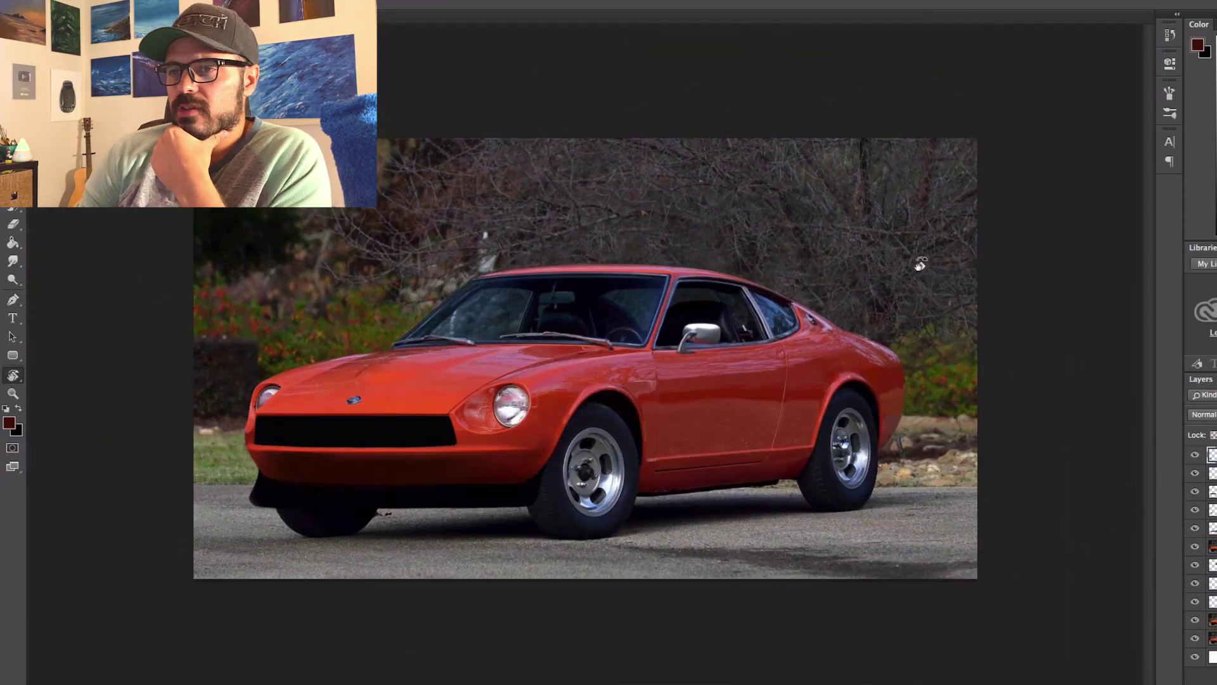
Step: Paint a soft white glare over the far headlight as a glass cover and erase the overspill around it
scroll(267, 393, up, 2)
key(e)
key(d)
key(x)
drag(241, 418, 268, 358)
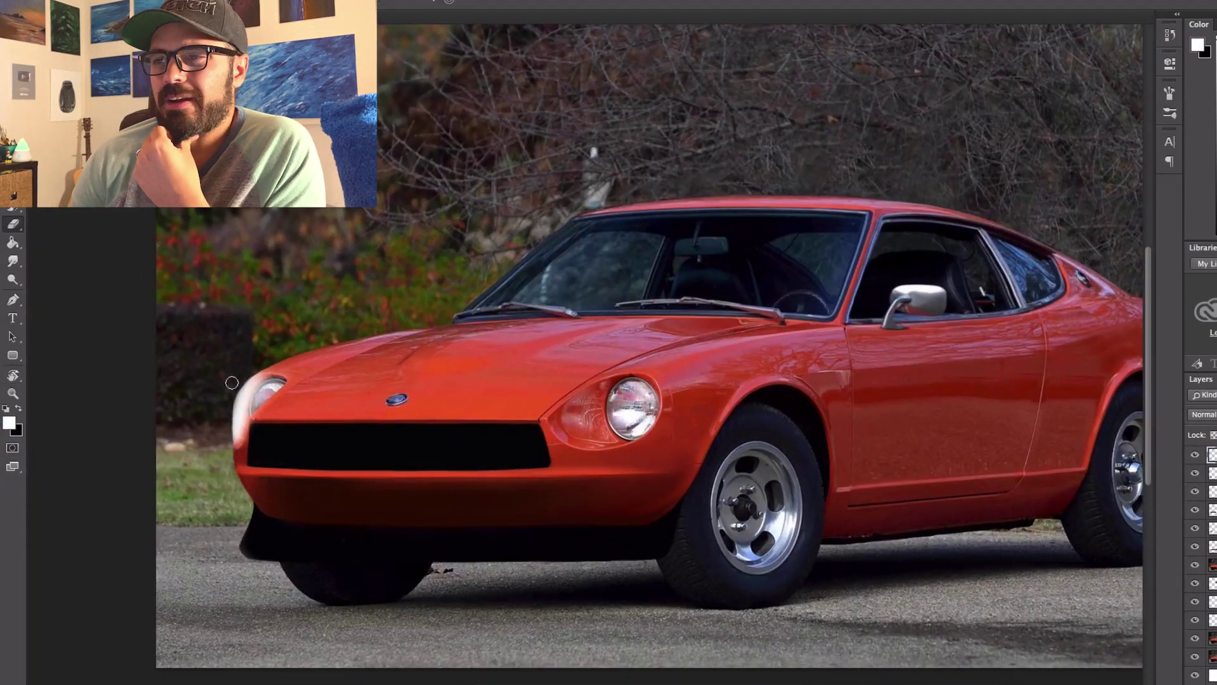
scroll(232, 382, up, 3)
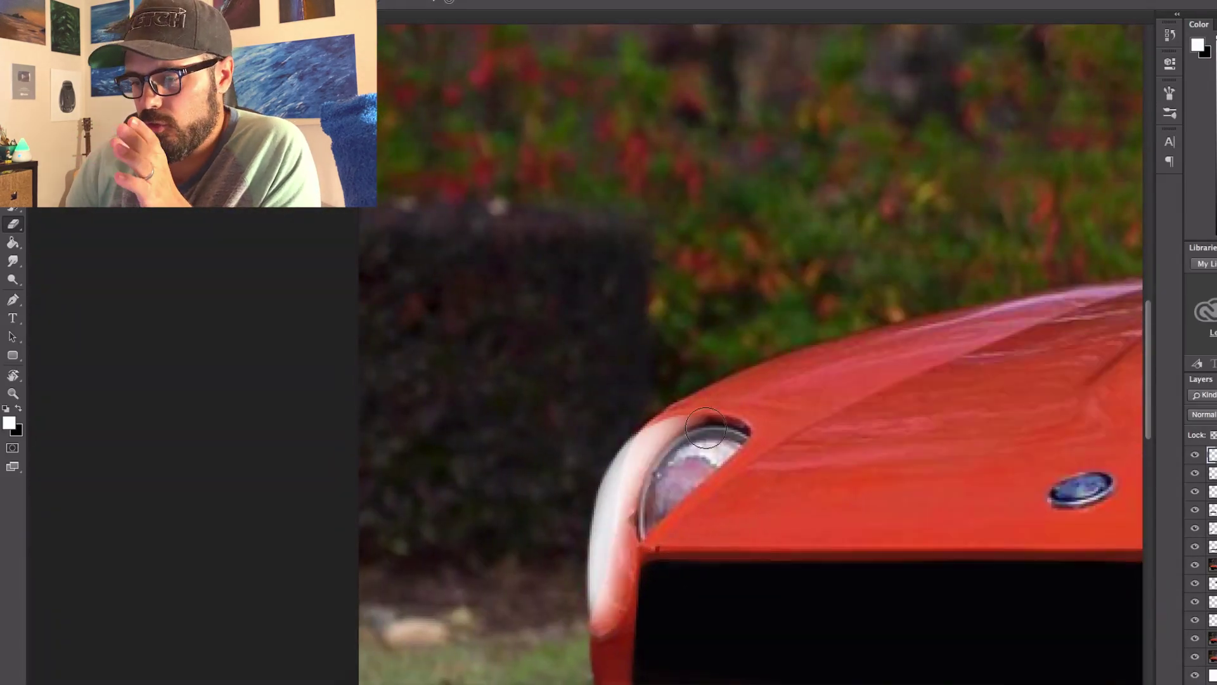
key(ctrl+0)
scroll(790, 371, up, 3)
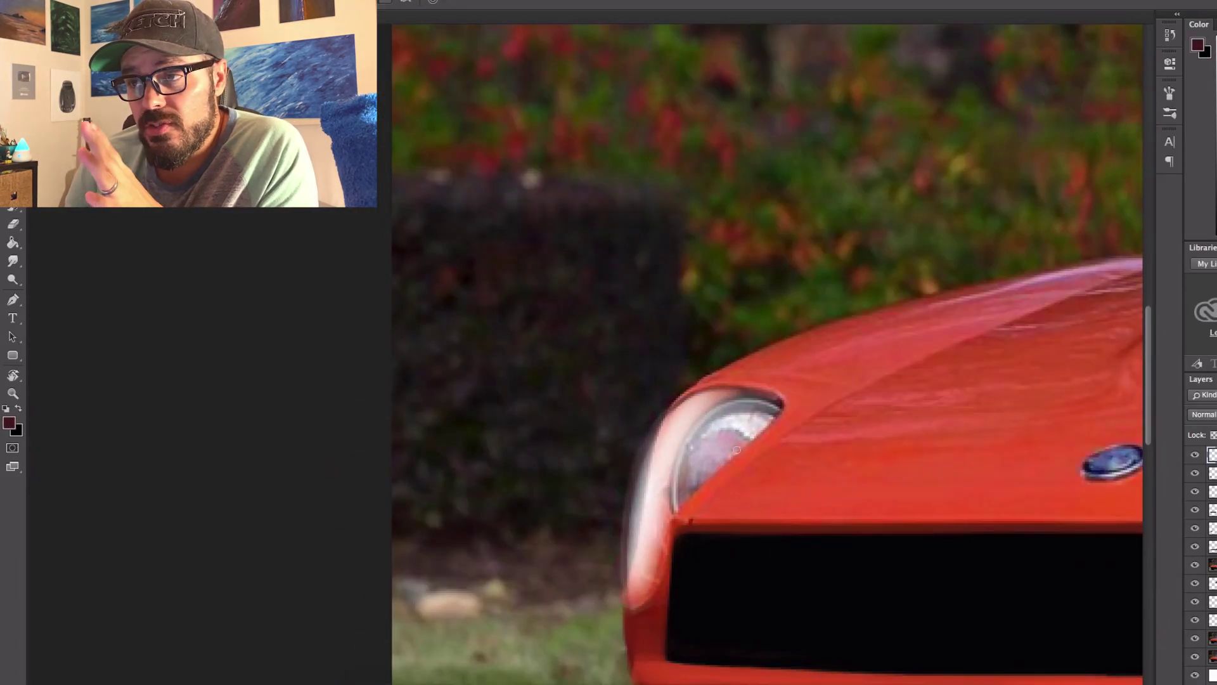
key(ctrl+0)
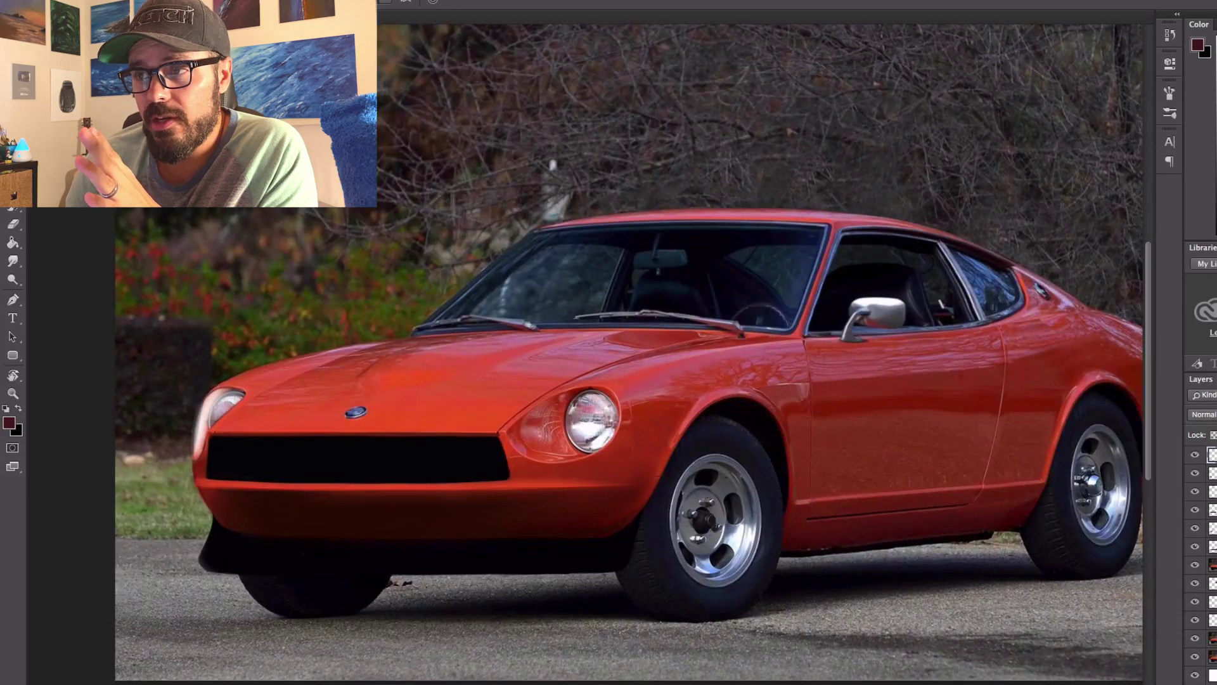
Step: Shade the inside of the far headlight cover with soft black on a new layer and sample its pale pink for edge touch-ups
alt+click(450, 469)
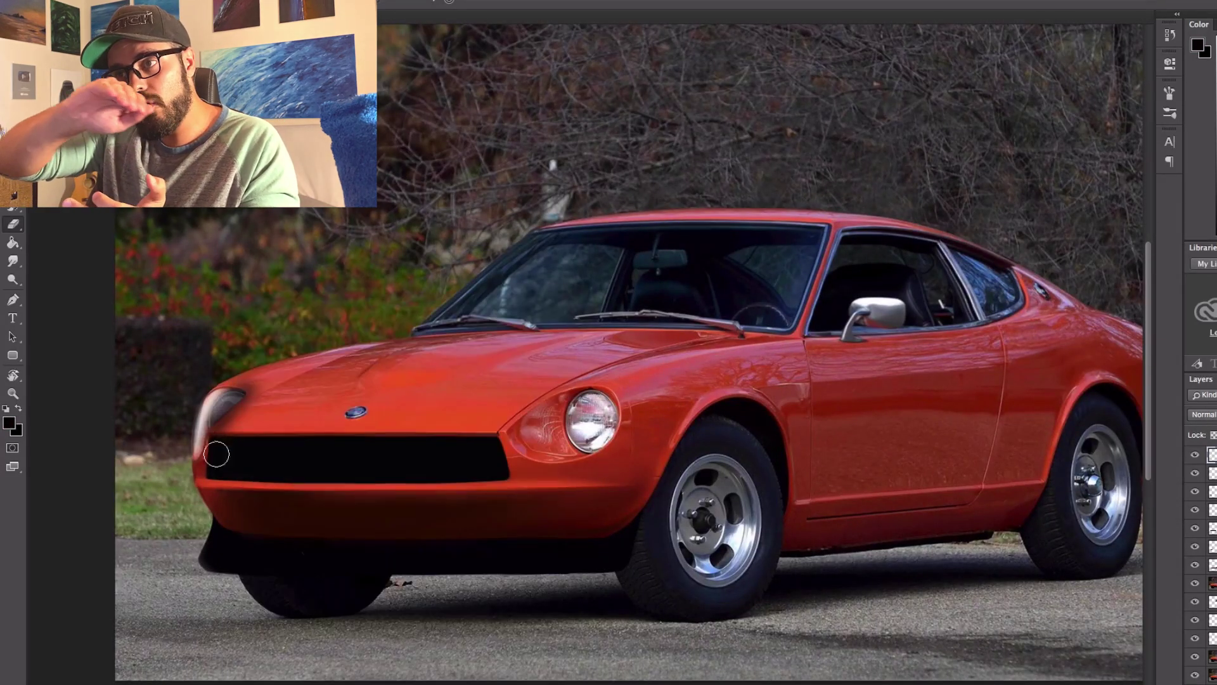
scroll(218, 383, up, 3)
key(ctrl+0)
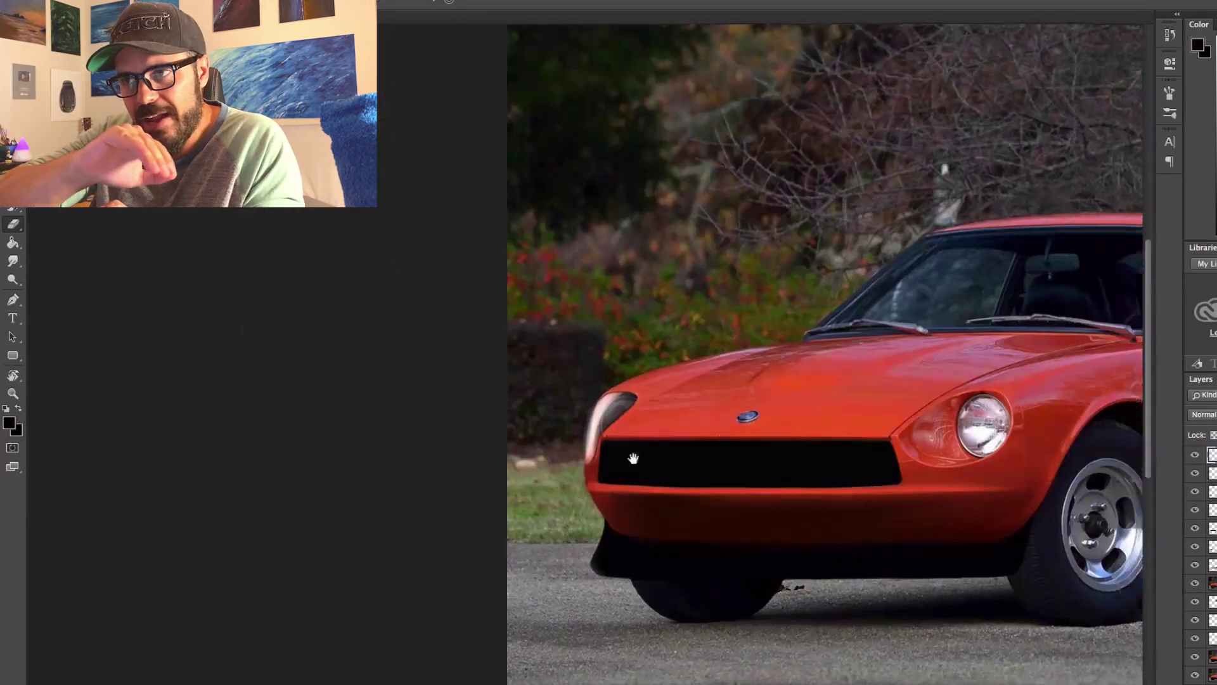
right_click(185, 332)
key(Return)
scroll(171, 430, up, 2)
right_click(203, 286)
key(Return)
alt+click(139, 436)
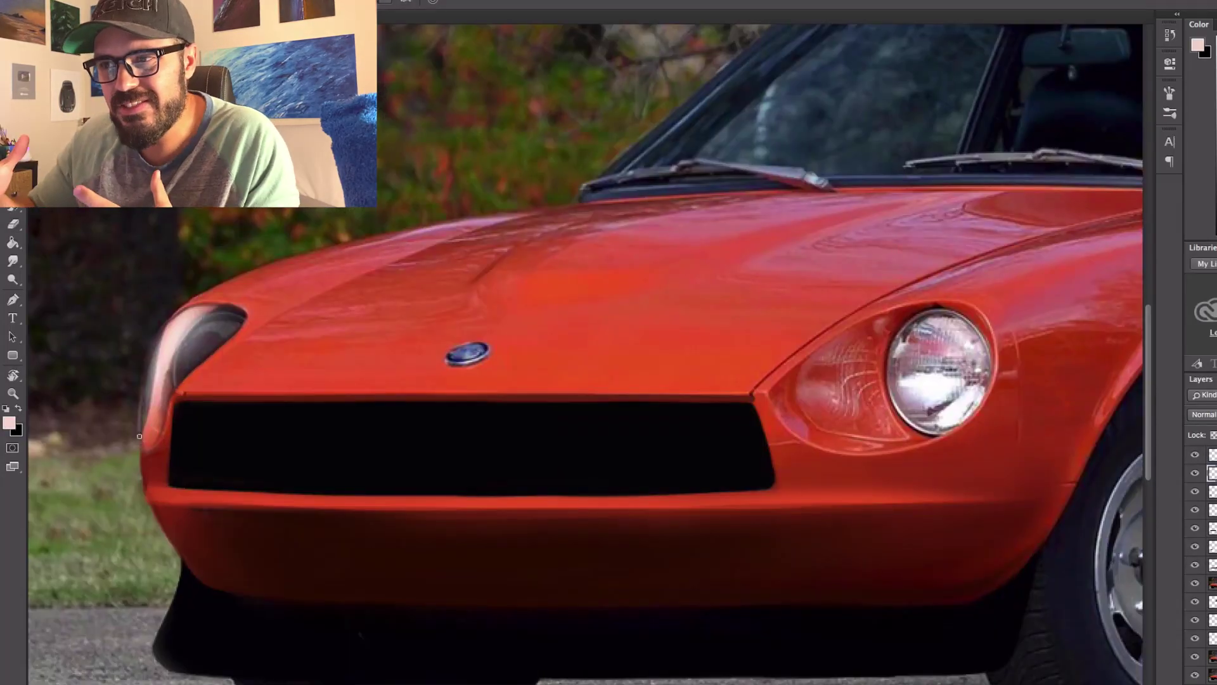
Step: Paint a soft white glow over the near headlight and its recess, and erase the spill outside the teardrop shape
key(ctrl+0)
alt+click(505, 399)
click(501, 403)
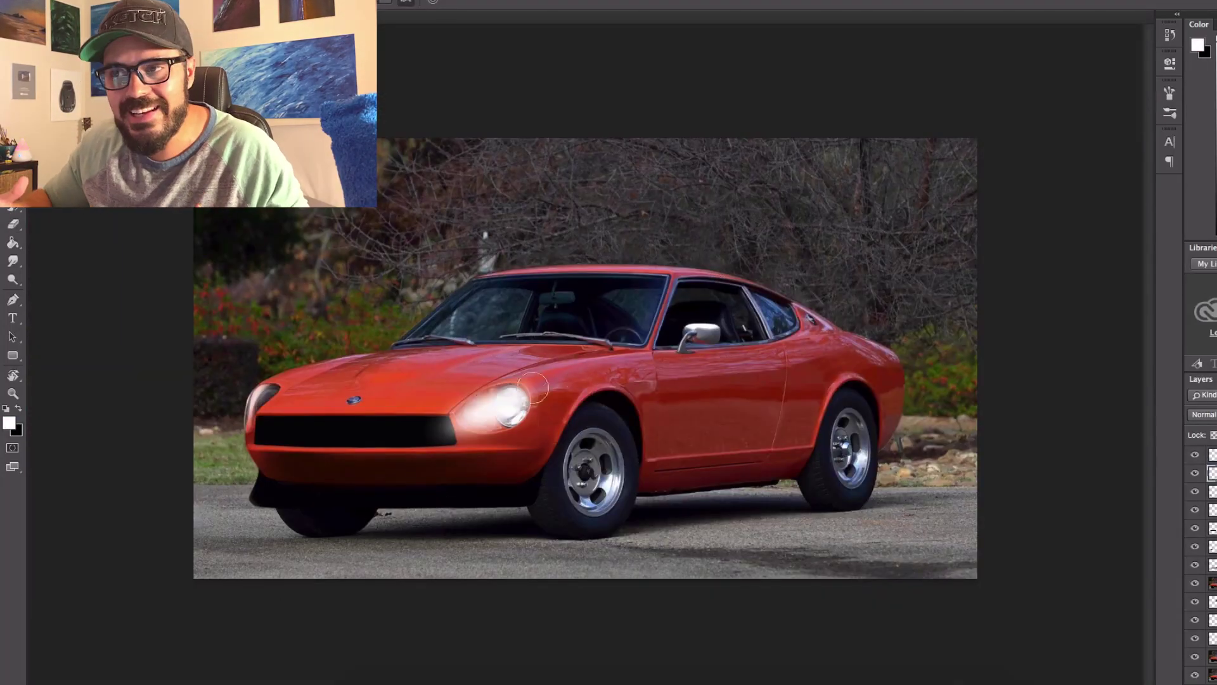
scroll(539, 397, up, 2)
scroll(501, 447, up, 3)
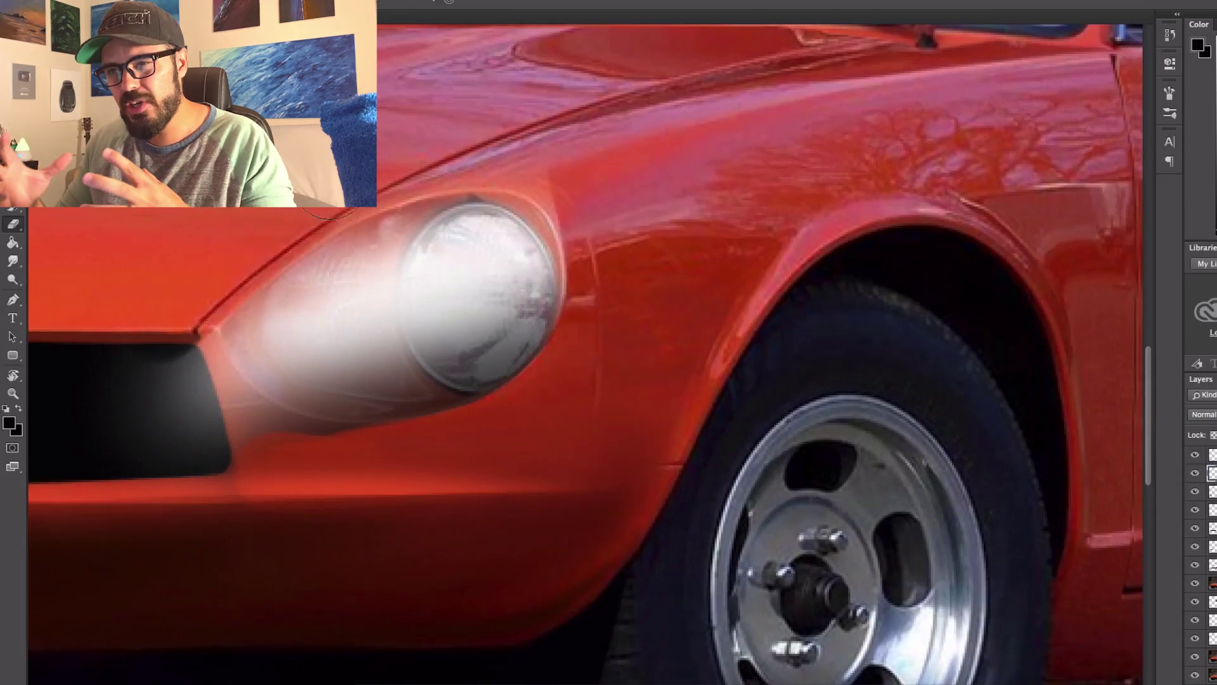
scroll(619, 318, left, 5)
drag(660, 410, 637, 410)
Step: Shade the lower half of the near headlight cover with sampled dark brown and define its glassy reflection and outline
alt+click(482, 332)
drag(492, 327, 652, 372)
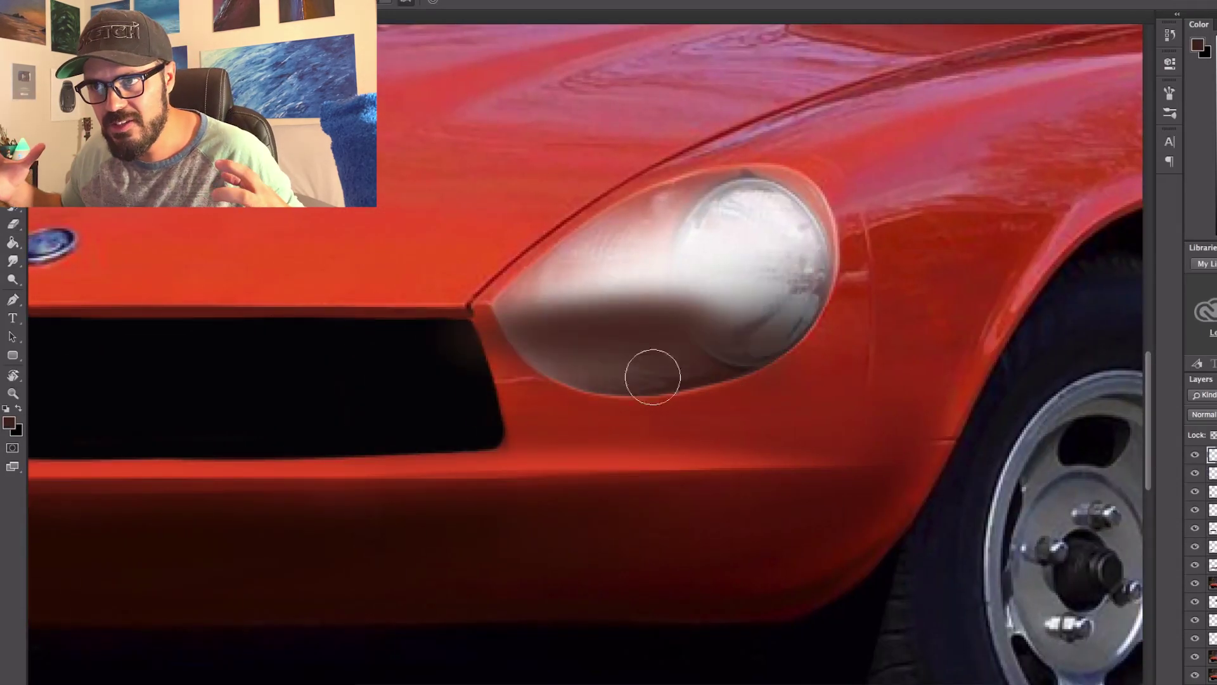
scroll(652, 415, down, 5)
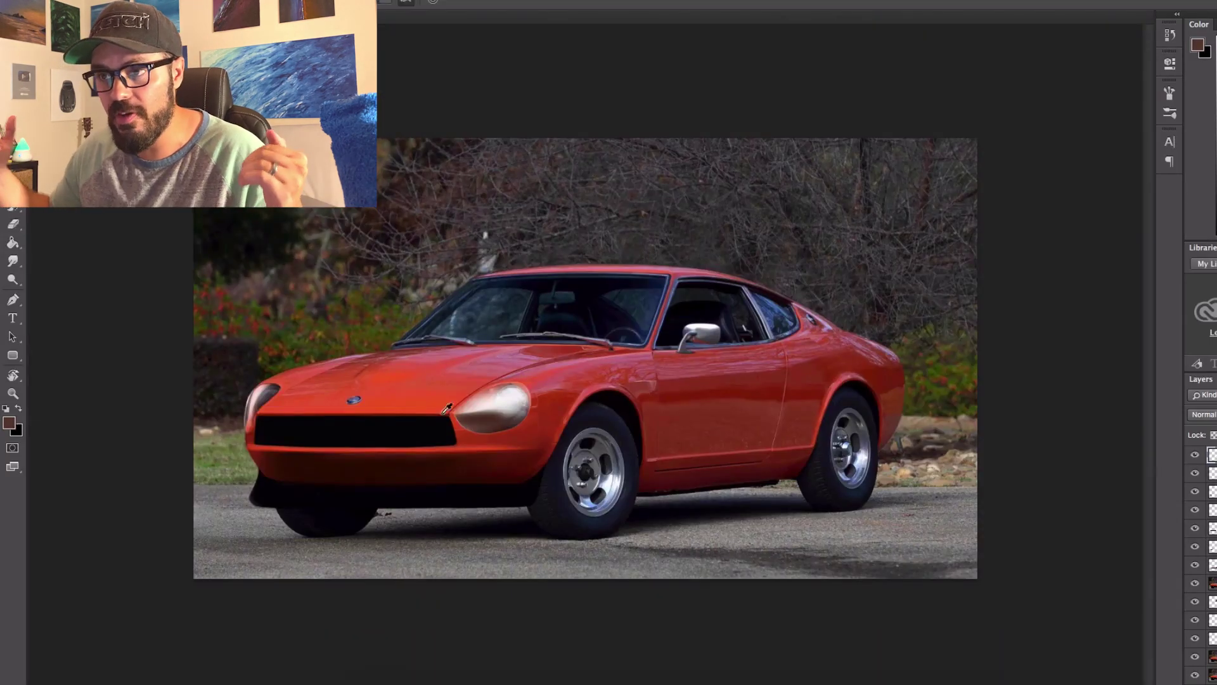
scroll(448, 408, up, 5)
alt+click(250, 469)
key(e)
right_click(239, 419)
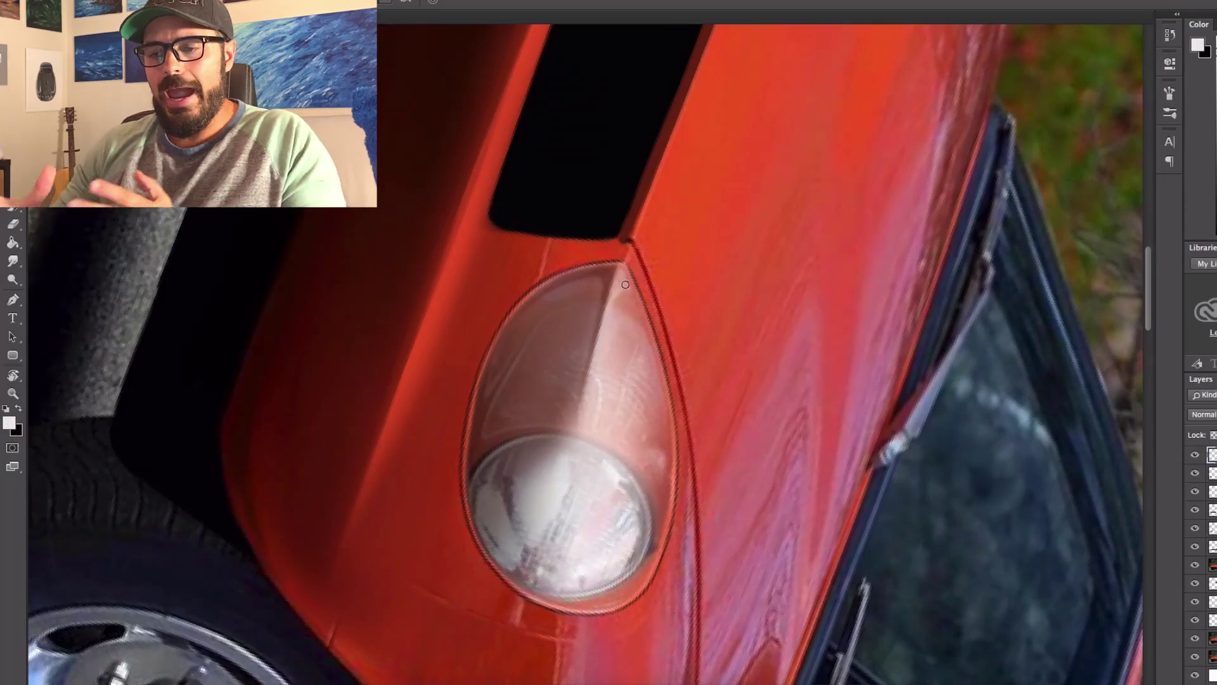
Step: Lighten the far headlight cover with a soft pale haze and erase the excess along the fender edge
key(ctrl+0)
key(r)
drag(624, 287, 877, 209)
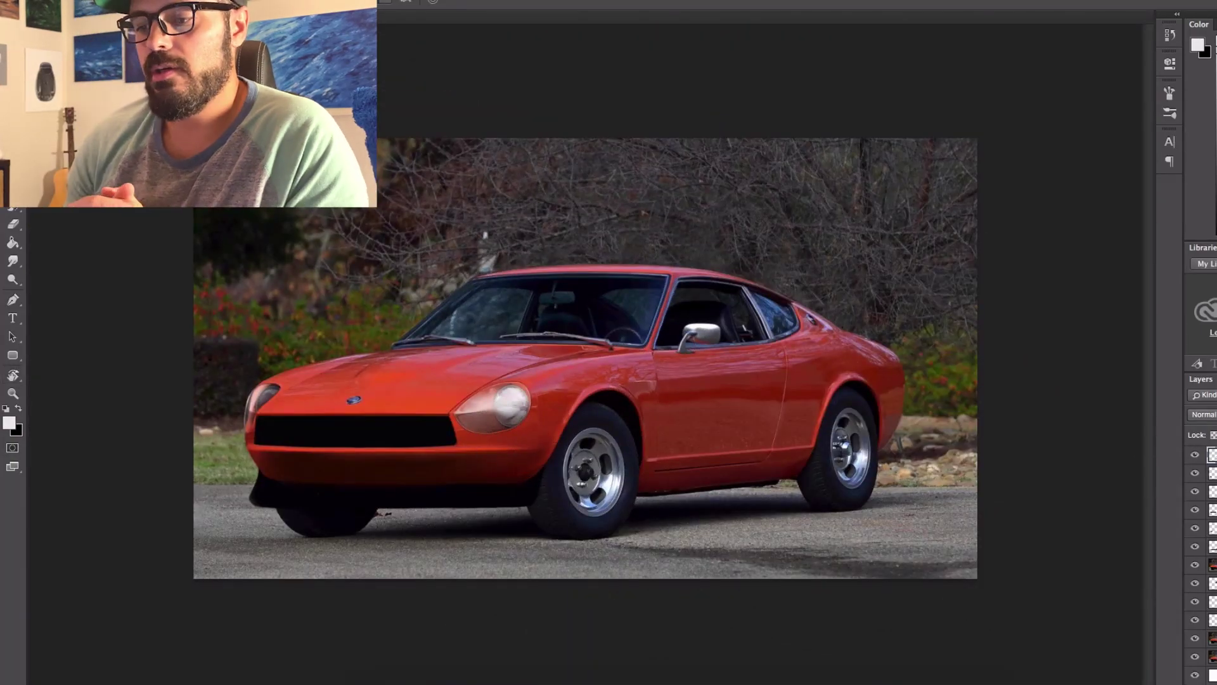
key(e)
scroll(269, 425, up, 2)
scroll(254, 371, up, 4)
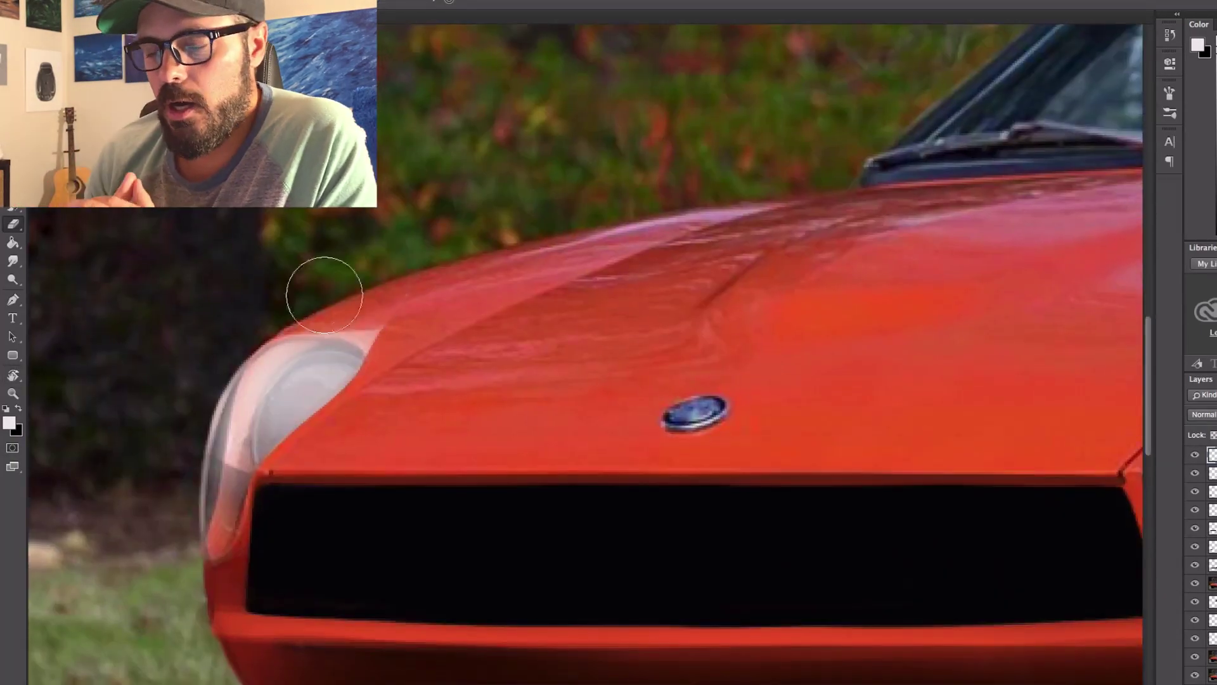
key(ctrl+0)
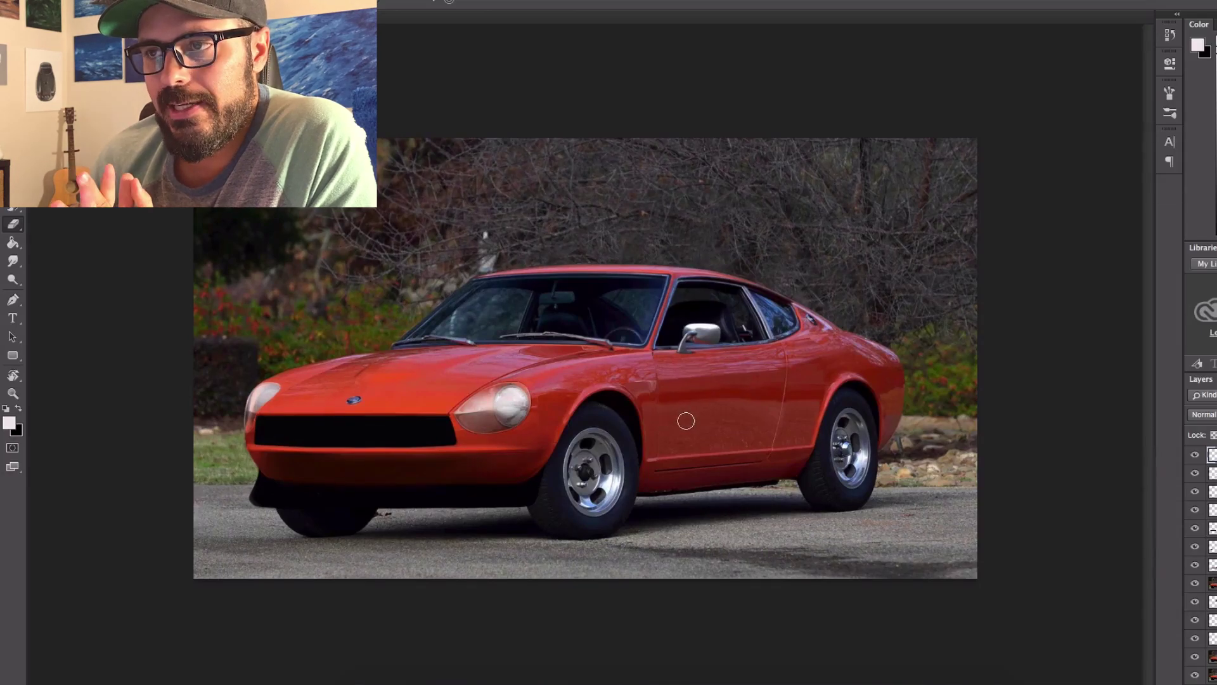
Step: Set a new layer to Overlay and paint over the headlight covers to strengthen their contrast
key(shift+alt+o)
right_click(536, 285)
key(Escape)
key(x)
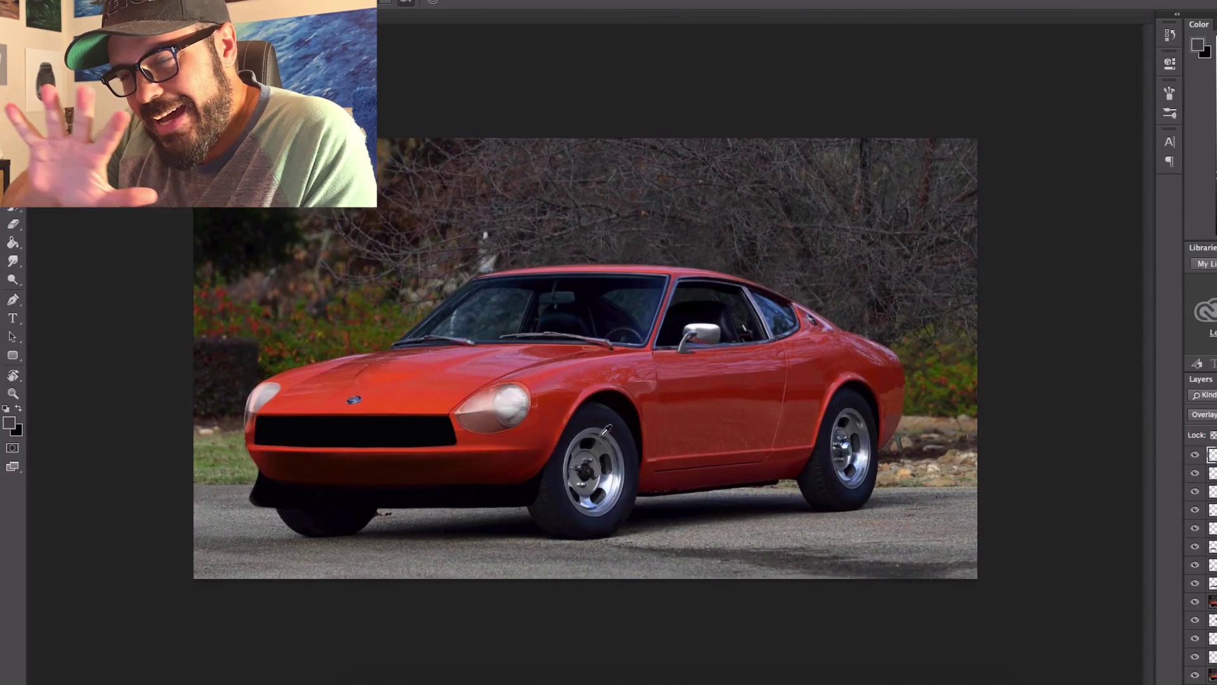
key(e)
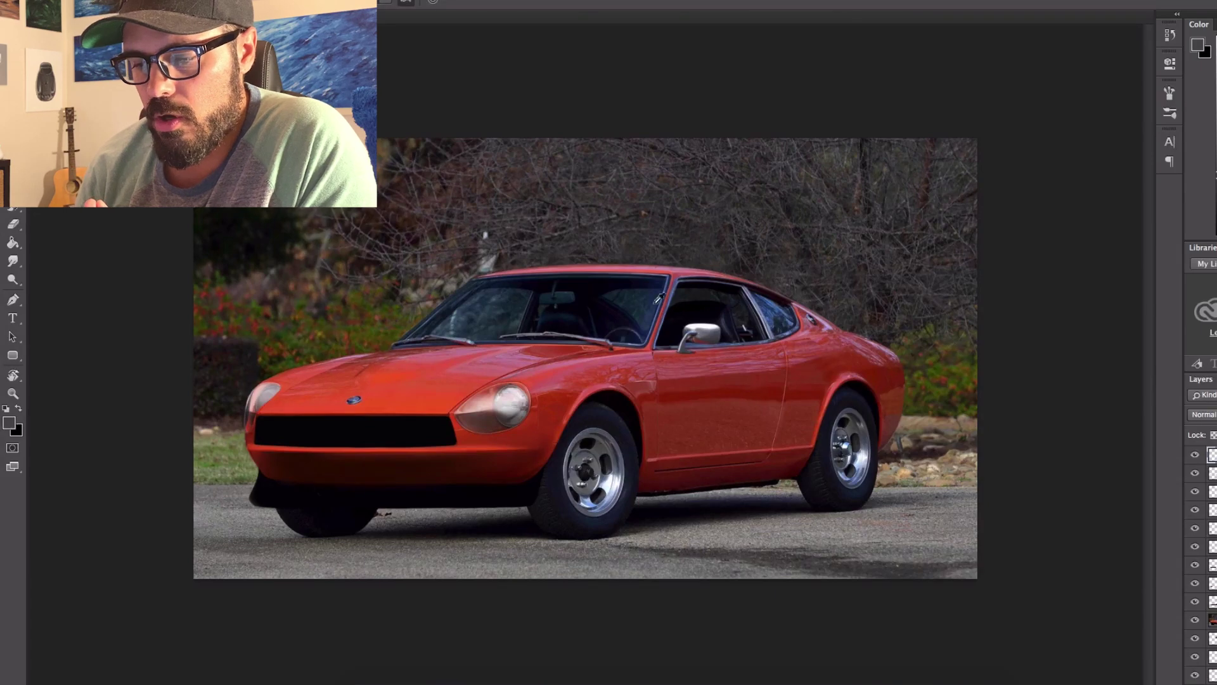
Step: On a new layer, paint a soft bluish-grey highlight across the face of the front spoiler
key(ctrl+=)
right_click(761, 287)
right_click(667, 287)
key(Escape)
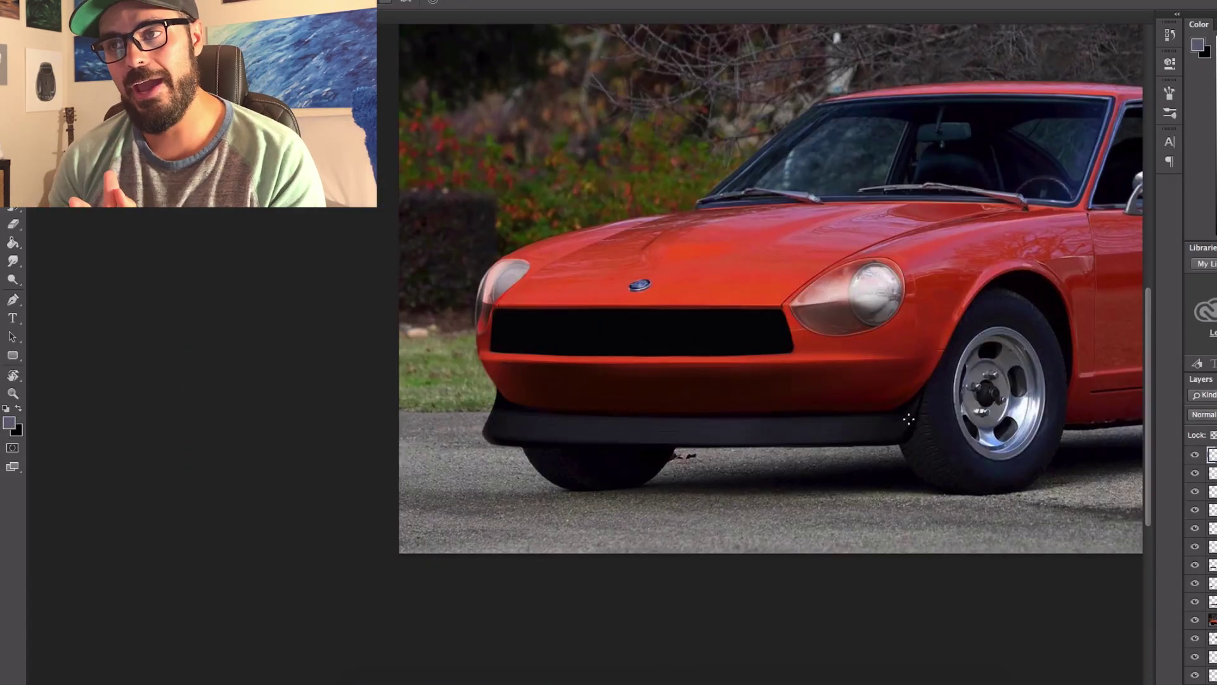
drag(669, 430, 805, 429)
drag(618, 430, 831, 430)
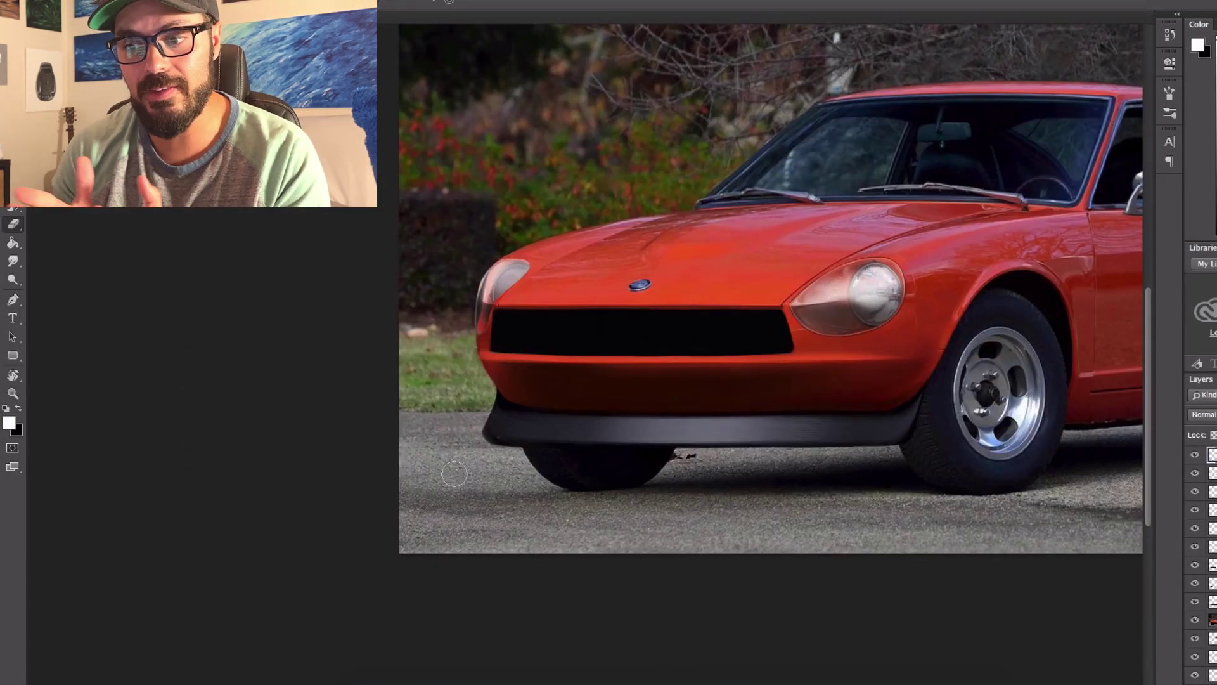
Step: Paint a white rim highlight along the spoiler's far flared end and erase it down to a thin edge
right_click(660, 285)
right_click(545, 286)
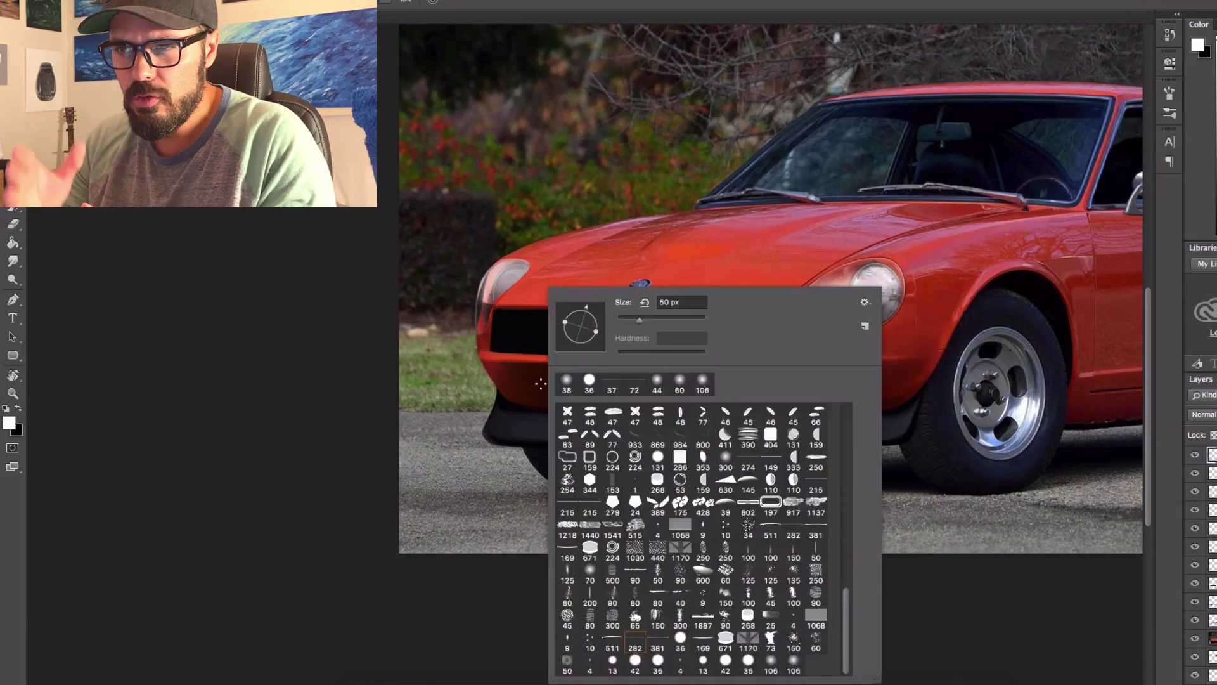
key(Escape)
drag(498, 377, 479, 451)
scroll(470, 416, up, 3)
scroll(663, 330, down, 3)
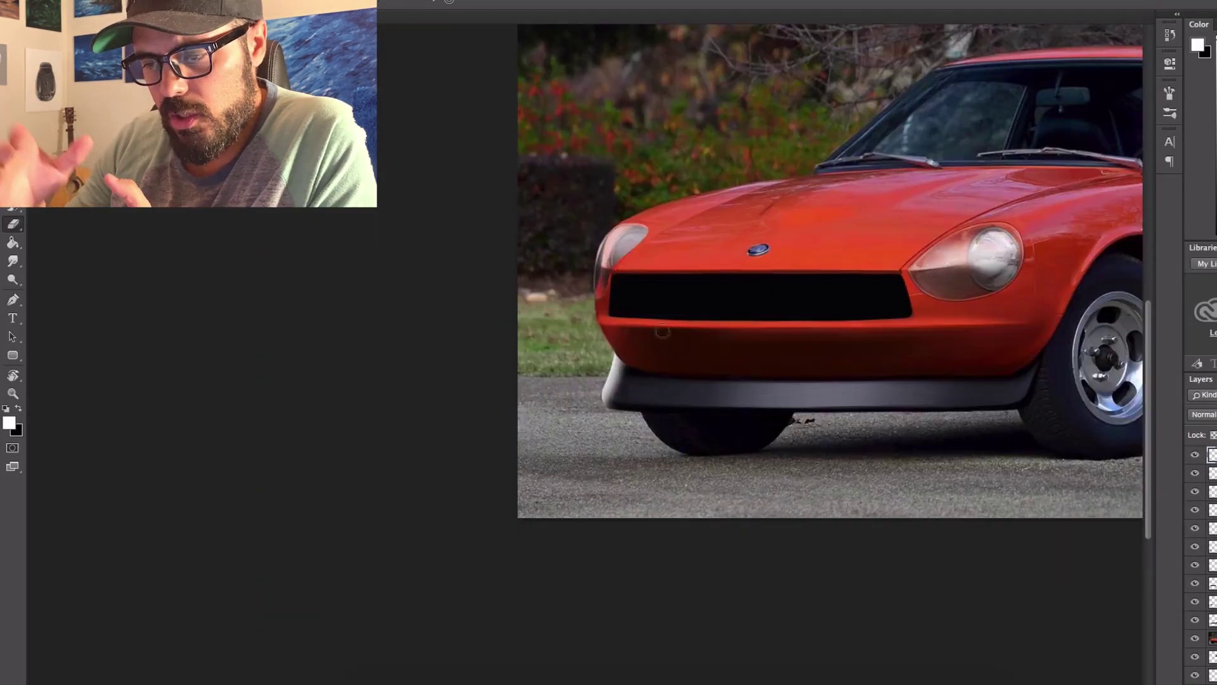
scroll(677, 406, up, 3)
scroll(699, 422, down, 3)
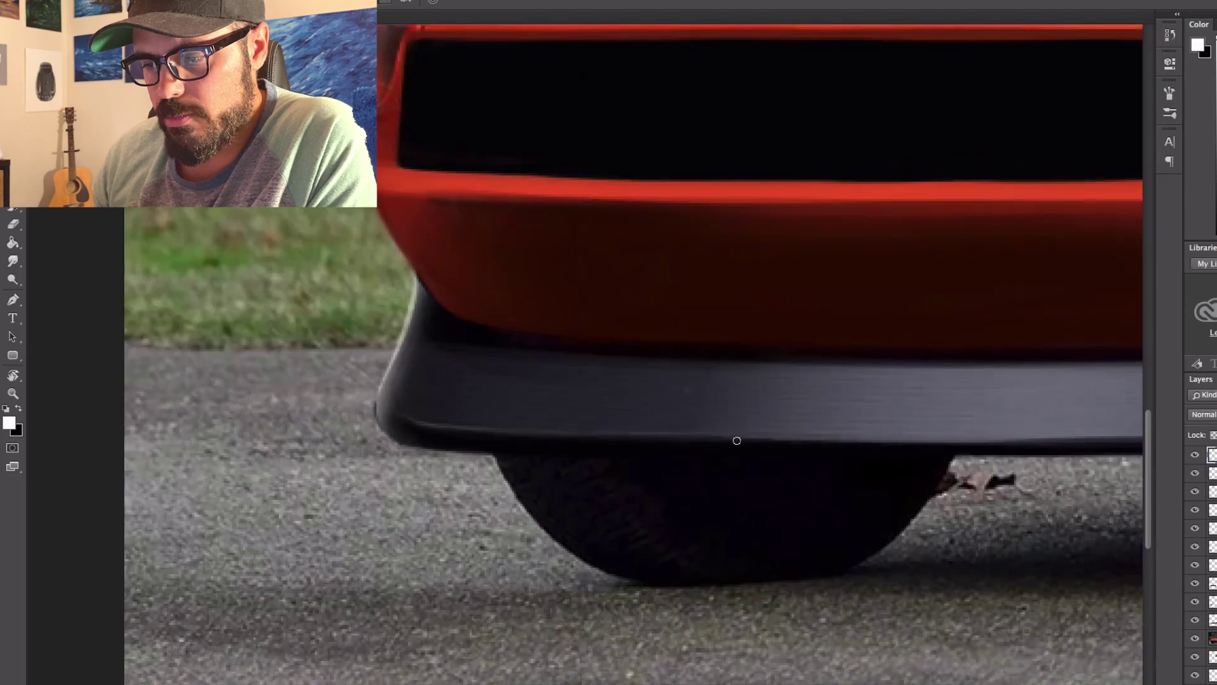
Step: Sample the spoiler's greys and refine the thin light highlight along its lower edge toward the near wheel
scroll(602, 443, up, 1)
scroll(578, 480, up, 3)
alt+click(786, 468)
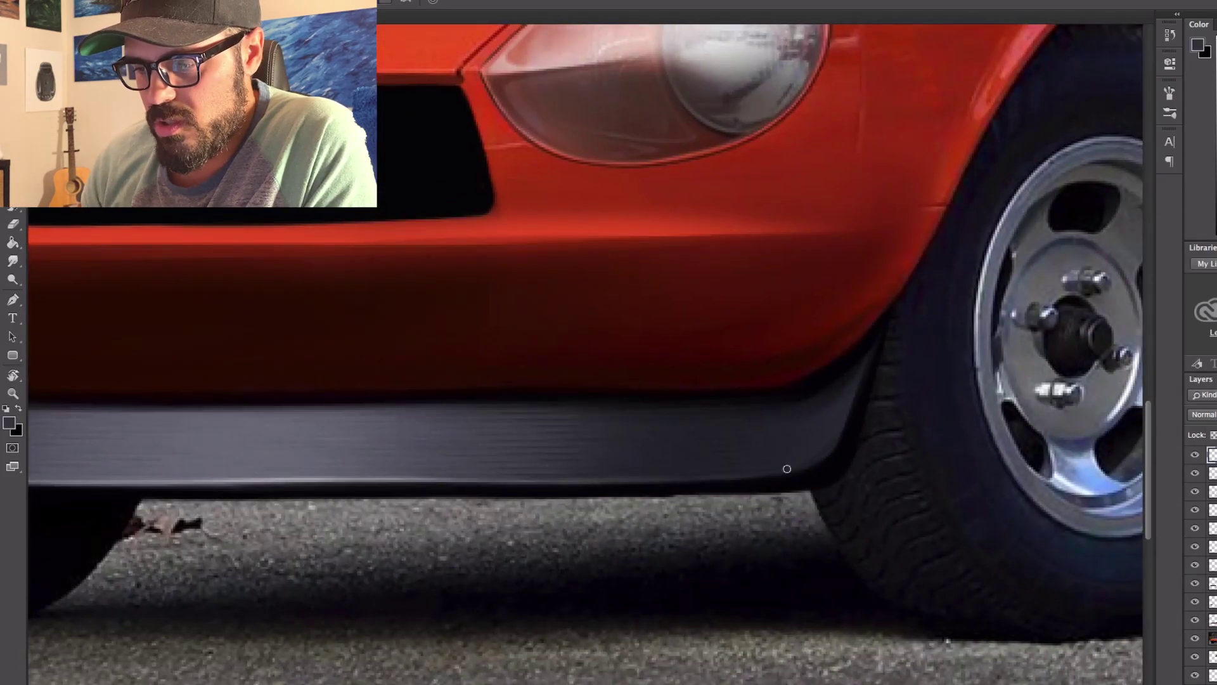
key(super+0)
alt+click(517, 491)
scroll(359, 442, up, 2)
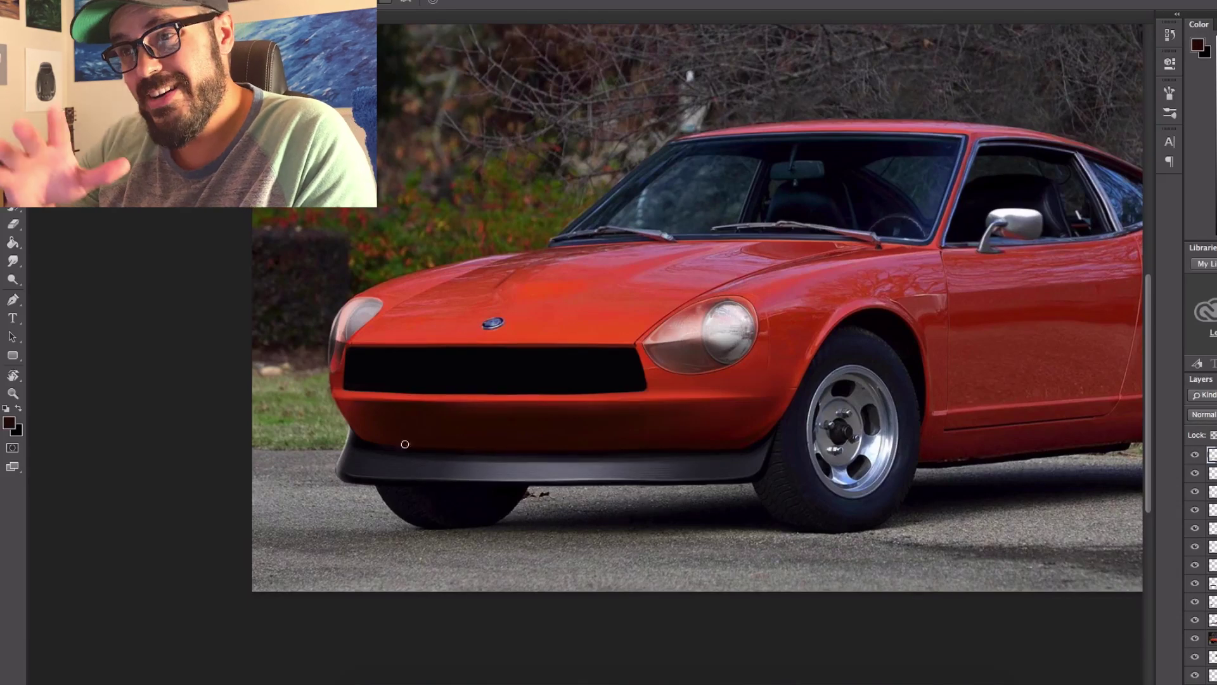
Step: Sample a pink reflection colour and paint a thin highlight along the body lip beneath the grille opening
key(super+0)
alt+click(570, 331)
scroll(571, 331, up, 3)
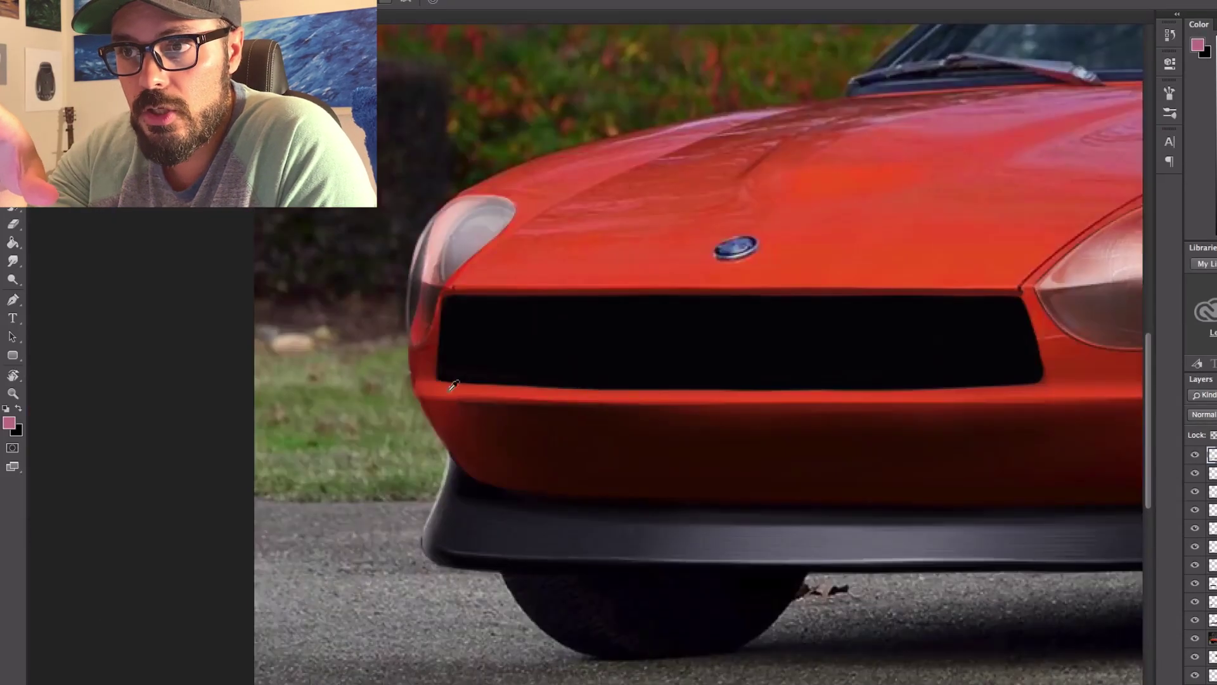
scroll(1038, 401, right, 3)
key(super+0)
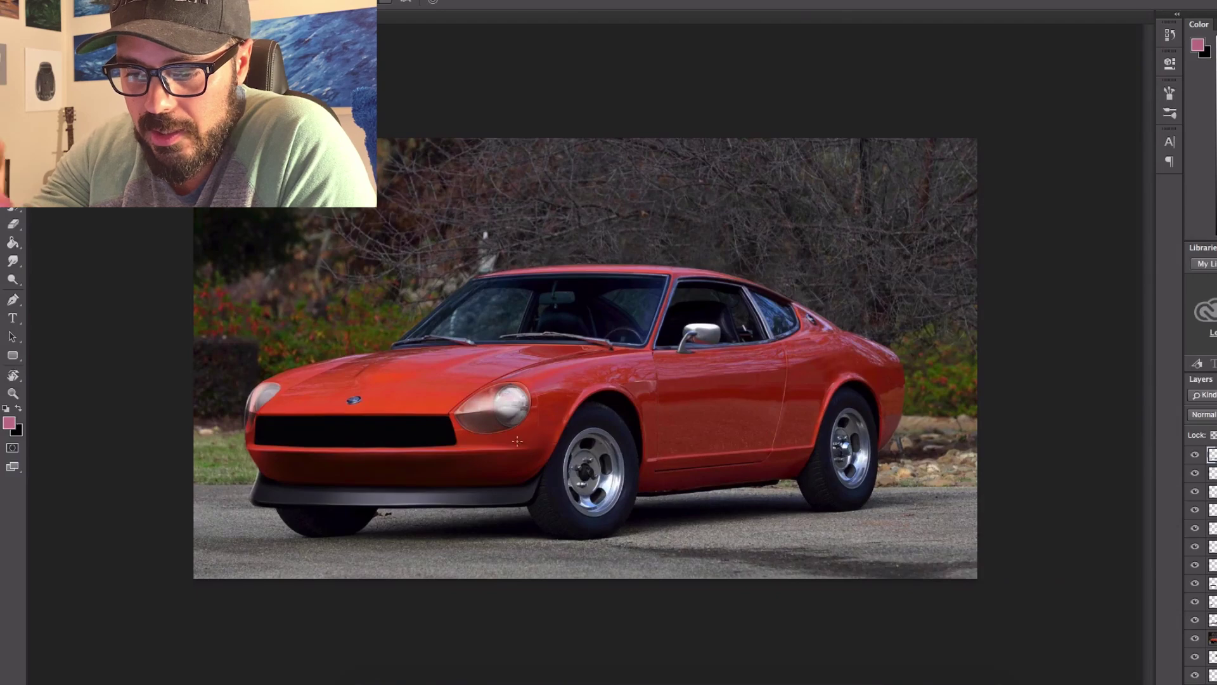
Step: Paint a black side skirt below the door between the wheels and erase its lower edge into a curved outline
alt+click(702, 484)
scroll(702, 484, up, 2)
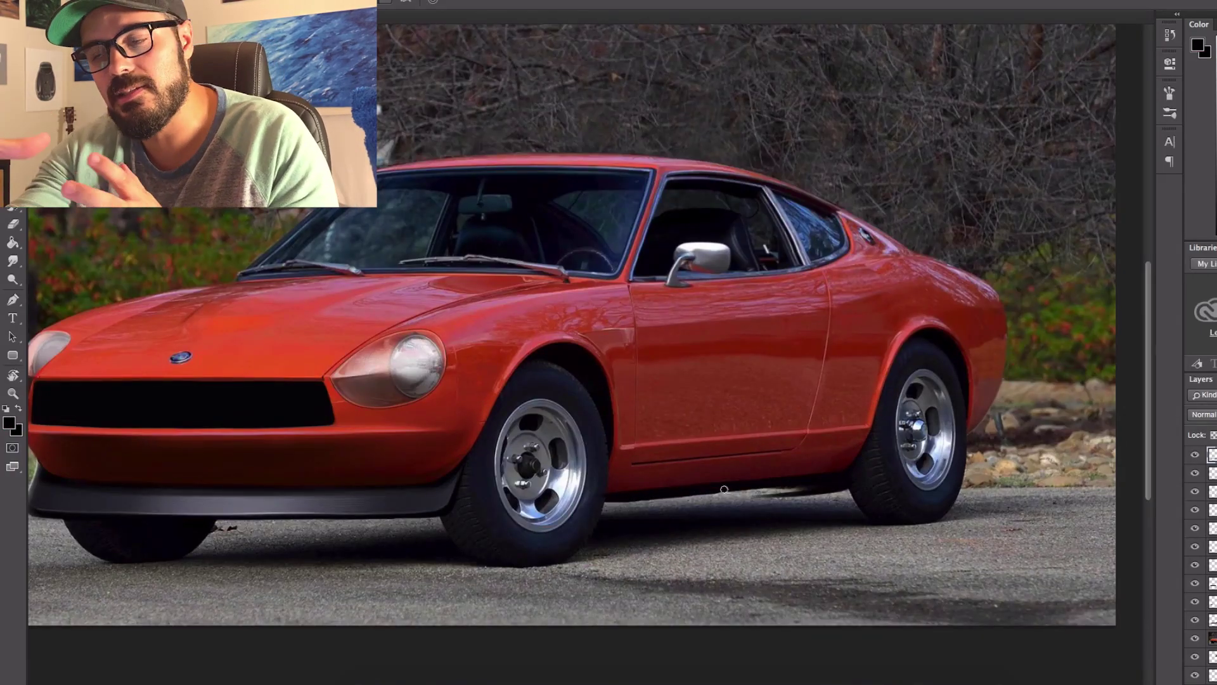
key(bracketleft)
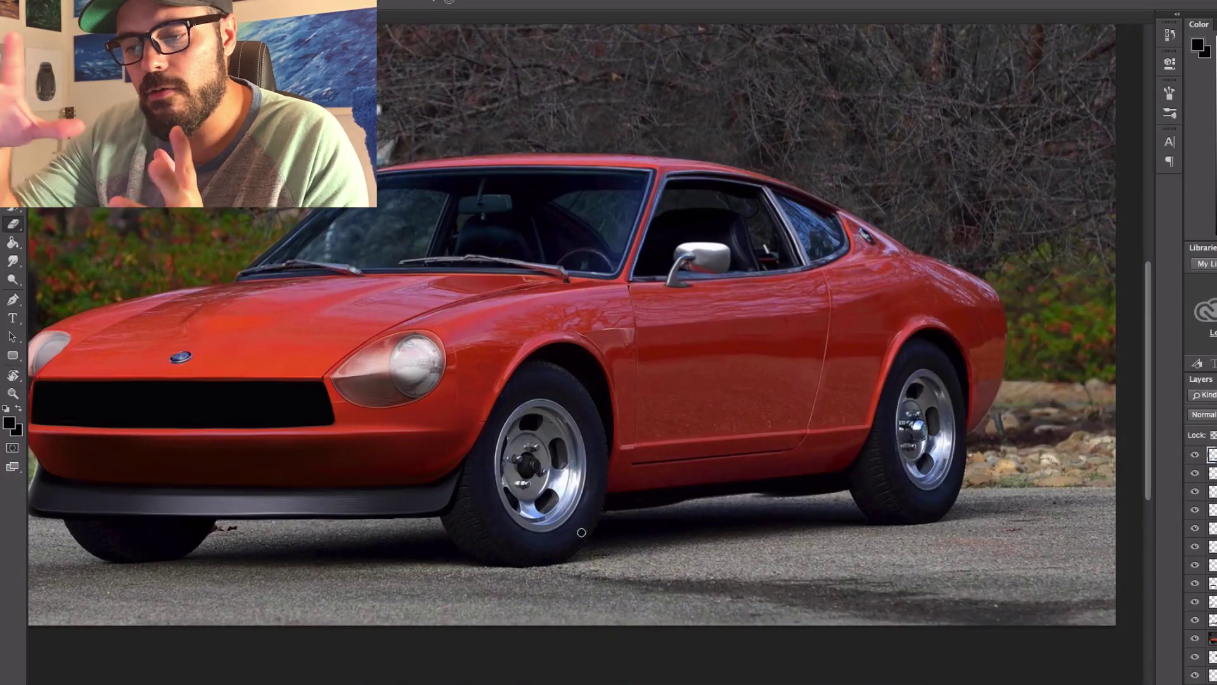
key(e)
mouse_move(732, 474)
mouse_down()
mouse_move(657, 494)
mouse_move(777, 486)
mouse_move(689, 461)
mouse_up()
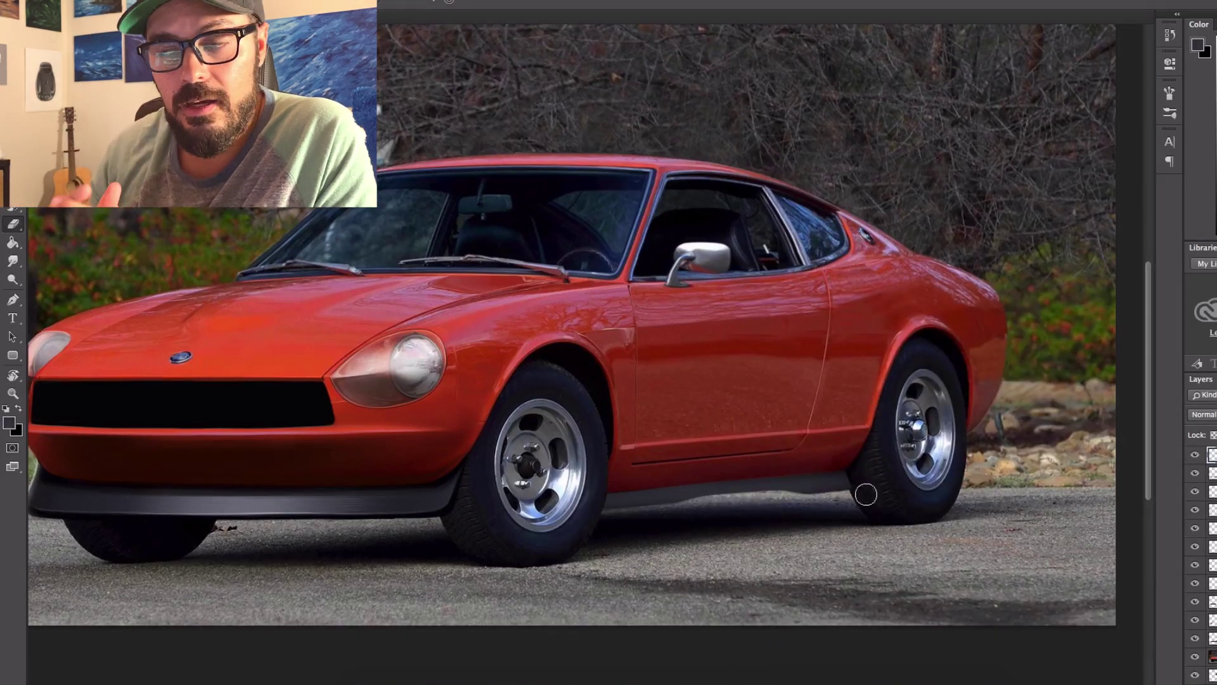
Step: Shade the side skirt dark grey with a soft highlight on its face and a darker lower edge
scroll(715, 497, up, 2)
scroll(694, 492, down, 2)
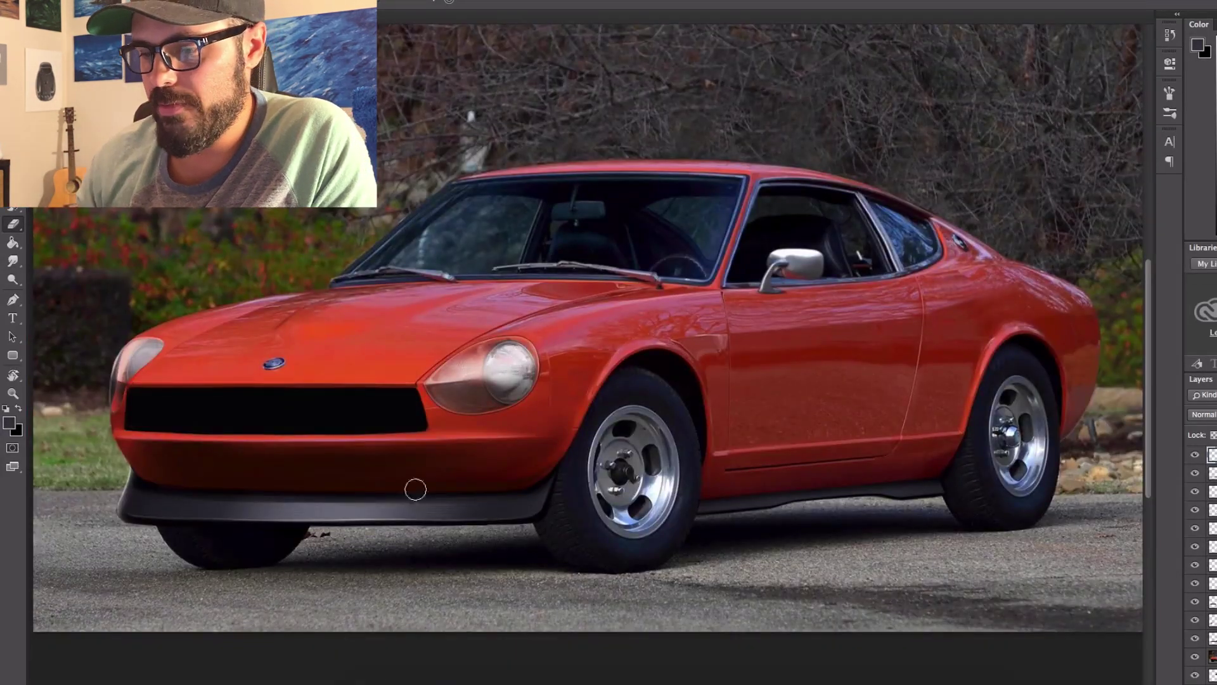
scroll(888, 485, up, 3)
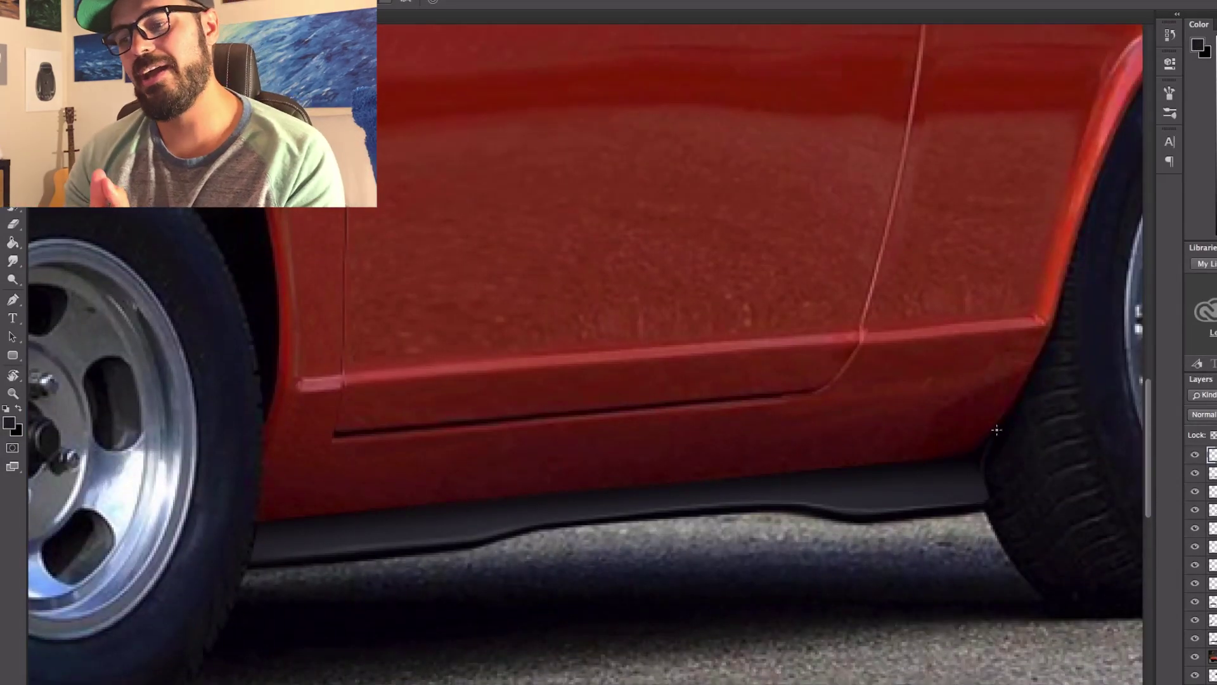
scroll(997, 429, down, 2)
scroll(1019, 448, up, 2)
scroll(970, 413, down, 2)
scroll(1021, 456, up, 2)
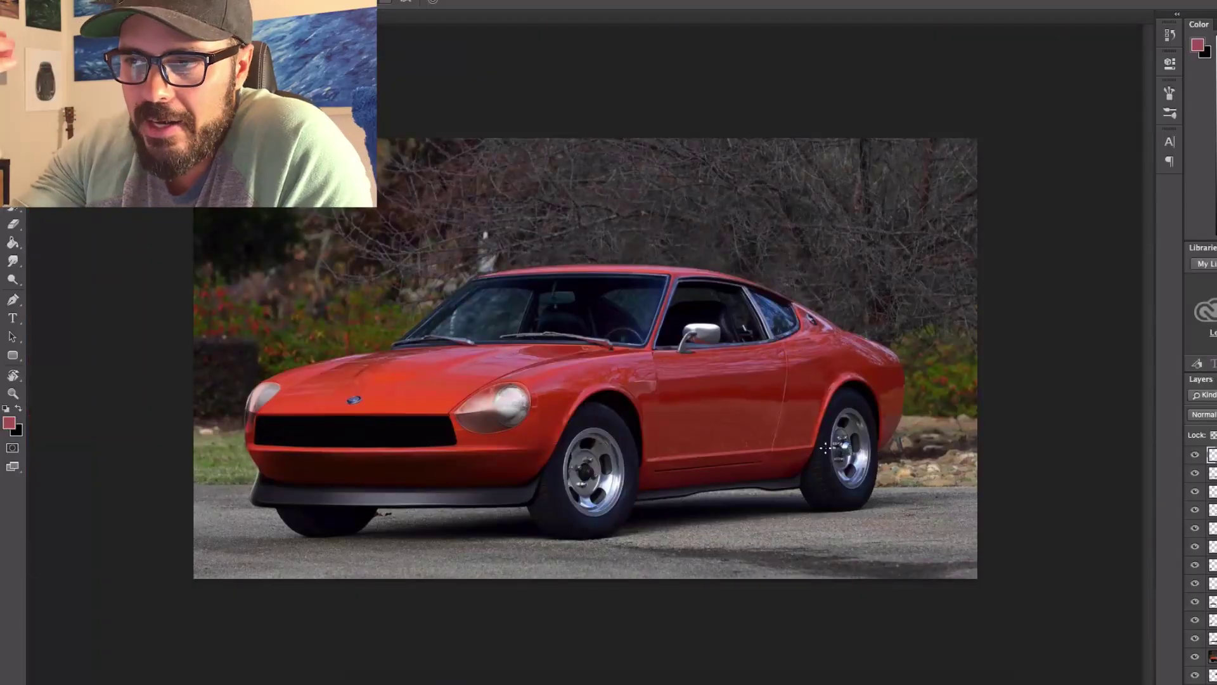
Step: Draw a slim recessed door handle near the door's rear edge and enlarge the front and rear wheel rims using elliptical selections
scroll(809, 446, up, 5)
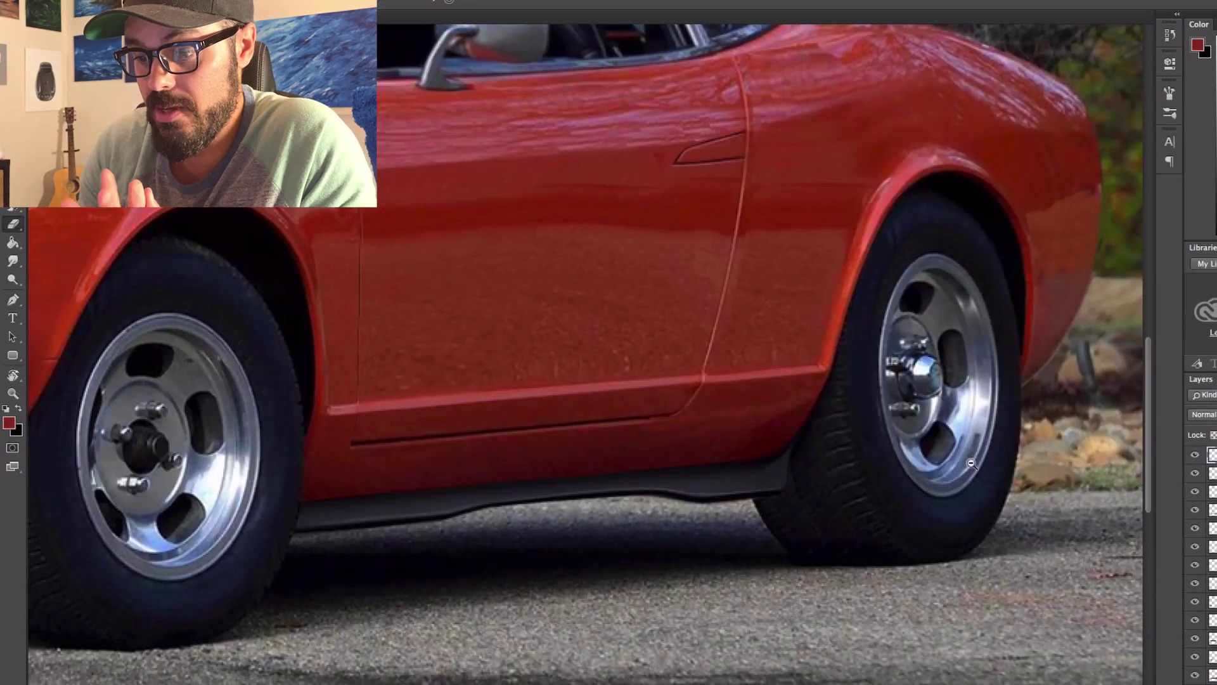
drag(971, 464, 501, 475)
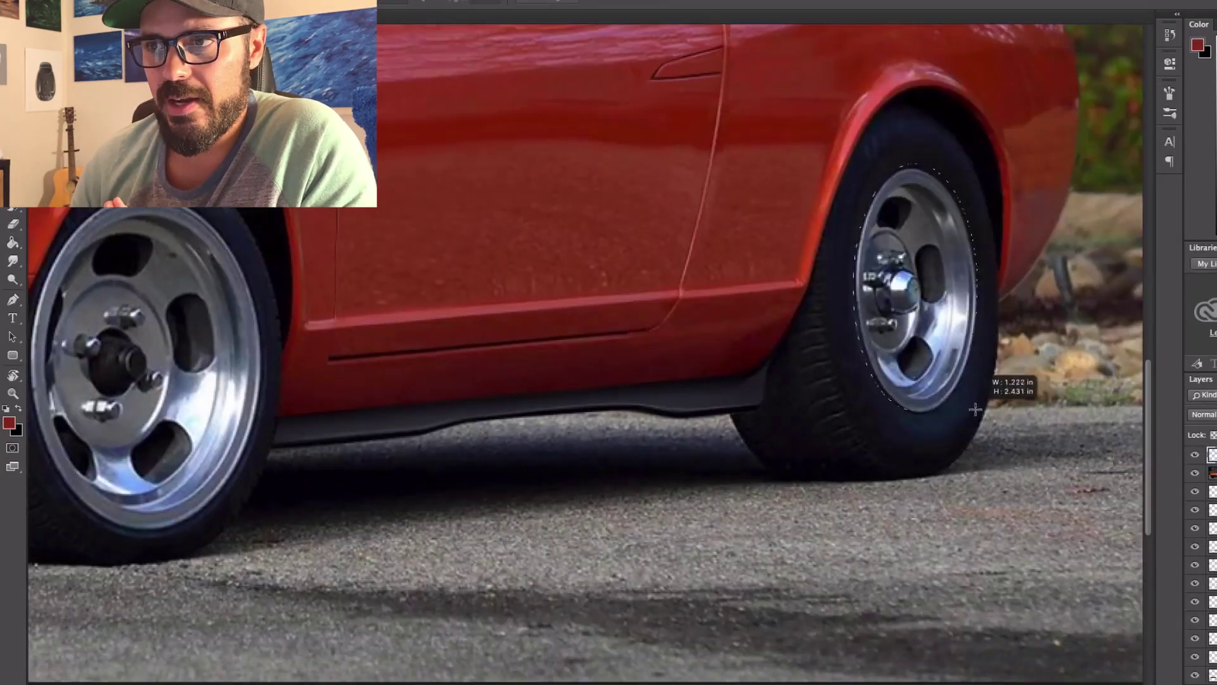
key(ctrl+t)
key(Return)
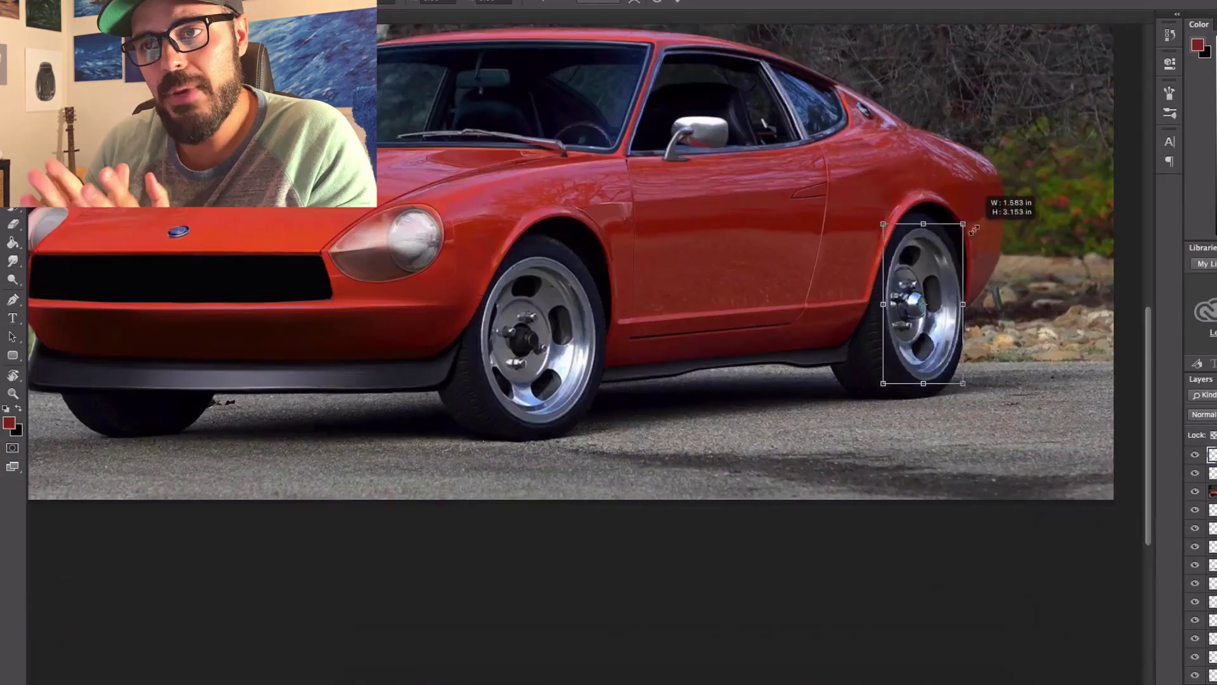
key(Return)
key(ctrl+minus)
Step: Select the enlarged rear rim with an ellipse and shift it slightly rearward inside its tyre
drag(664, 476, 754, 412)
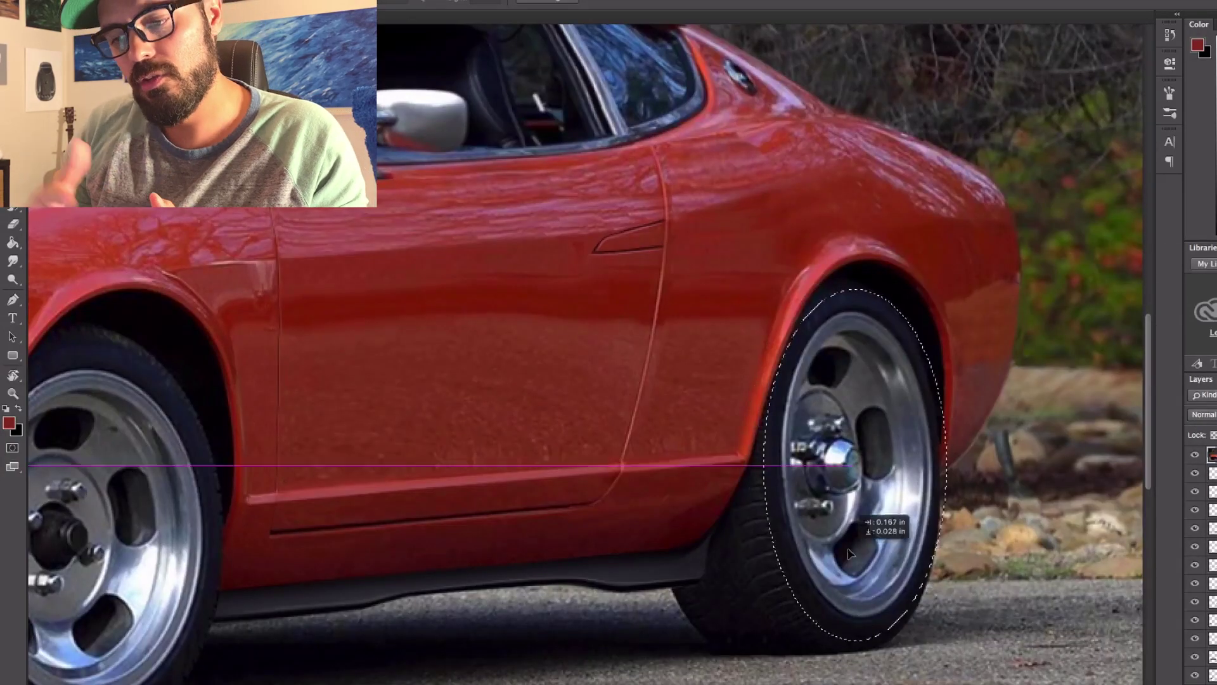
drag(849, 553, 852, 552)
right_click(937, 381)
click(1005, 486)
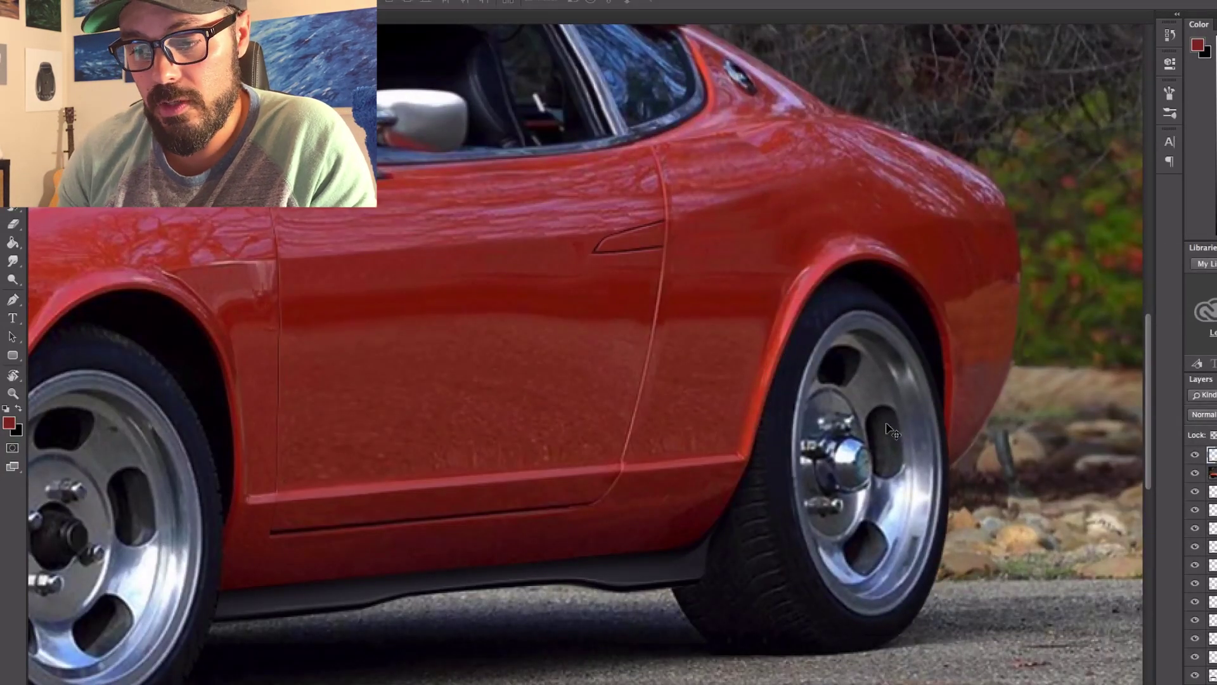
Step: Select the outer edge of the far front tyre and move it outward to widen the tyre beneath the spoiler
key(ctrl+0)
drag(589, 494, 607, 528)
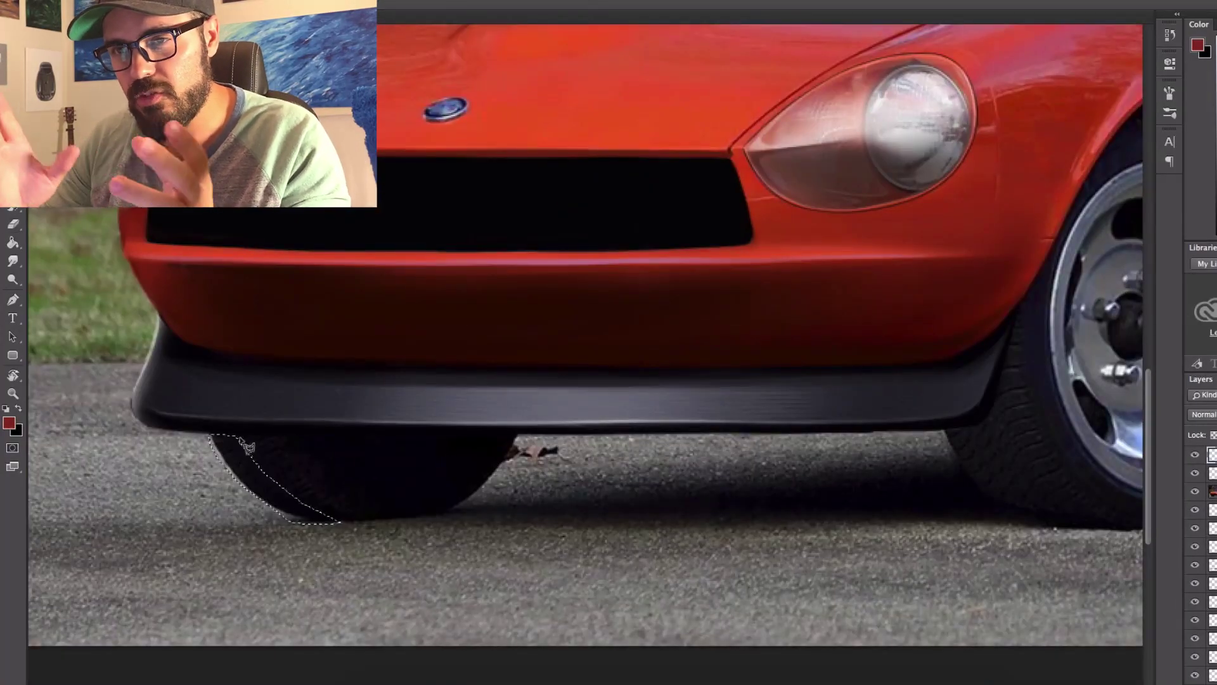
click(247, 447)
key(ctrl+0)
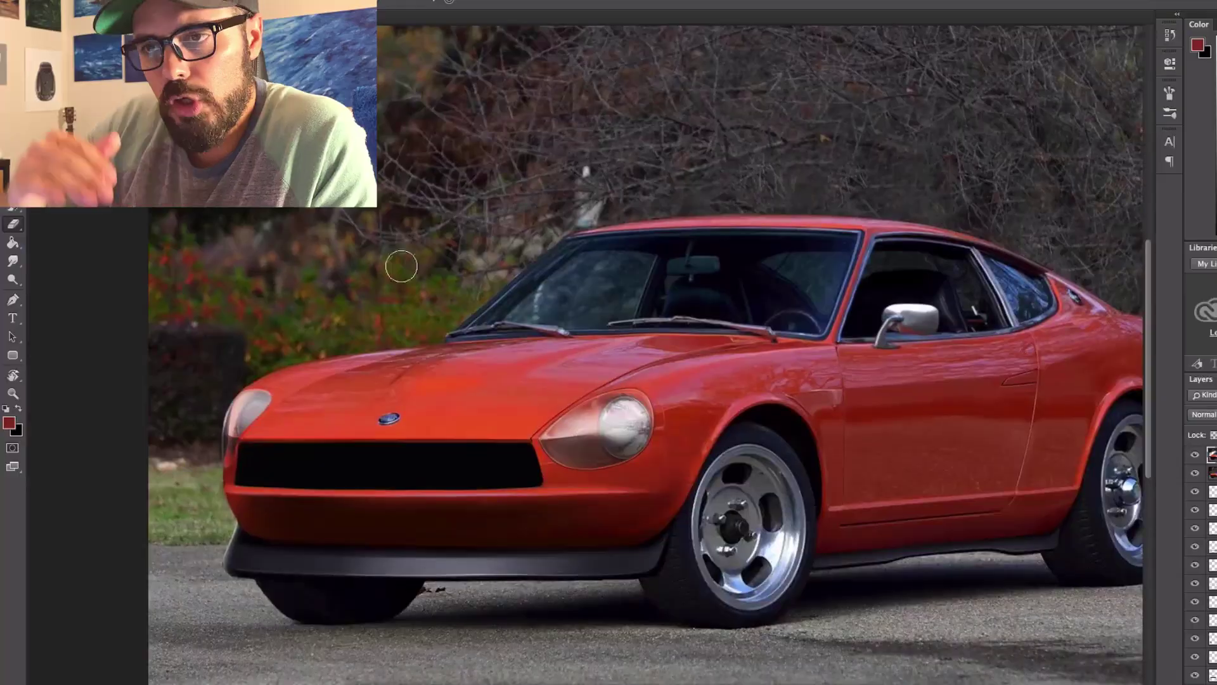
scroll(803, 362, right, 7)
drag(924, 344, 994, 432)
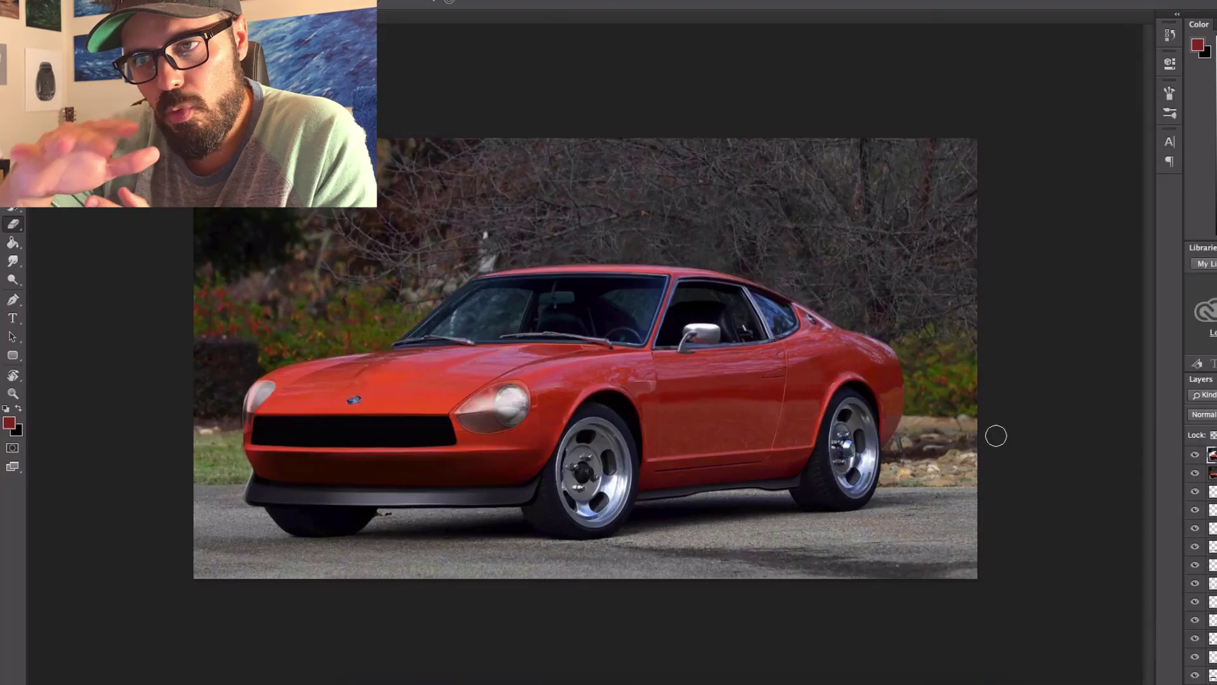
Step: On a new layer, brush soft red over the near front fender and erase the excess from the headlight
scroll(619, 342, right, 4)
right_click(688, 269)
key(Escape)
key(e)
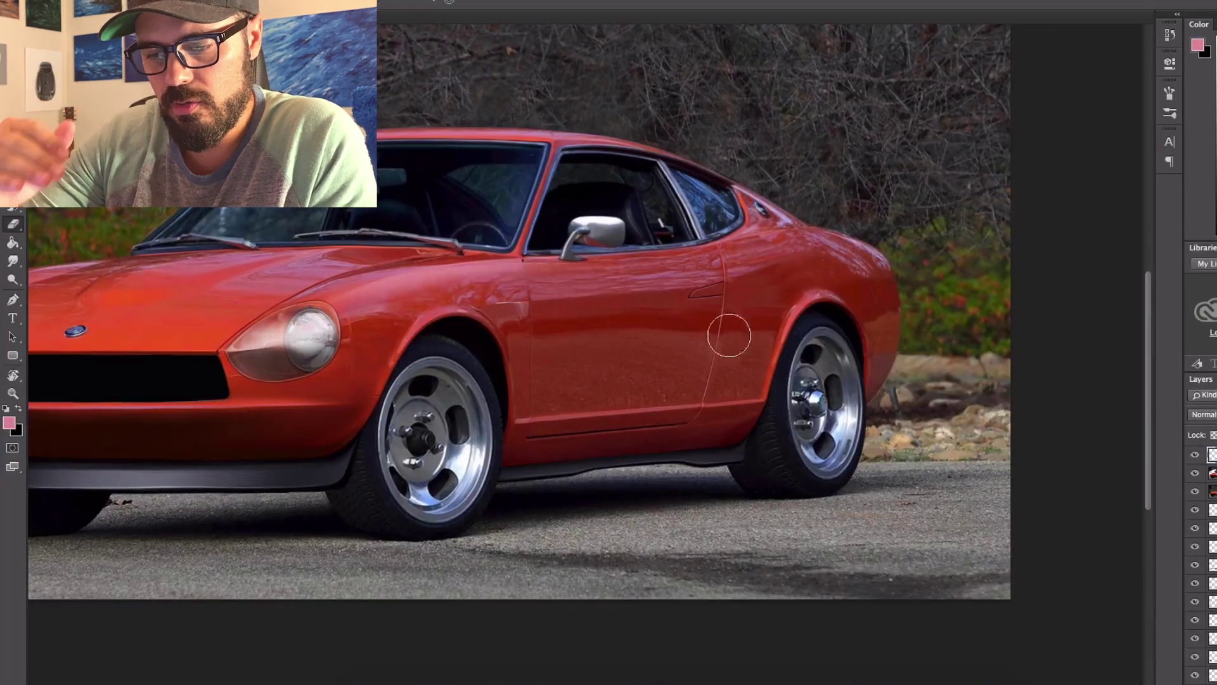
scroll(728, 334, left, 4)
scroll(728, 334, up, 1)
drag(501, 365, 538, 380)
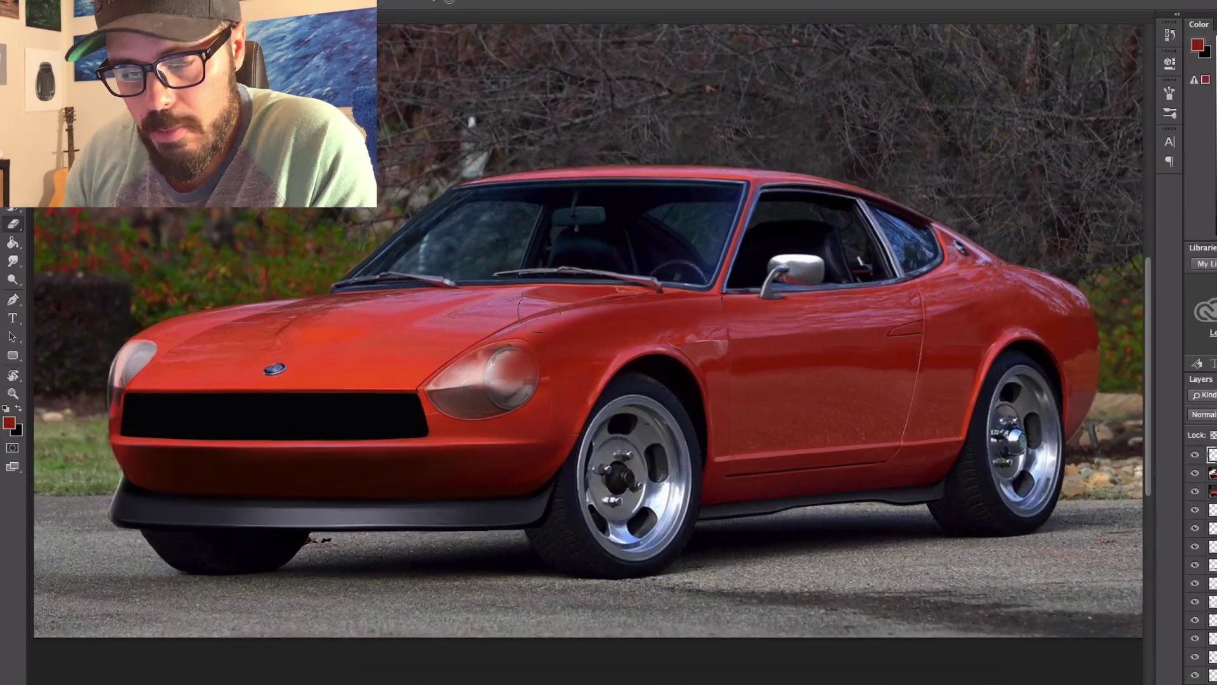
right_click(523, 361)
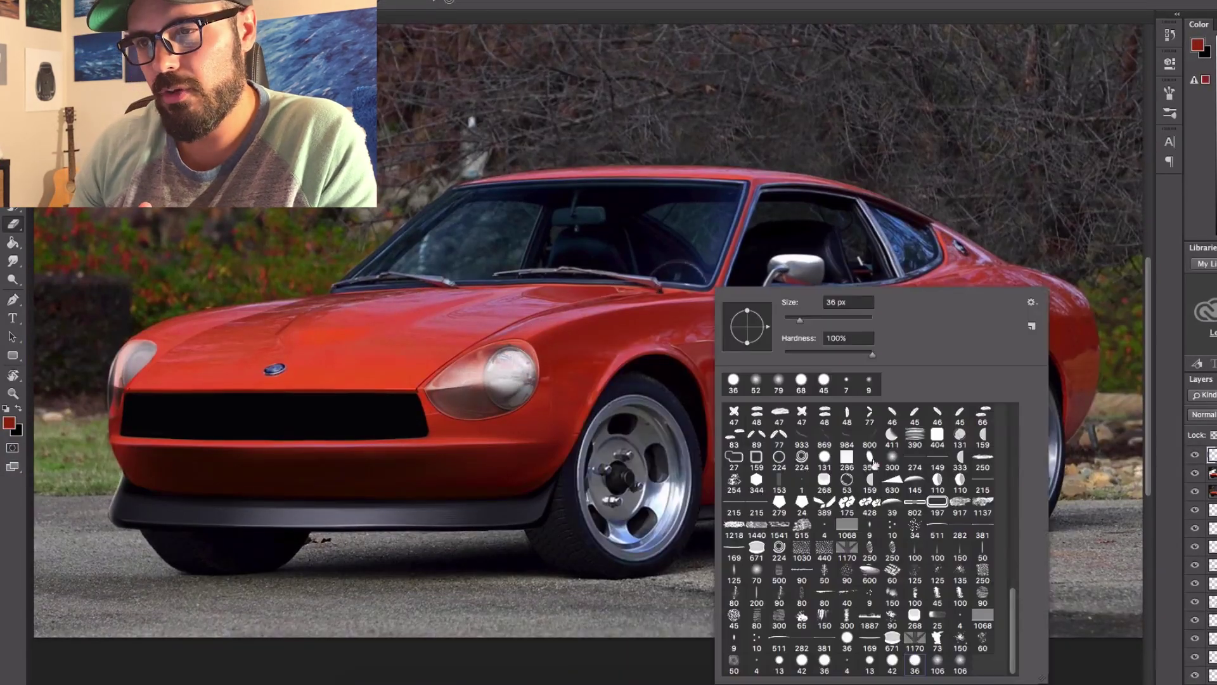
key(Escape)
Step: Sample a pink body reflection, brush a soft highlight over the rear haunch and erase the spill onto the background
click(586, 327)
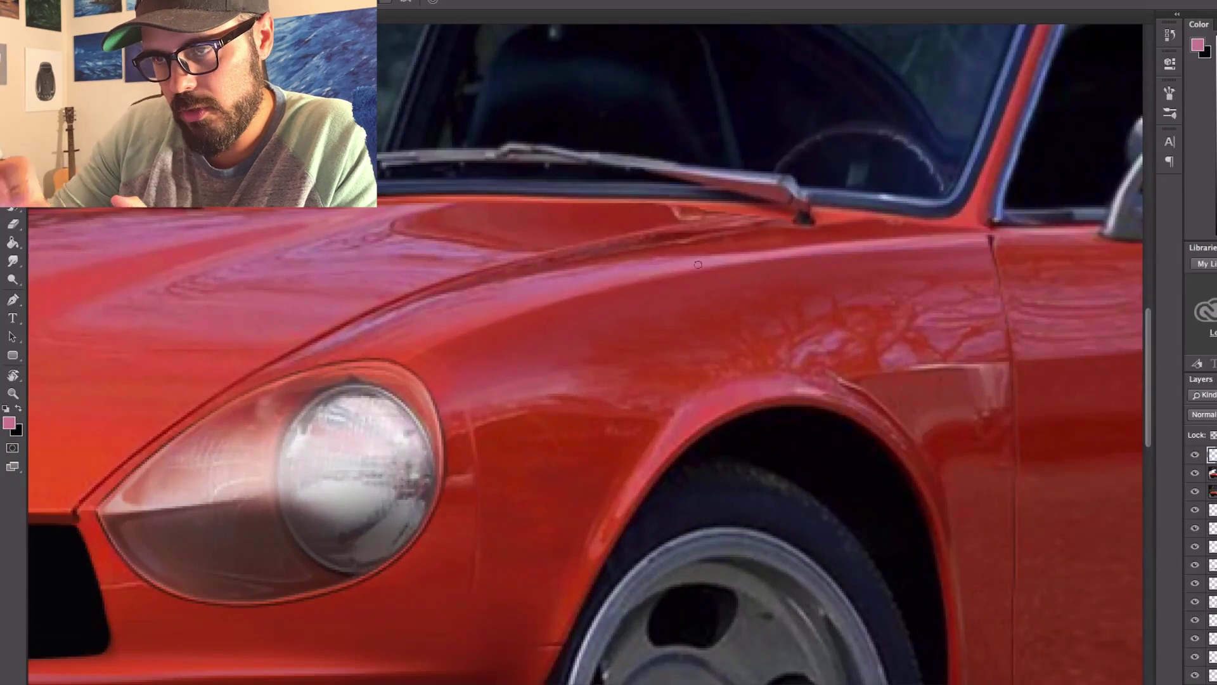
alt+click(586, 328)
click(836, 356)
right_click(1107, 669)
double_click(1105, 666)
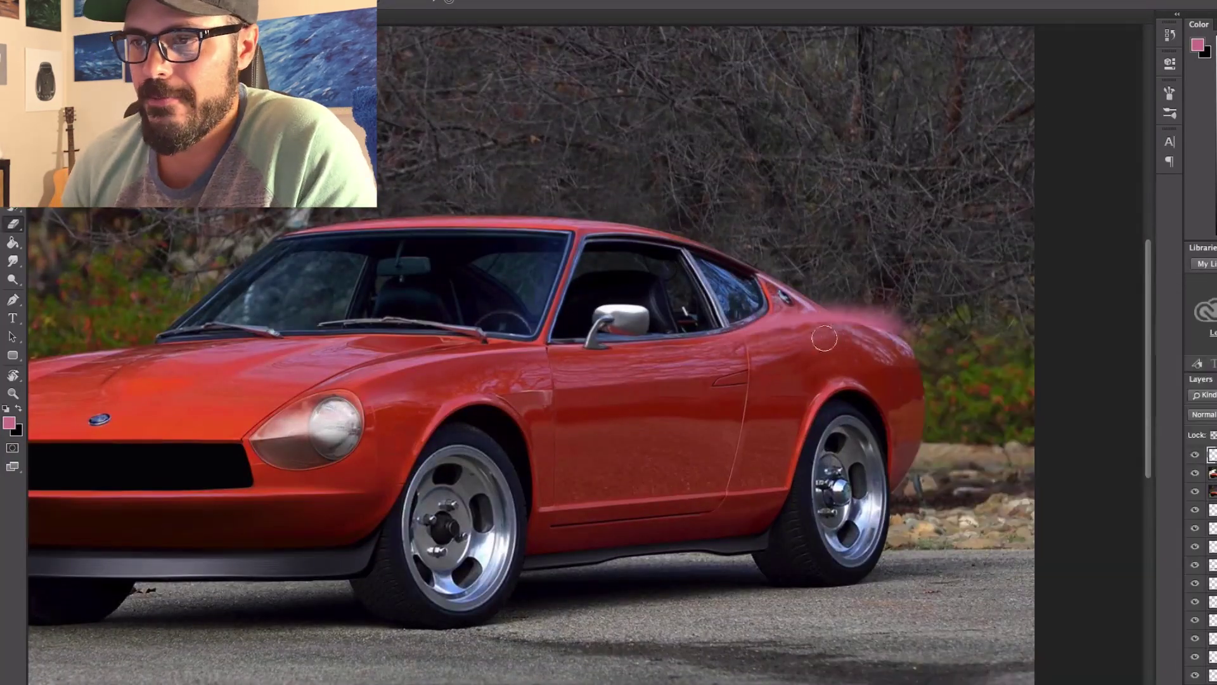
click(815, 300)
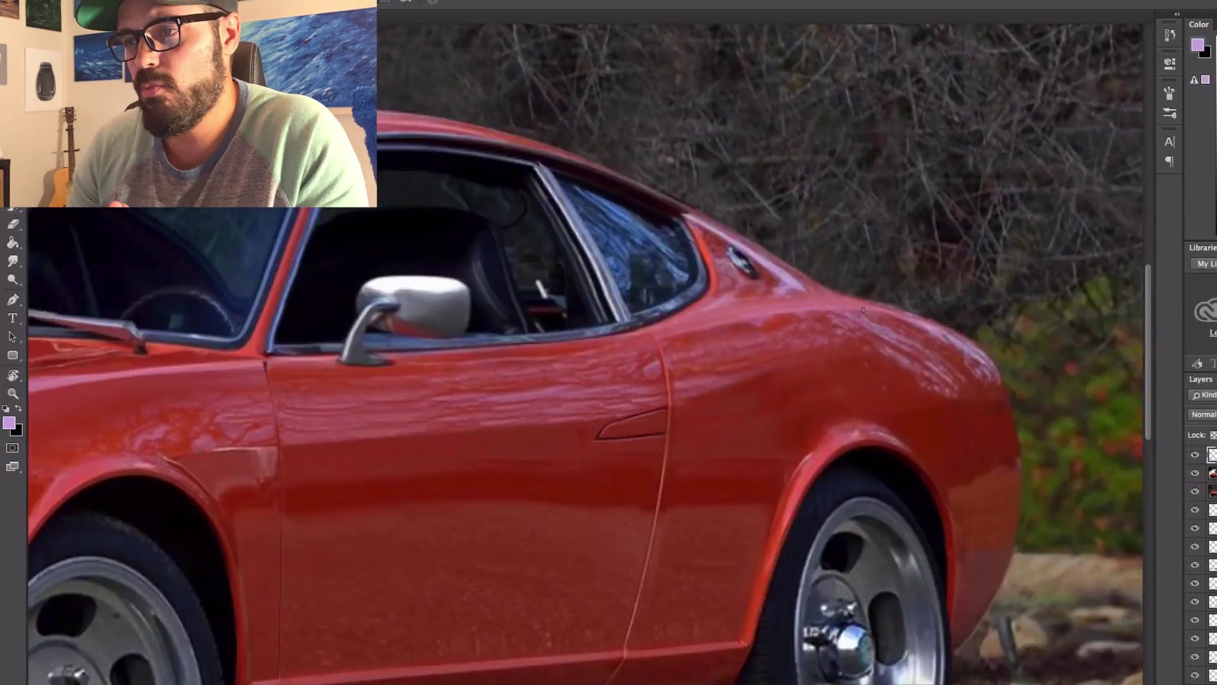
Step: Paint thin lilac highlights along the crests of the rear haunch and the near front fender
drag(814, 300, 633, 337)
drag(746, 315, 510, 336)
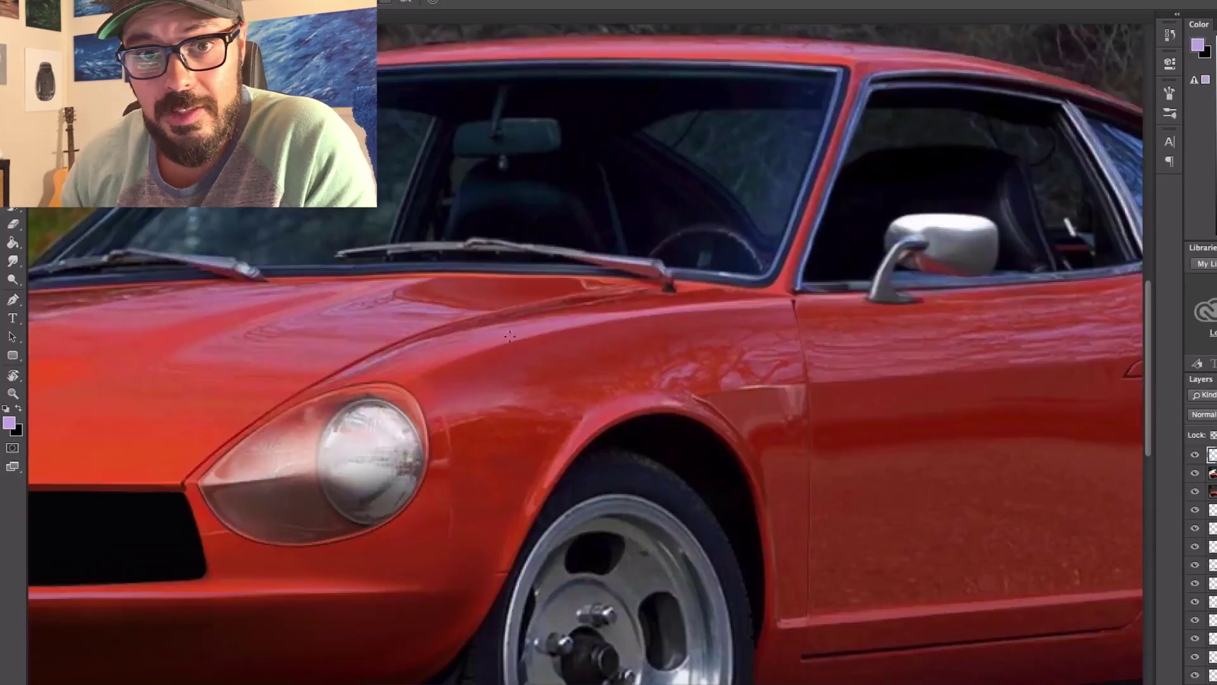
drag(683, 305, 608, 380)
scroll(831, 319, down, 3)
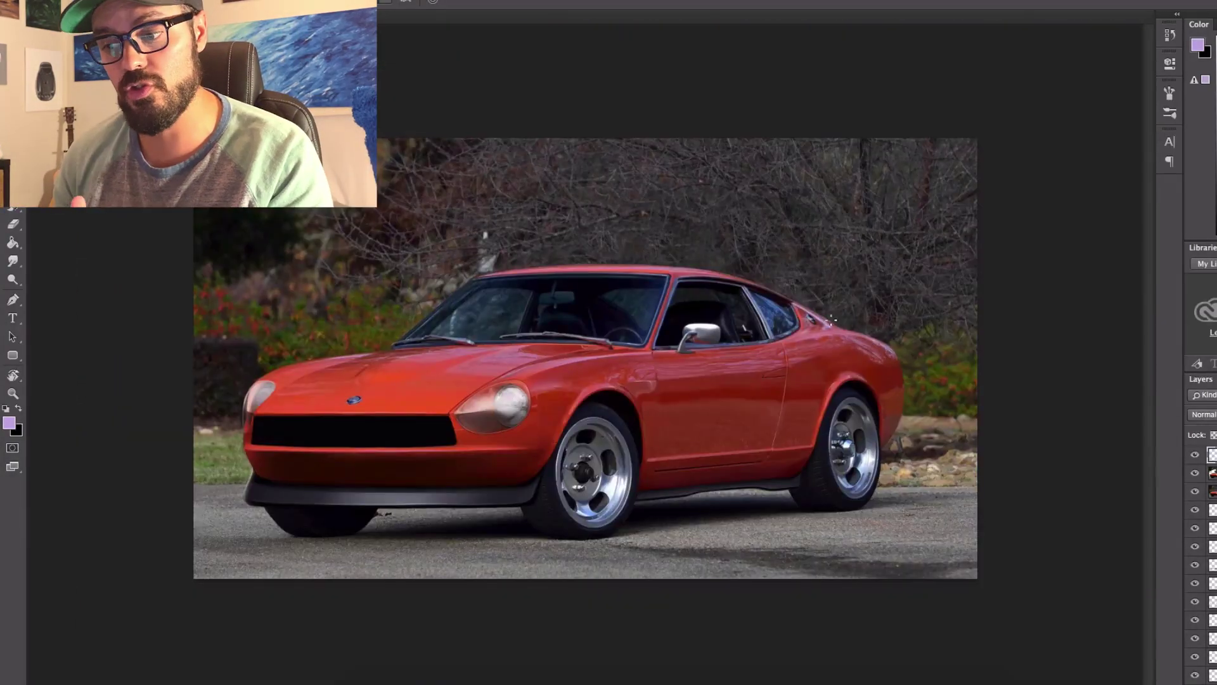
Step: Duplicate the door mirror, shrink it and place it at the base of the windshield on the far side
scroll(406, 330, up, 2)
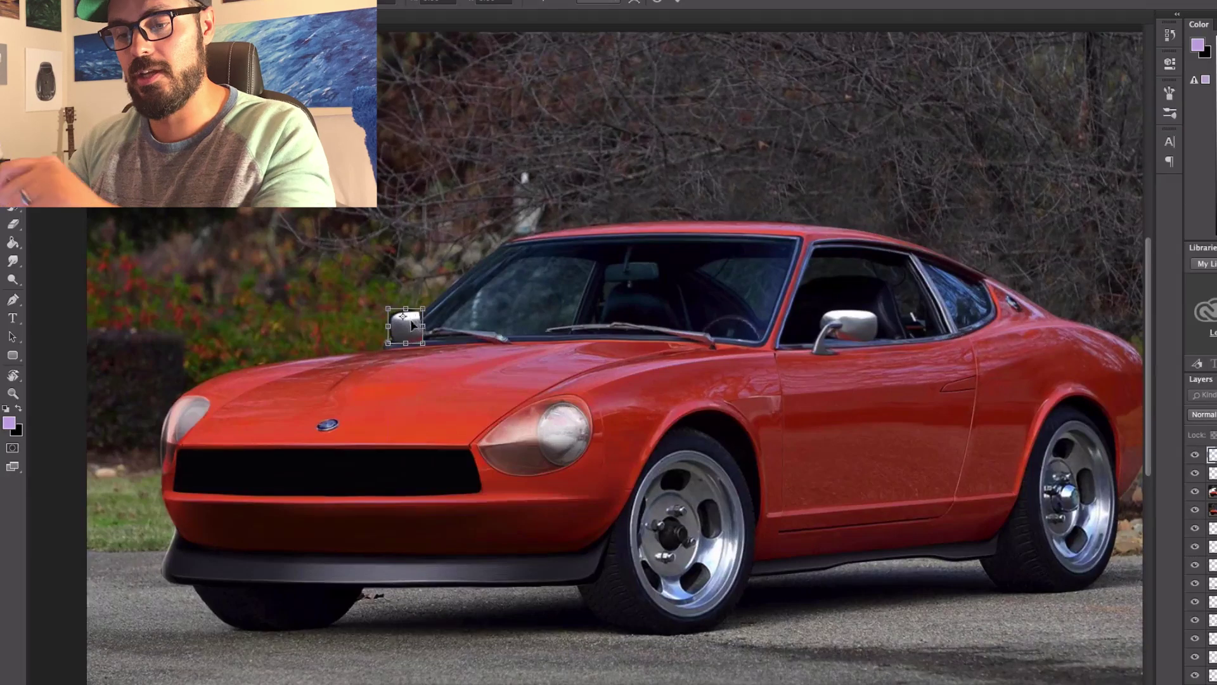
right_click(413, 331)
Step: Fill the grille opening with duplicated dark grey horizontal slats and warp them to follow the curve of the nose
scroll(413, 331, up, 2)
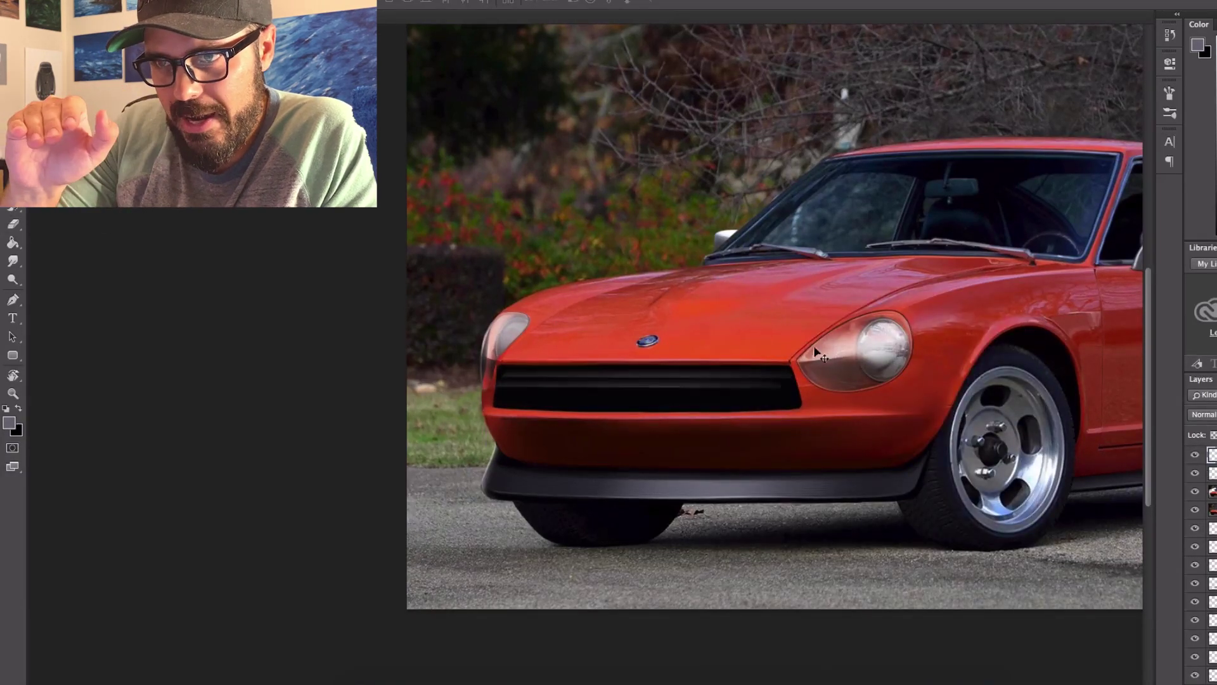
drag(846, 379, 828, 421)
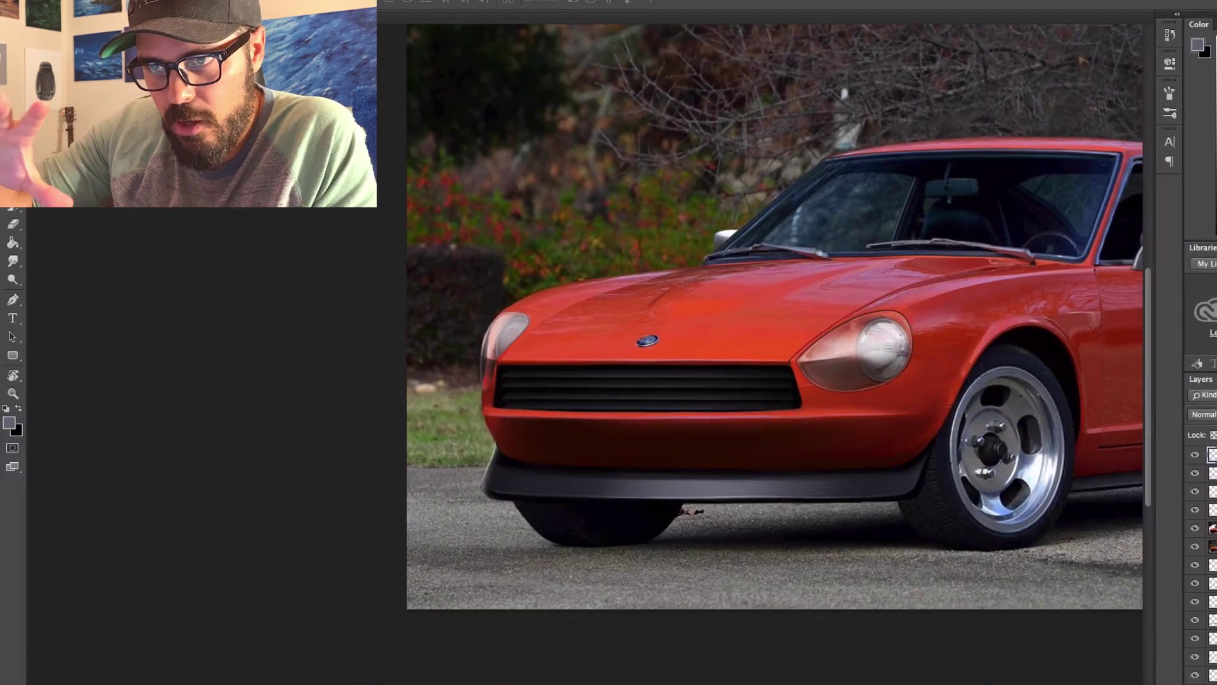
scroll(774, 317, up, 2)
scroll(773, 317, right, 4)
key(ctrl+t)
right_click(510, 454)
click(539, 552)
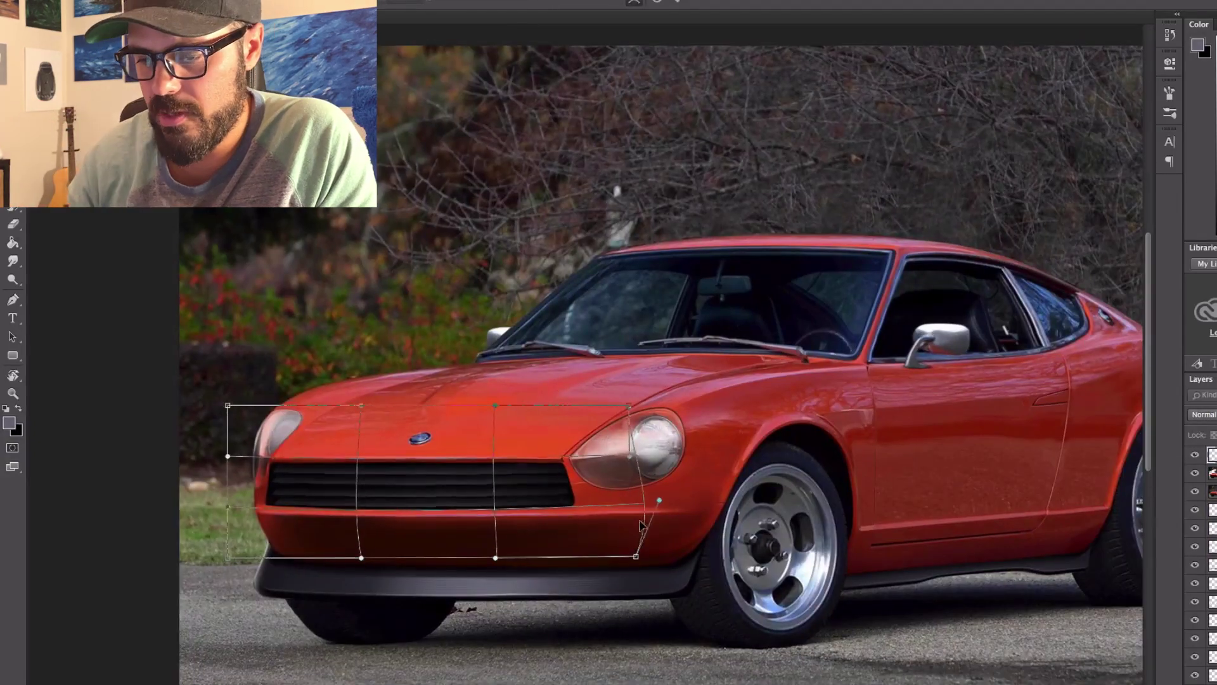
key(Return)
scroll(227, 426, down, 3)
Step: Strengthen the fine pink highlight along the red lip directly below the slatted grille
scroll(227, 426, up, 5)
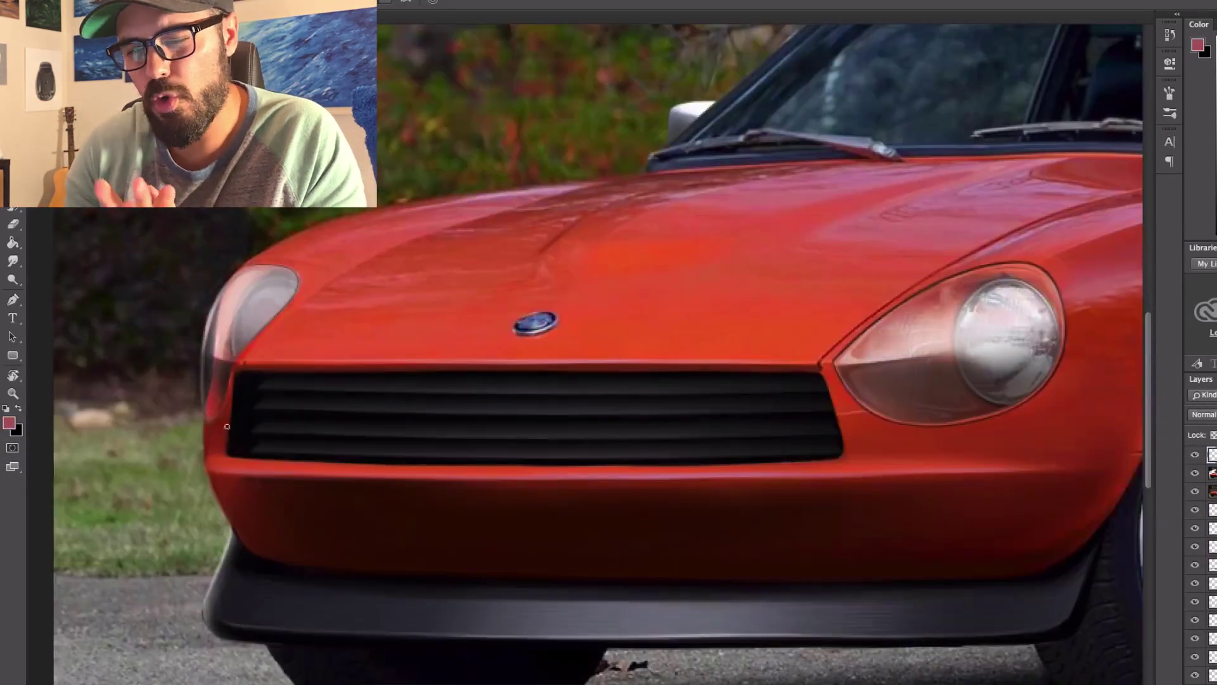
drag(714, 430, 343, 632)
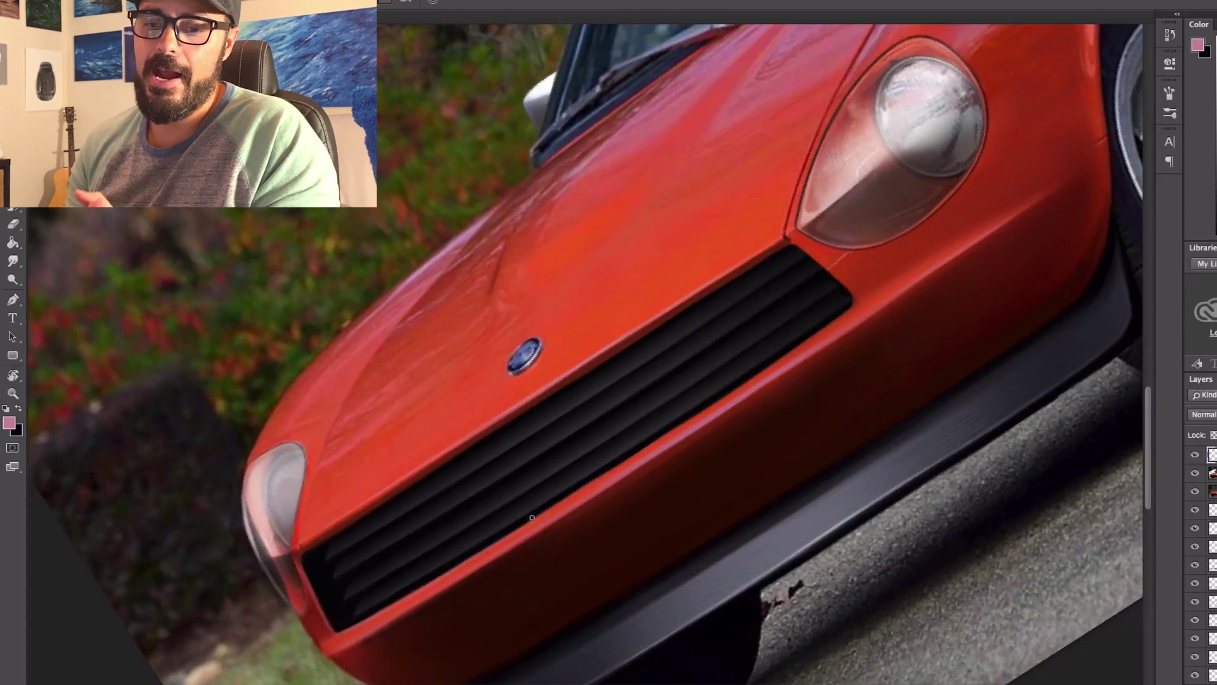
scroll(535, 501, right, 5)
key(super+0)
key(r)
key(Escape)
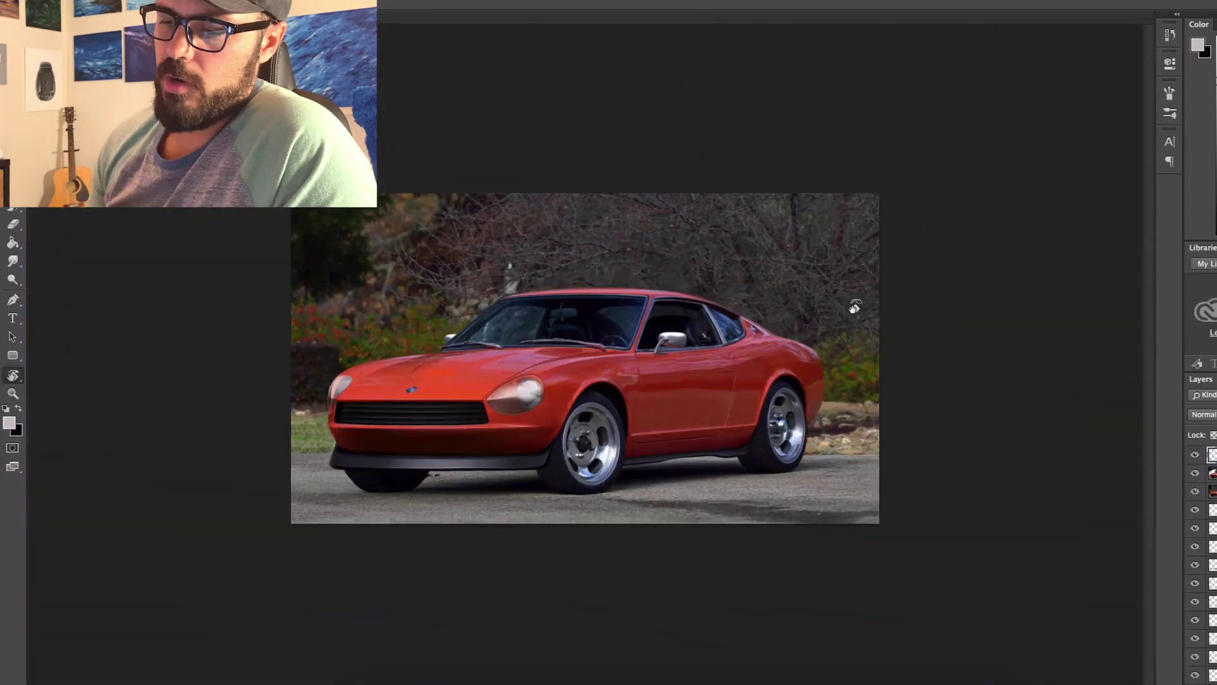
Step: Refine the curve of the car's roofline with Liquify on the whole merged image
key(super+a)
key(super+shift+x)
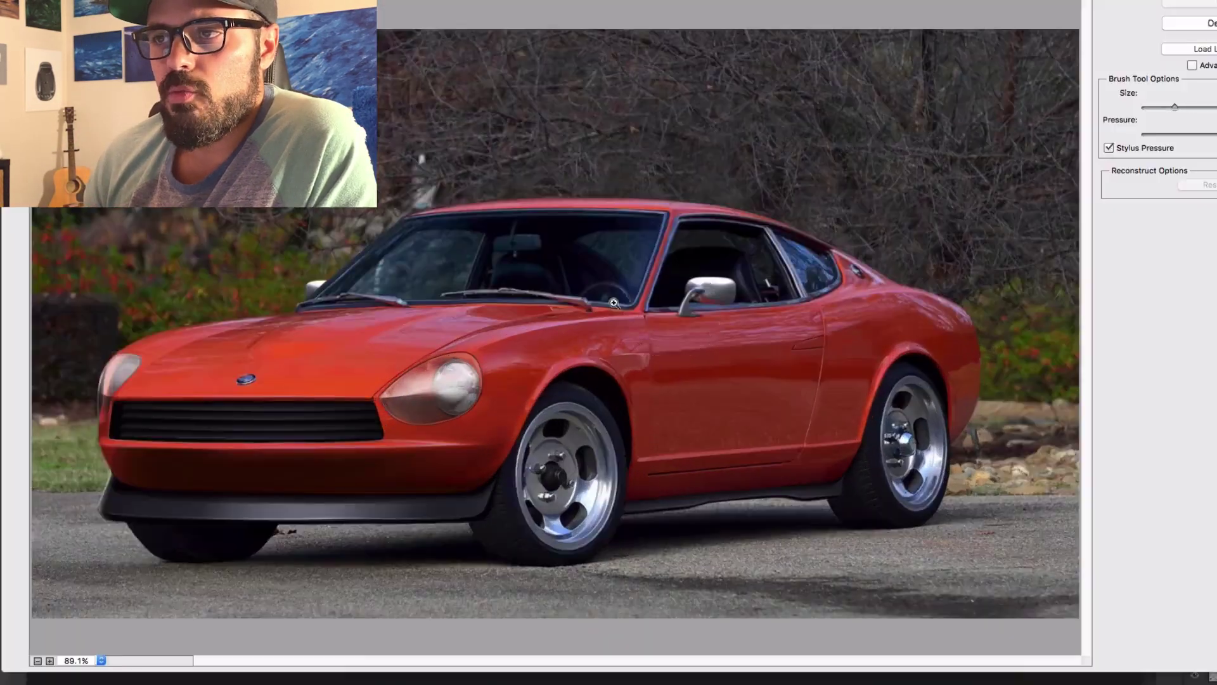
key(super+plus)
key(super+minus)
key(super+minus)
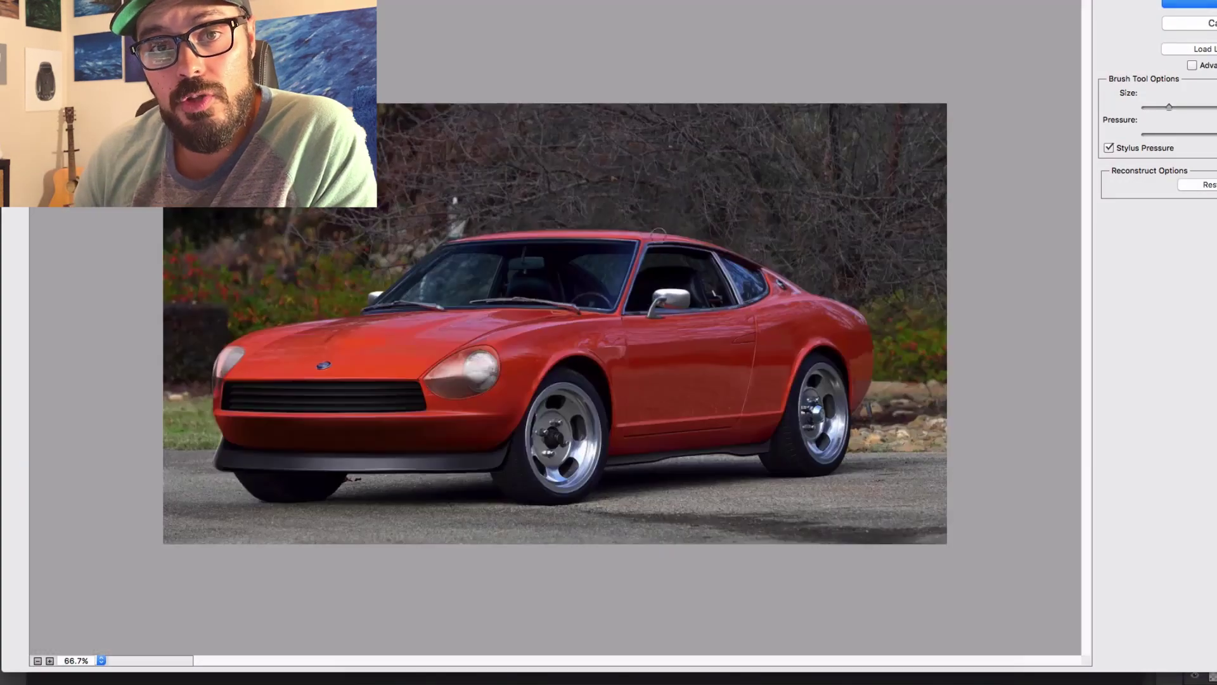
key(Return)
Step: Extend the rear quarter window with black paint along its rear edge and erase the excess near the roofline
key(e)
key(super+plus)
key(super+plus)
right_click(703, 260)
key(Escape)
key(d)
drag(628, 304, 626, 301)
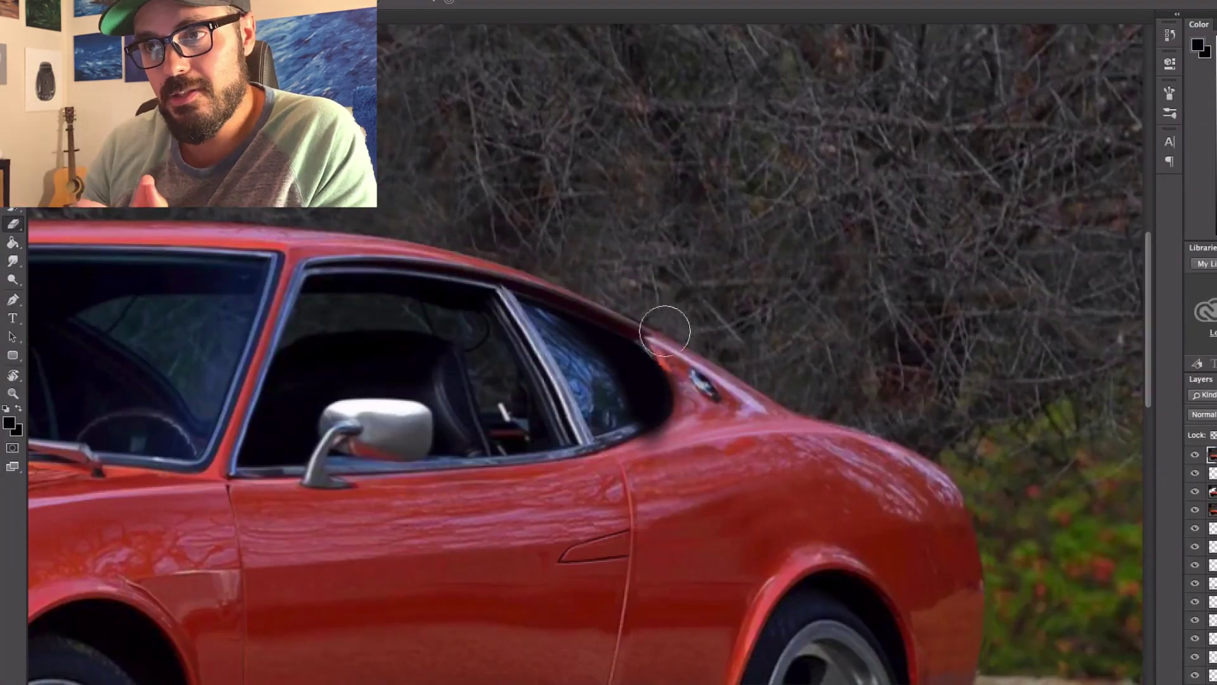
key(super+0)
scroll(797, 276, up, 1)
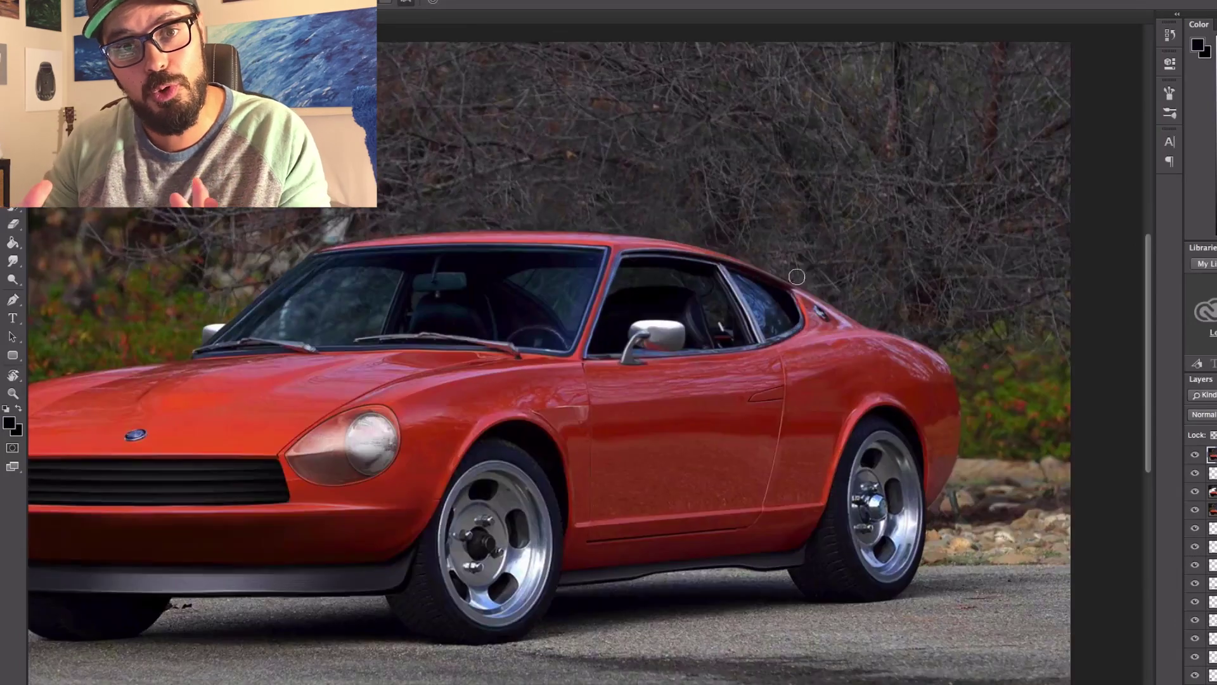
scroll(811, 310, up, 1)
scroll(982, 370, down, 3)
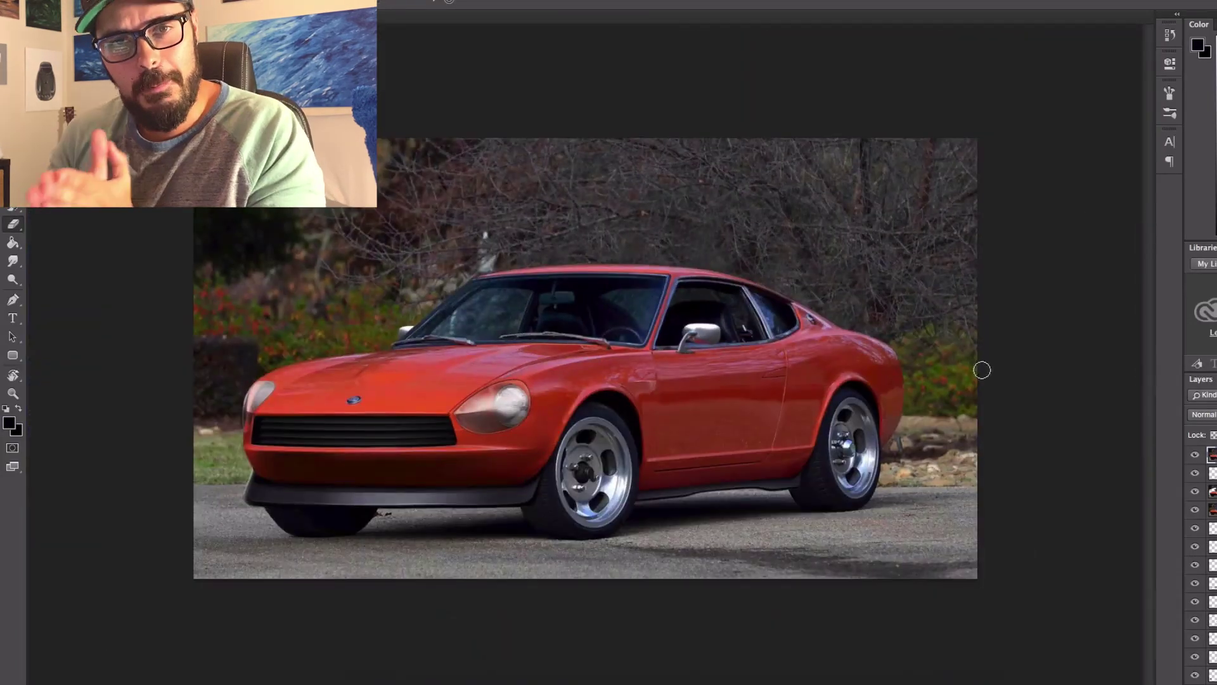
Step: Duplicate the merged car layer and touch up the red paintwork around the front bumper and spoiler
key(super+j)
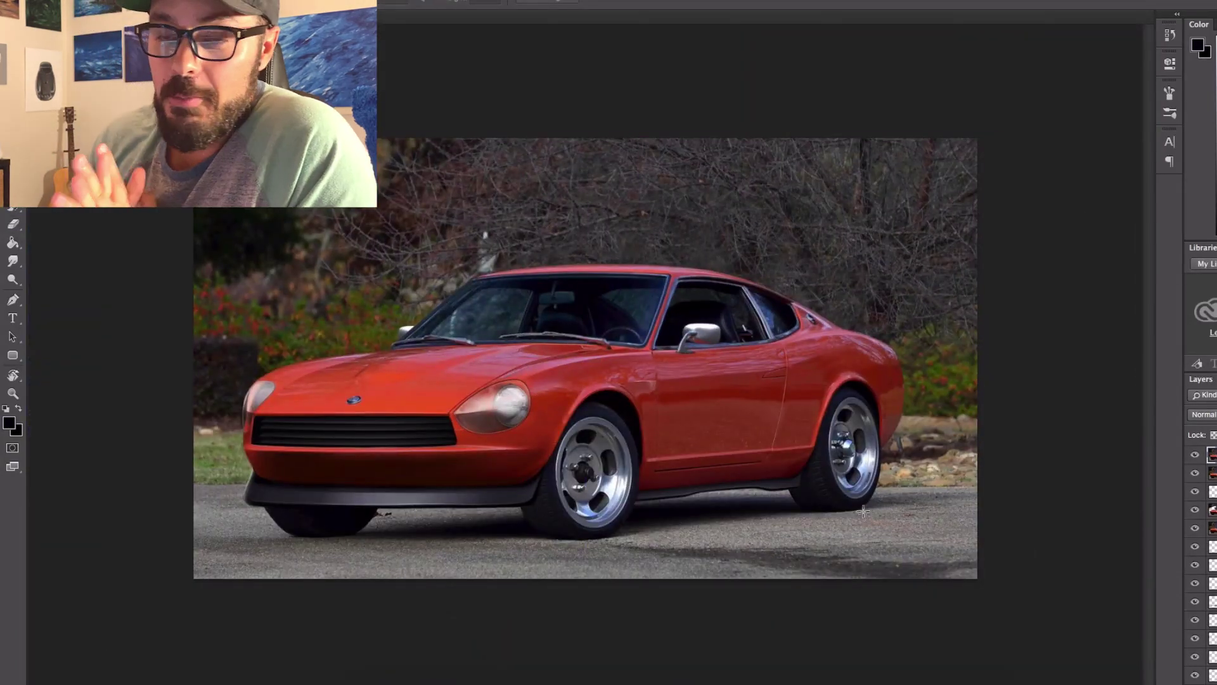
key(e)
right_click(723, 289)
key(Escape)
scroll(620, 437, up, 2)
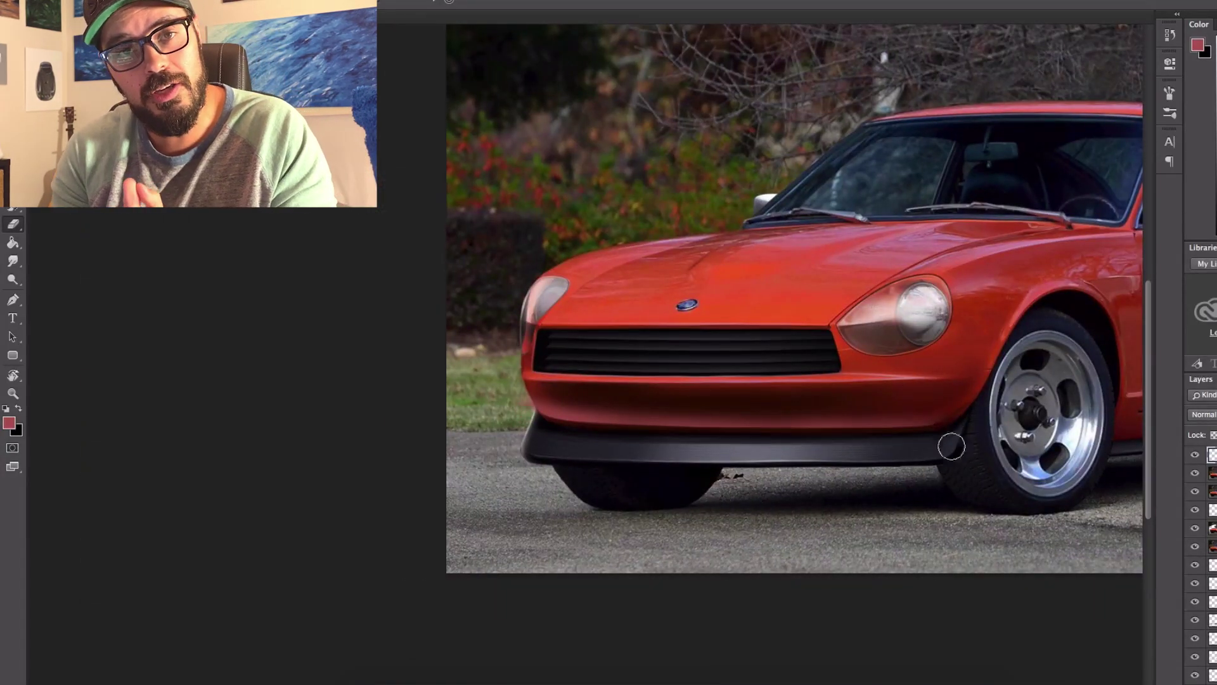
scroll(951, 447, down, 2)
scroll(558, 472, down, 1)
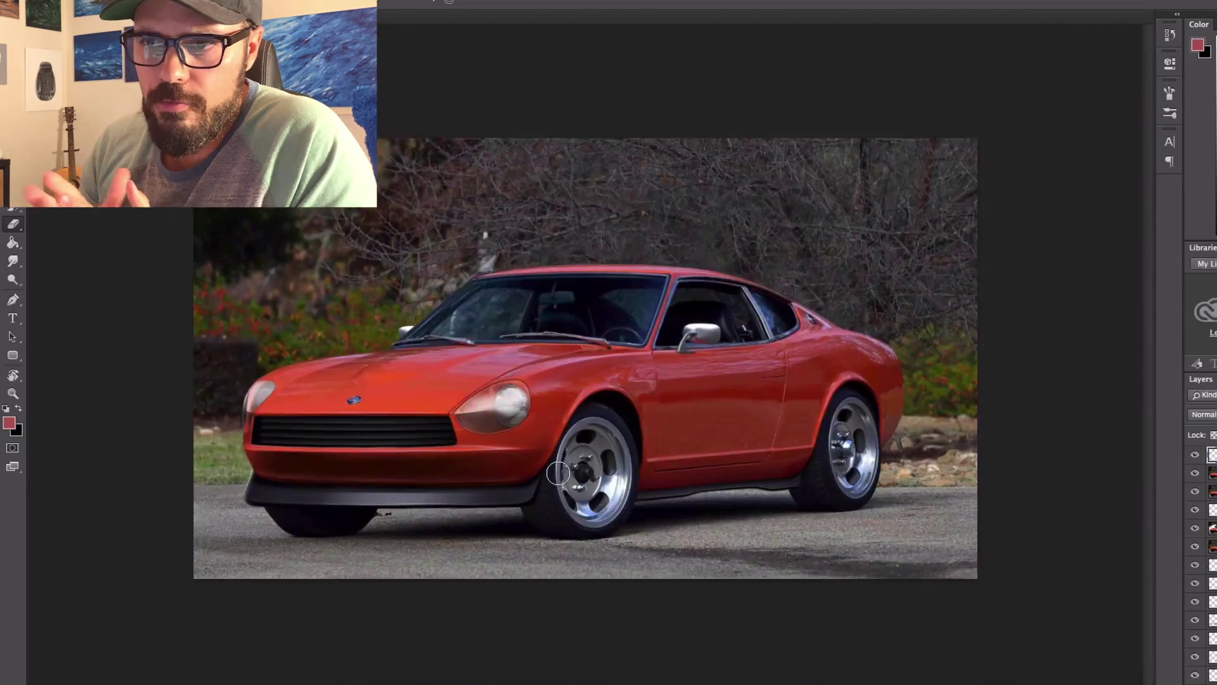
Step: Sign the artwork in white on the asphalt behind the front wheel, transforming the signature to a small, level mark
right_click(745, 288)
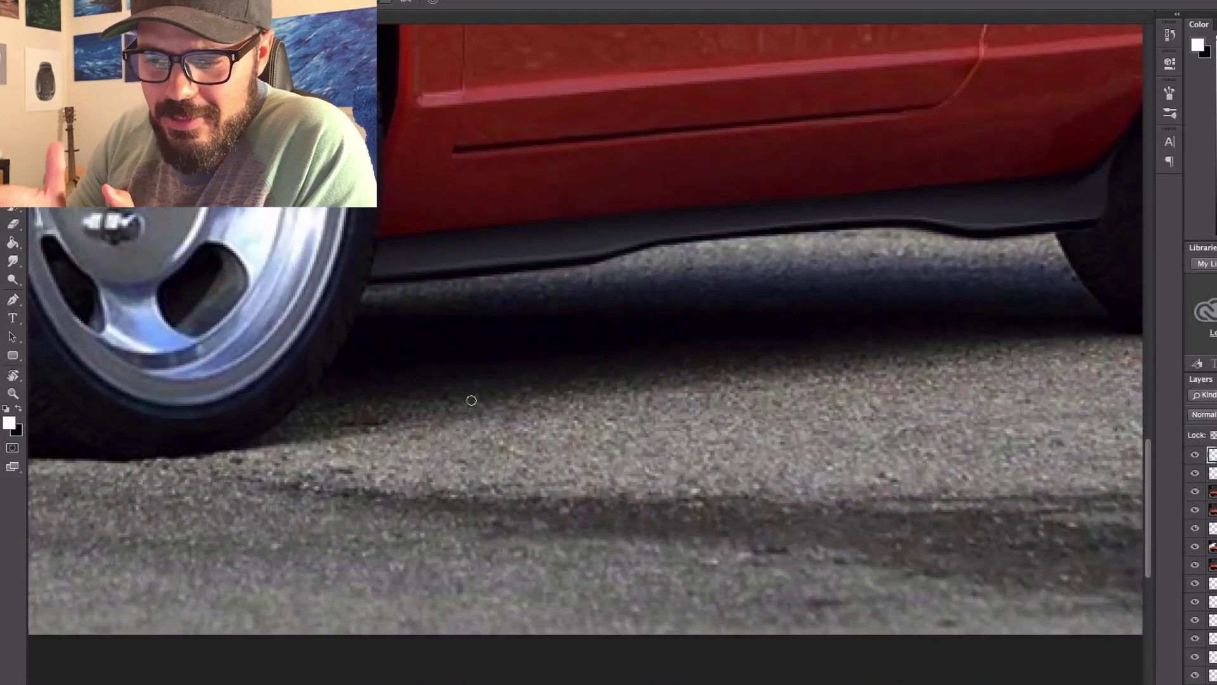
click(518, 371)
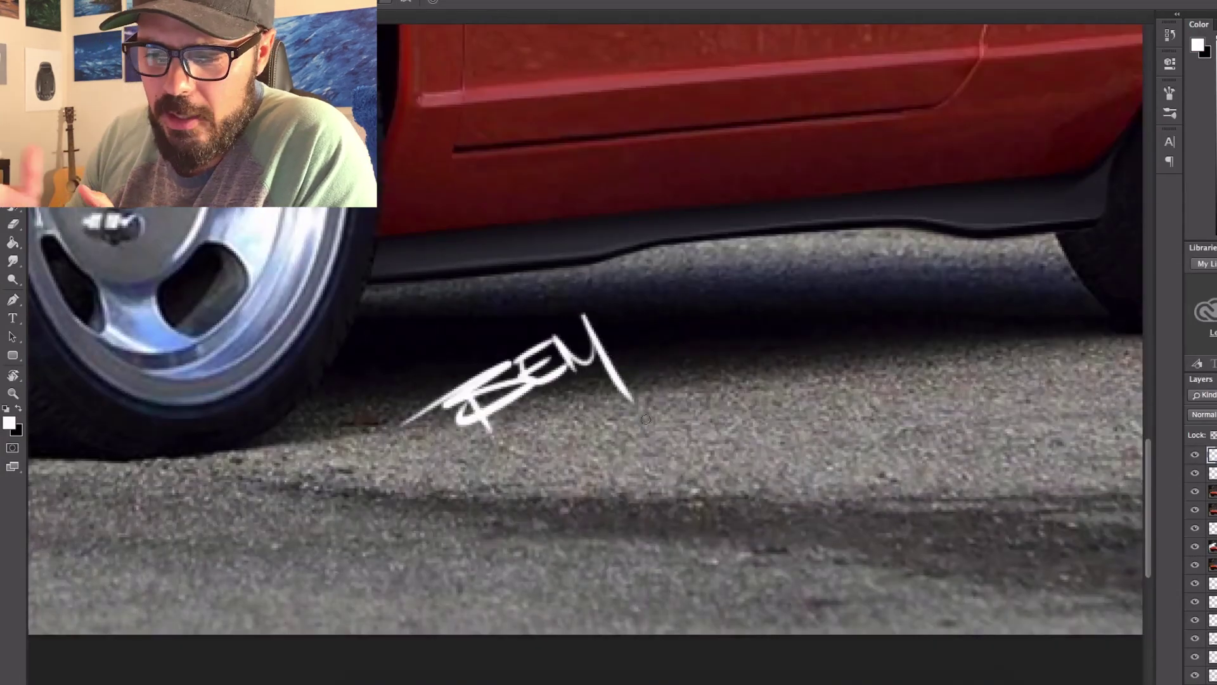
key(ctrl+t)
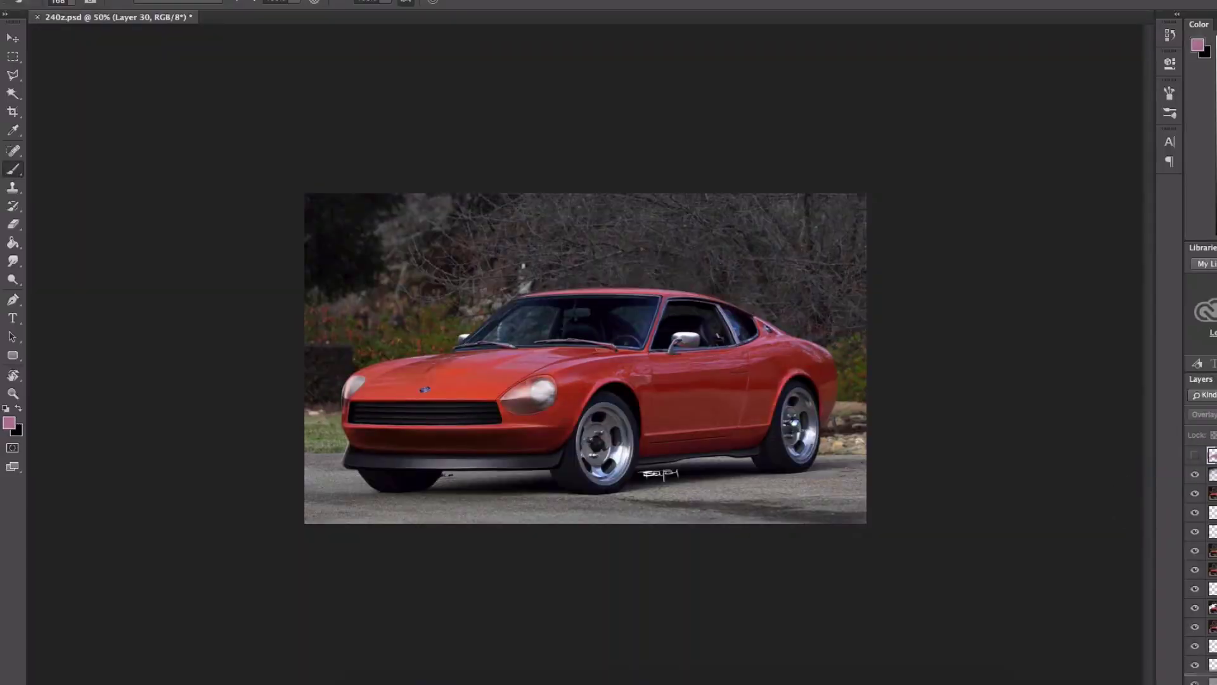
Step: Remove the hidden overlay layer and touch up a merged copy of the car with the Dodge tool and Eraser
key(o)
right_click(1208, 455)
click(1155, 203)
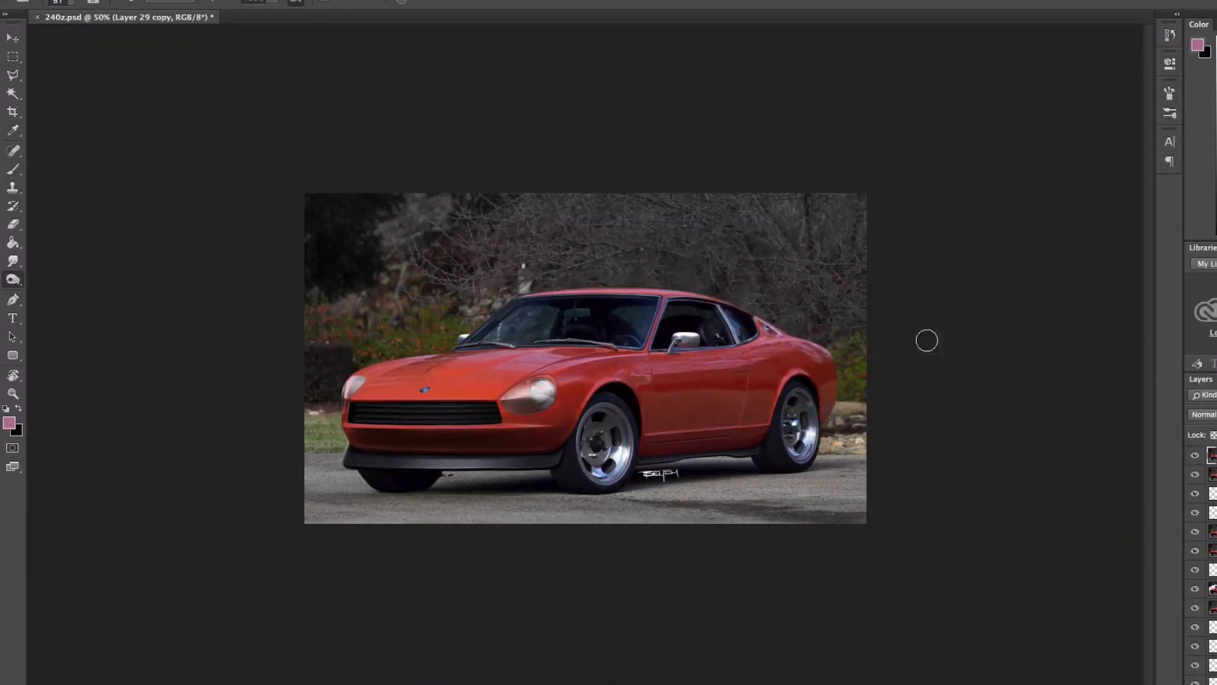
key(e)
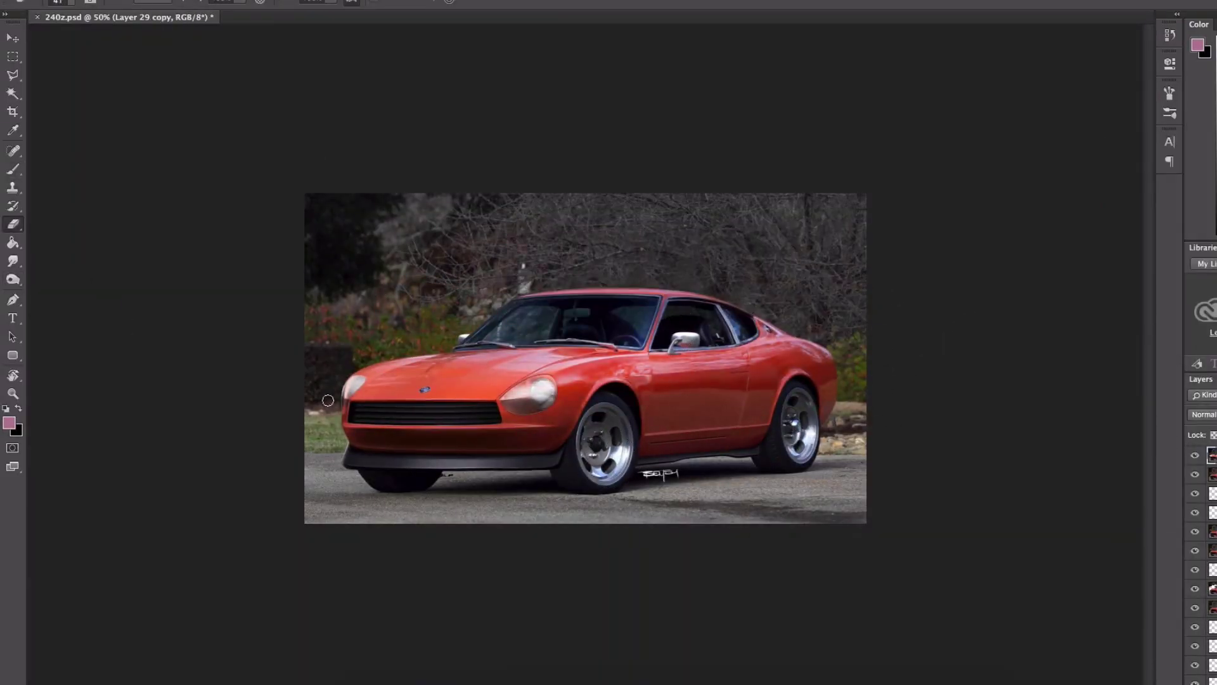
Step: Stamp all visible layers into a new top layer and apply a finishing filter to it
key(ctrl+alt+shift+e)
scroll(585, 358, up, 3)
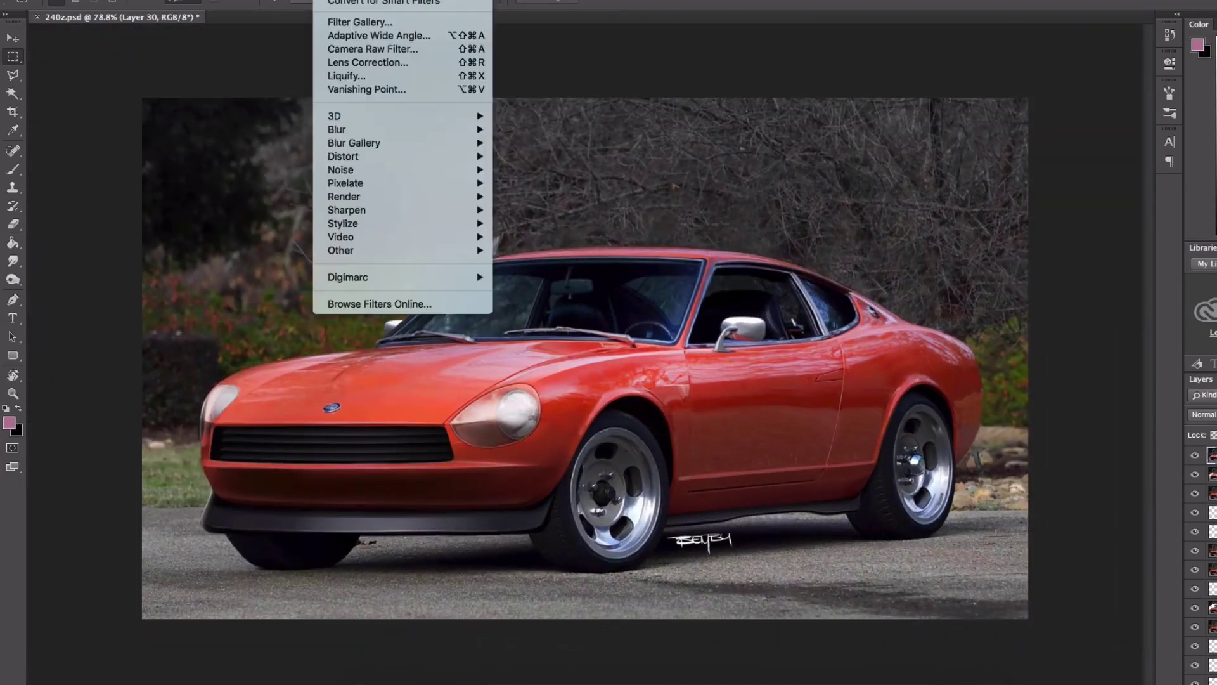
key(Return)
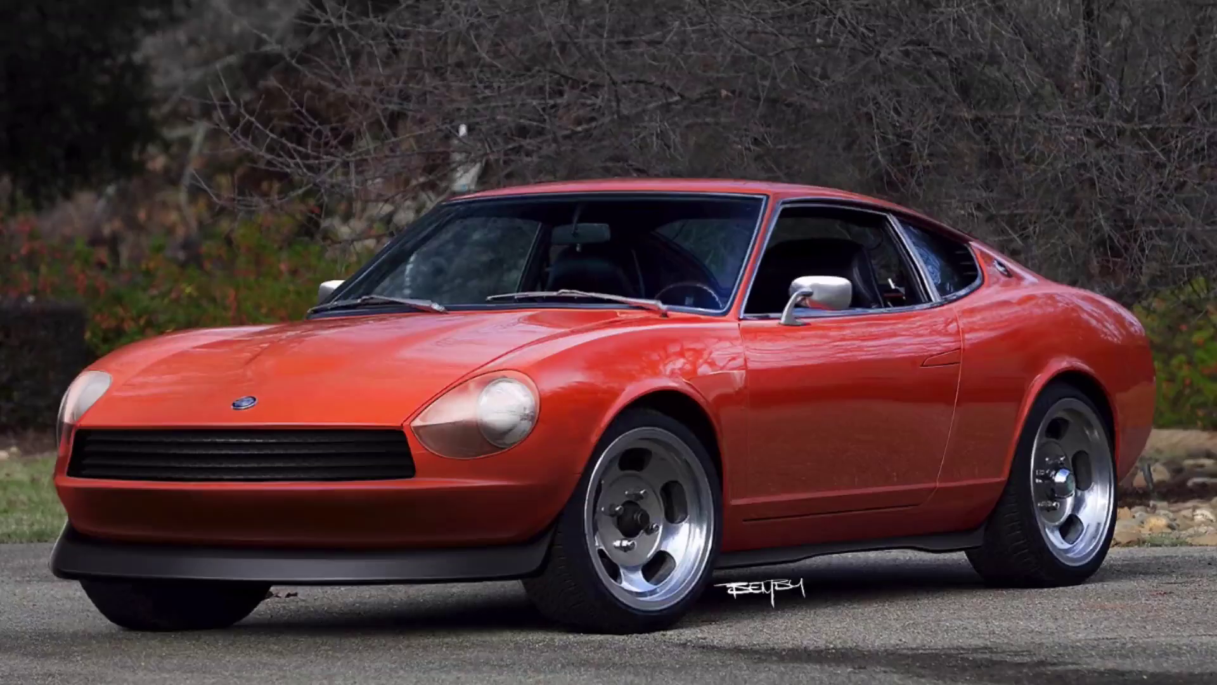